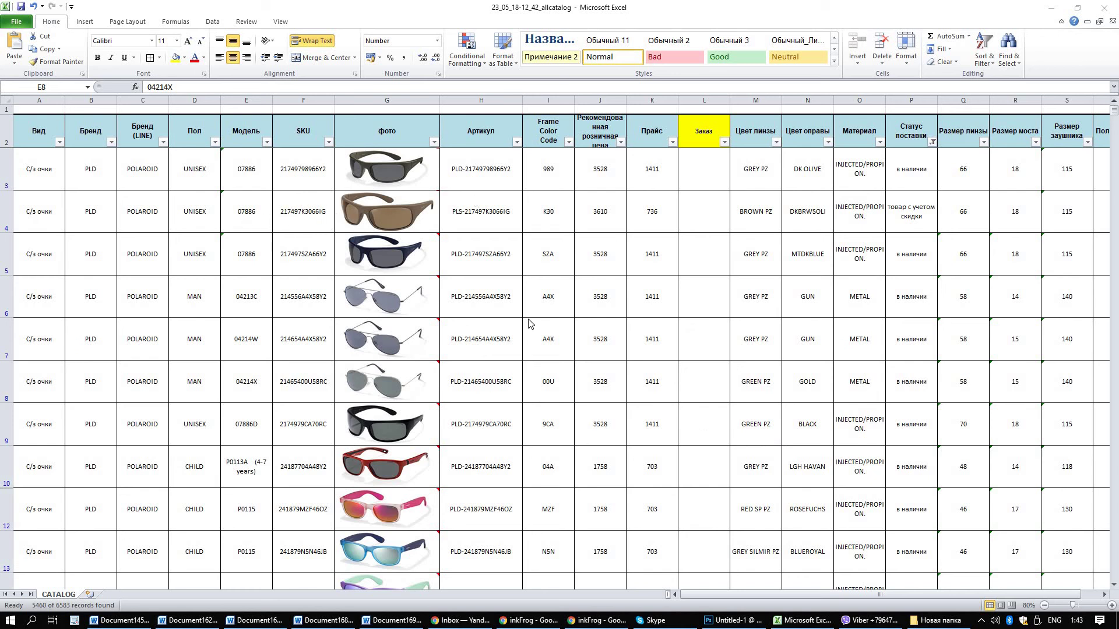
Filter the catalogue's Бренд (LINE) column to show only POLAROID.
scroll(562, 326, down, 20)
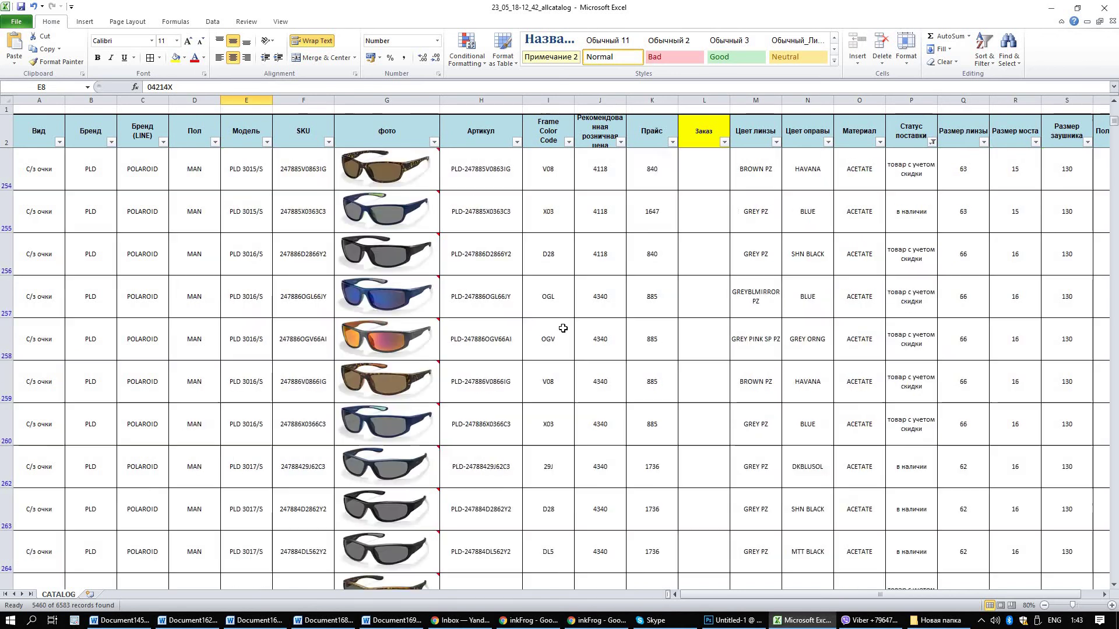
drag(1114, 131, 1113, 107)
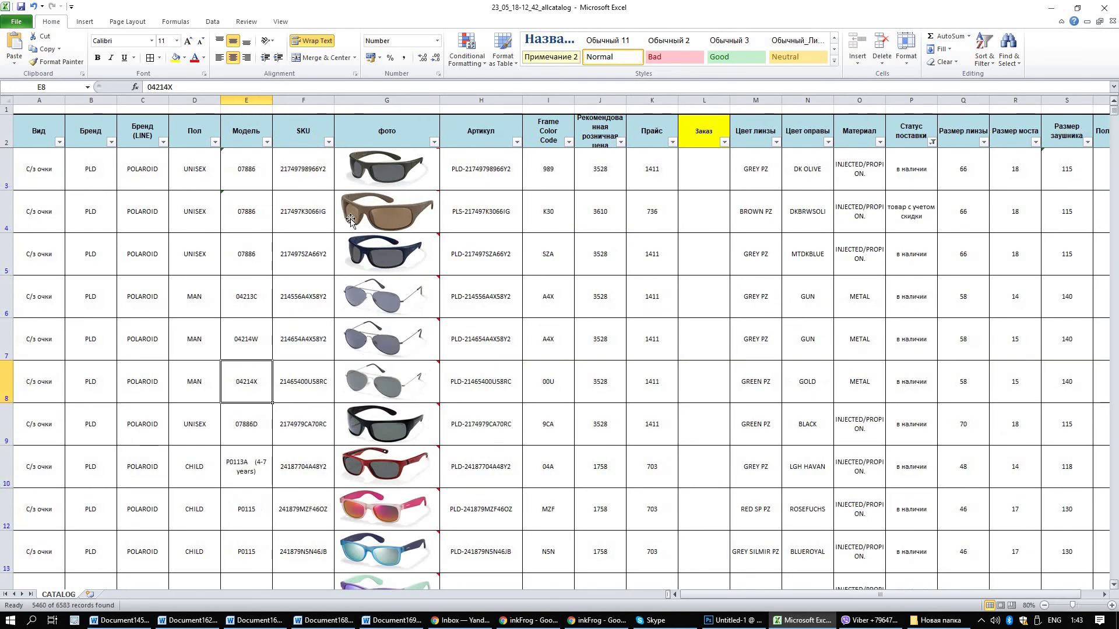
click(163, 142)
click(67, 249)
drag(178, 391, 211, 470)
click(64, 427)
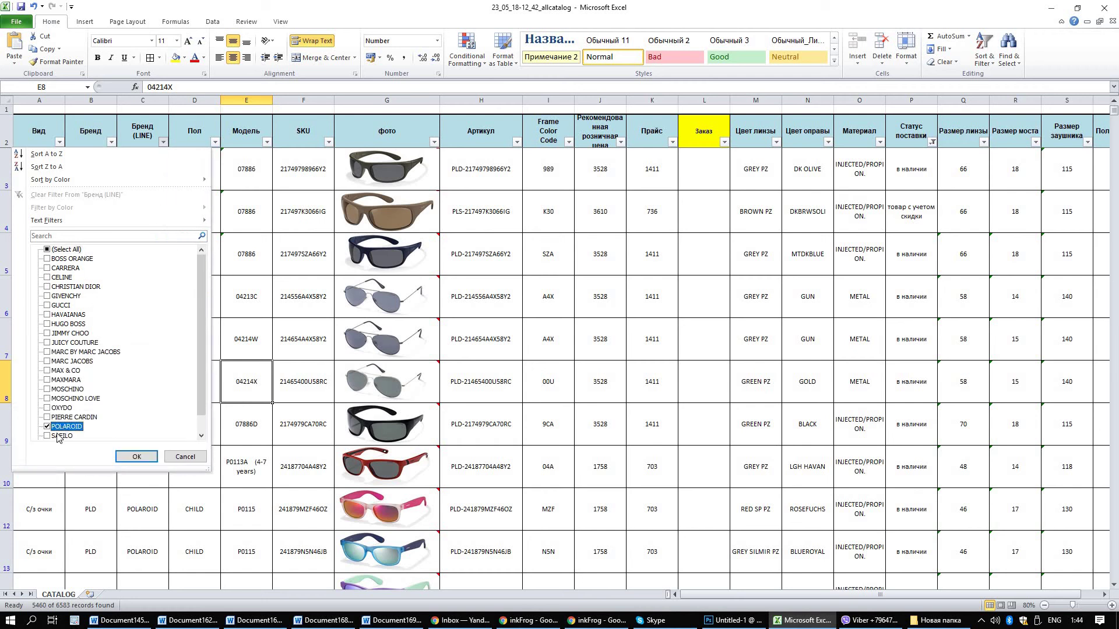
click(136, 457)
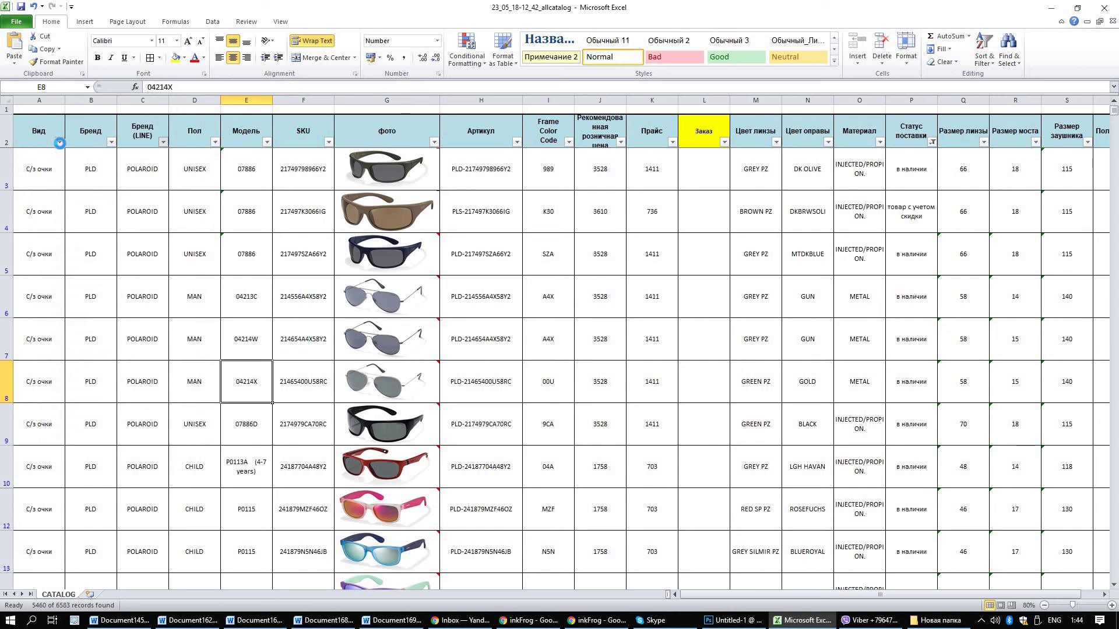
Filter the Вид column to show only С/з очки.
click(60, 142)
click(53, 250)
click(35, 278)
click(75, 353)
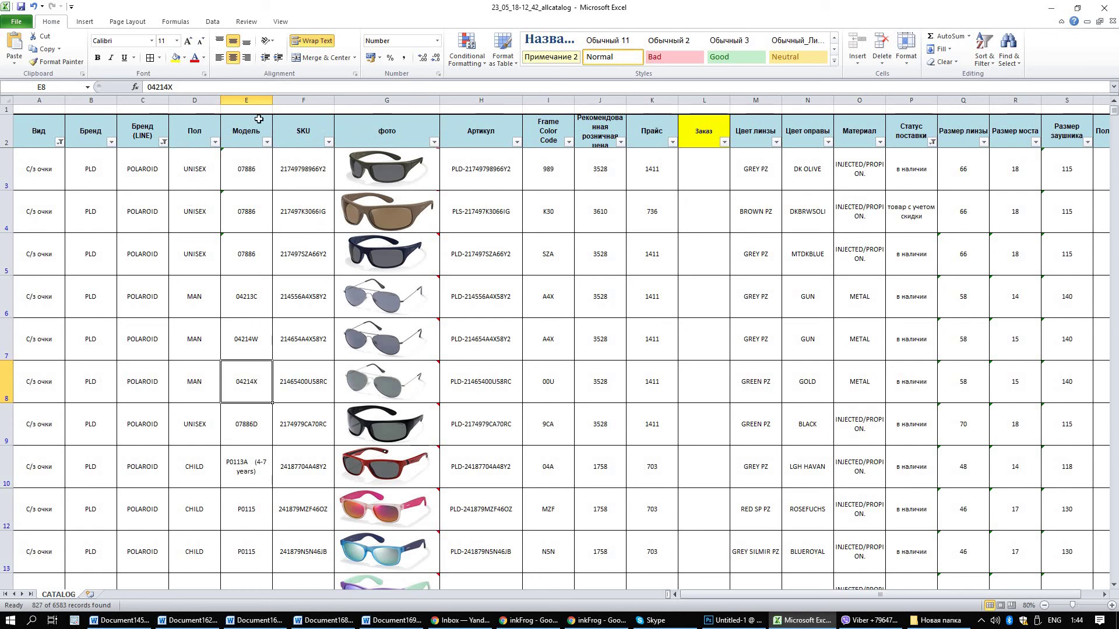
Review the brand line, gender, model, SKU, article and frame color code entries in the first filtered rows.
click(145, 158)
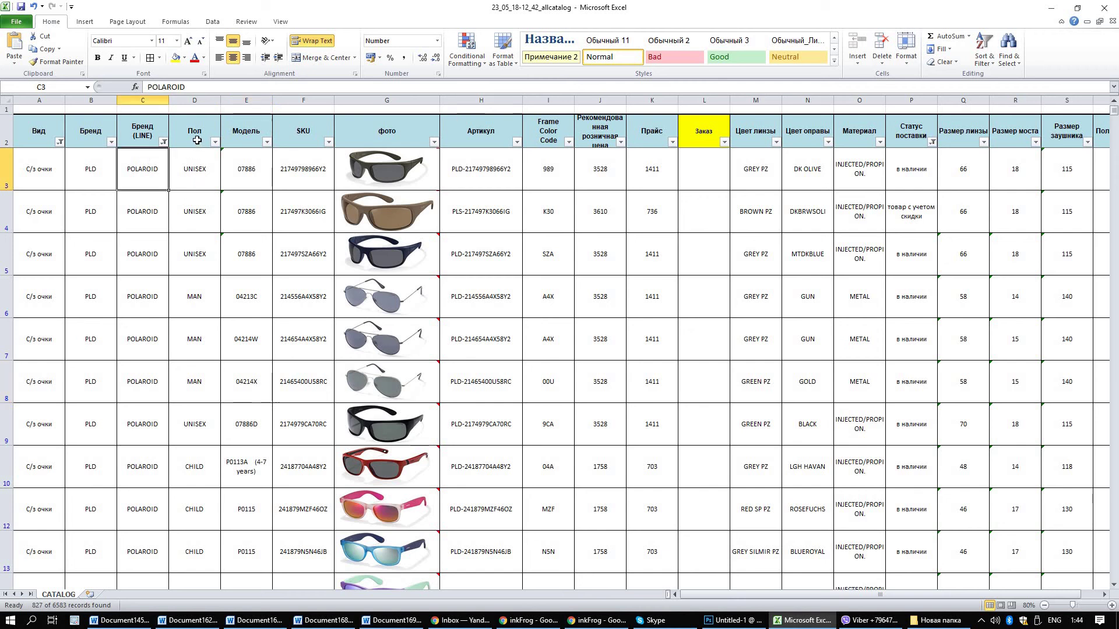
click(194, 169)
click(197, 292)
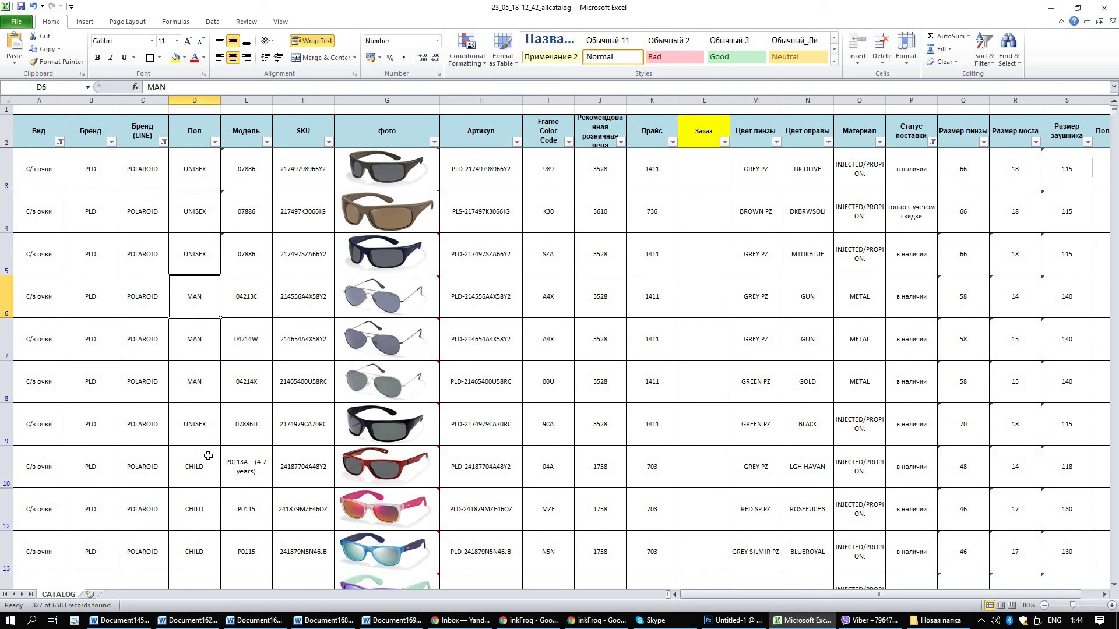
click(201, 474)
click(250, 170)
click(295, 168)
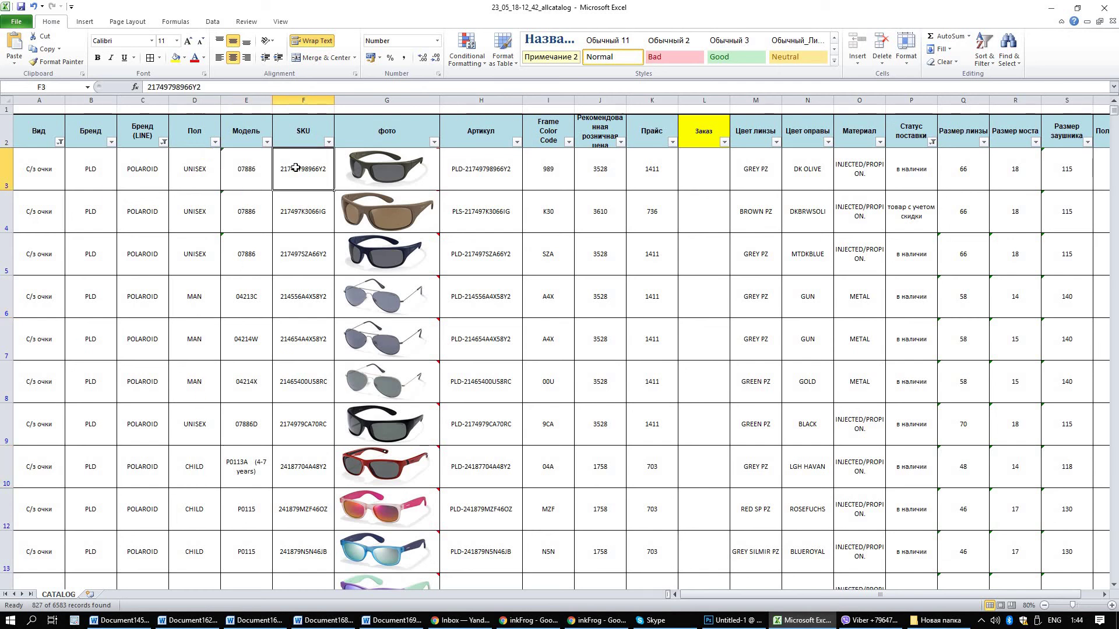
click(475, 169)
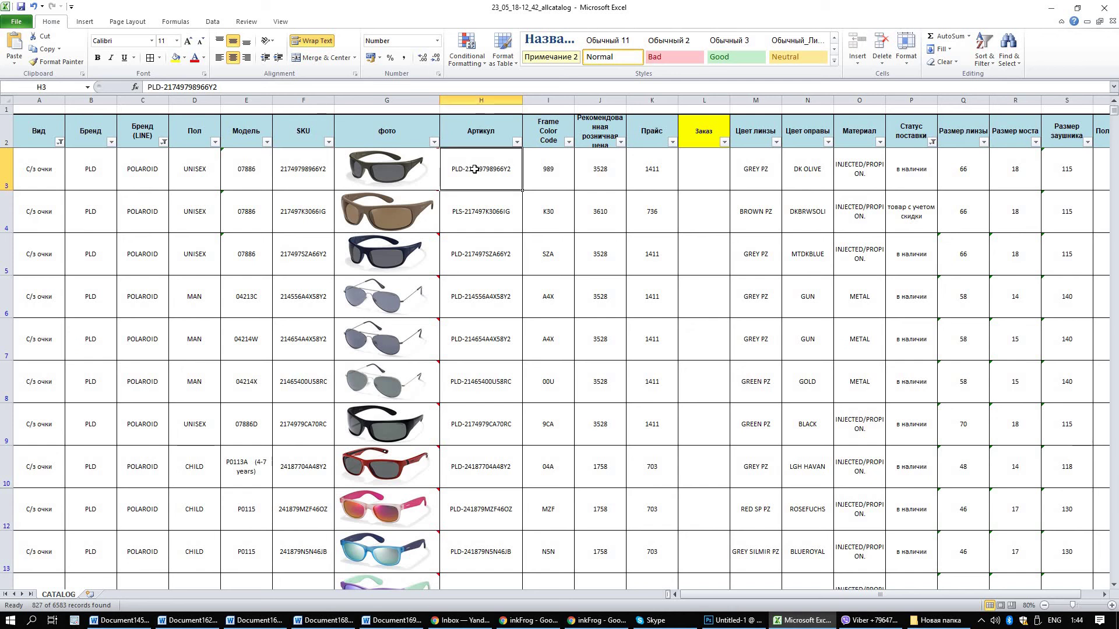
click(553, 171)
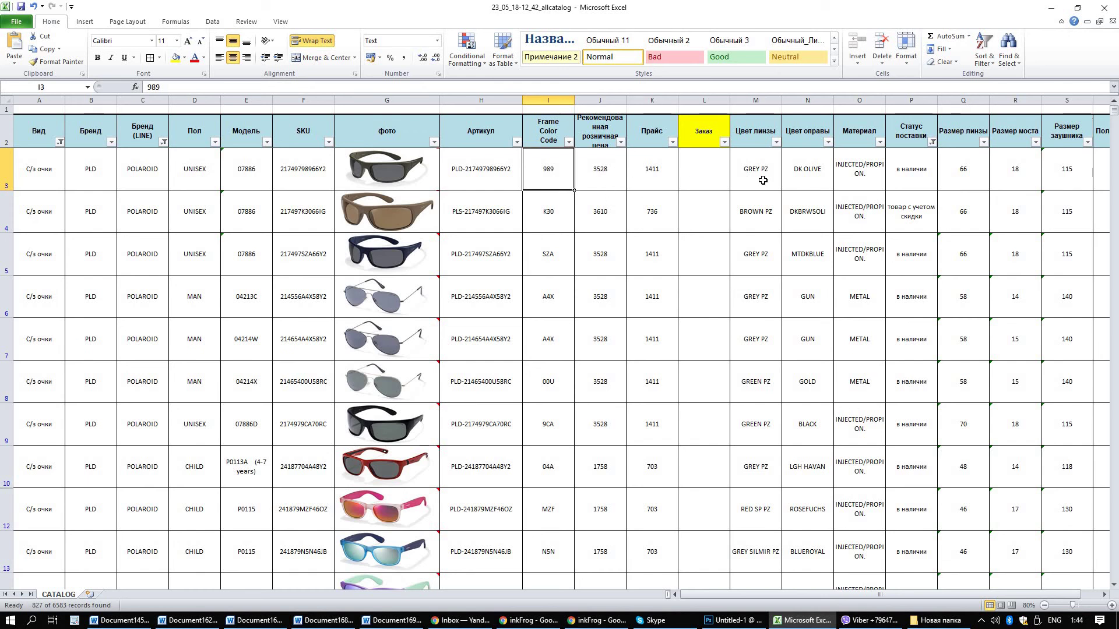
Examine the lens color, frame color, frame color code, material and lens, bridge and temple size columns for the first product.
click(754, 138)
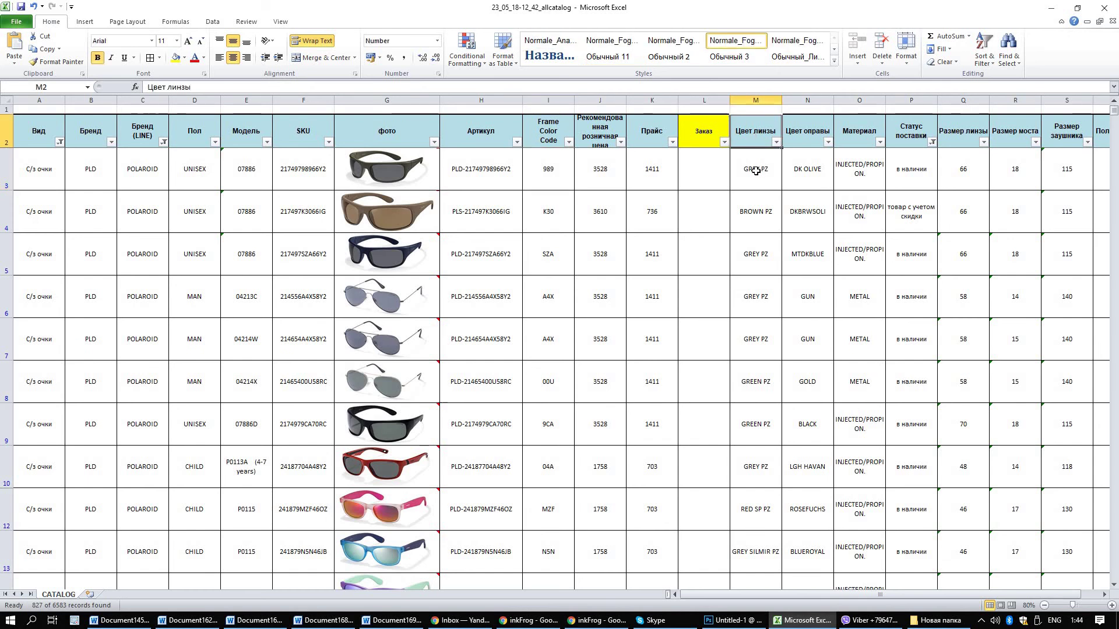
click(828, 165)
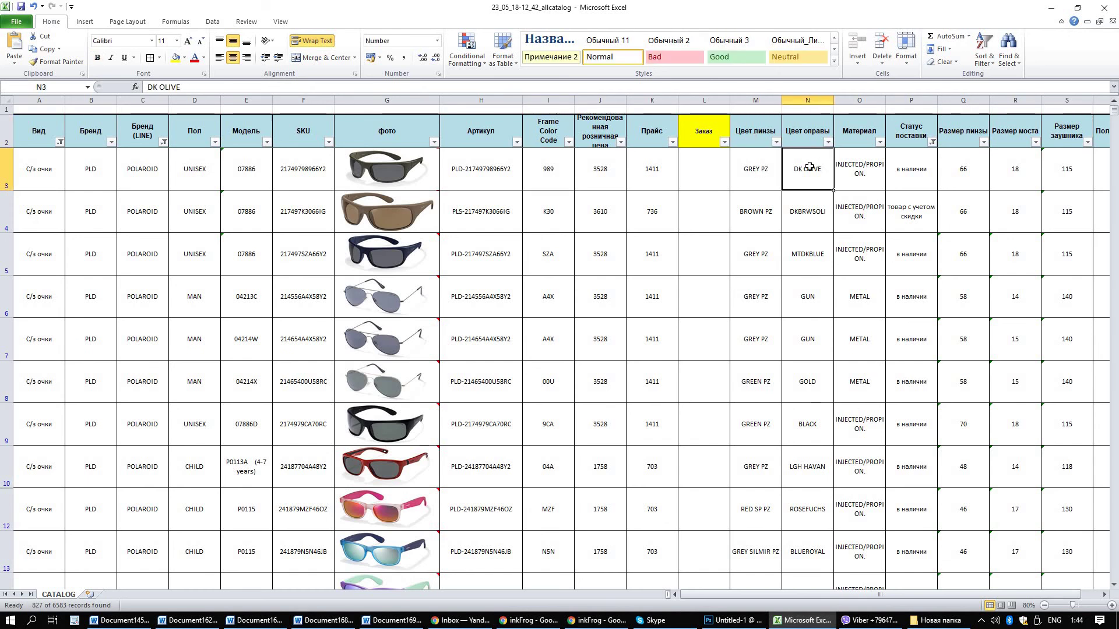
click(542, 169)
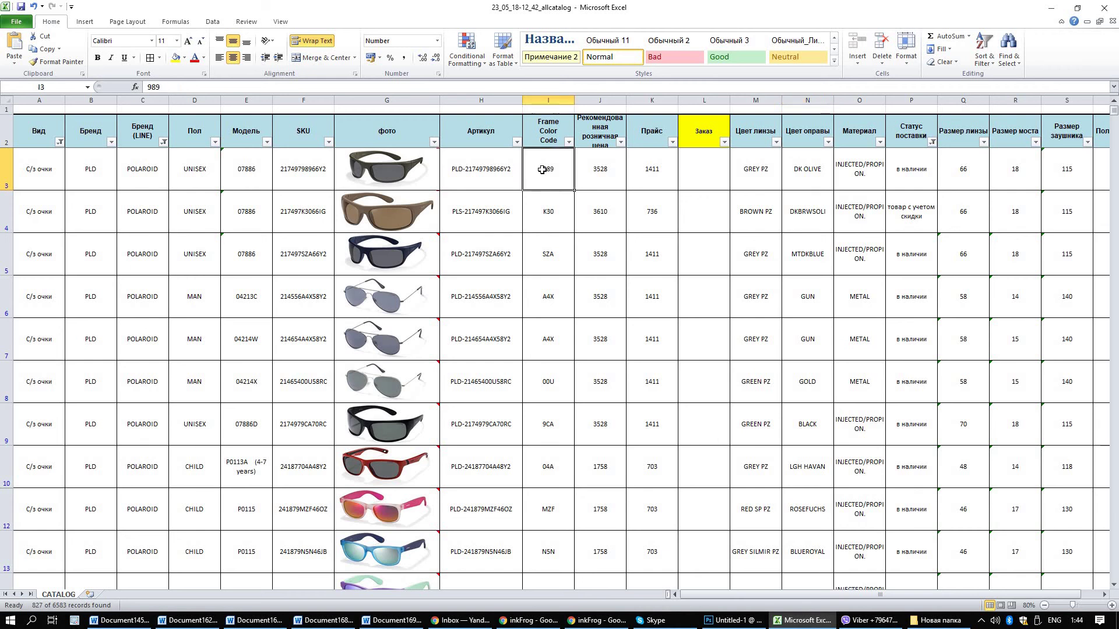
click(792, 164)
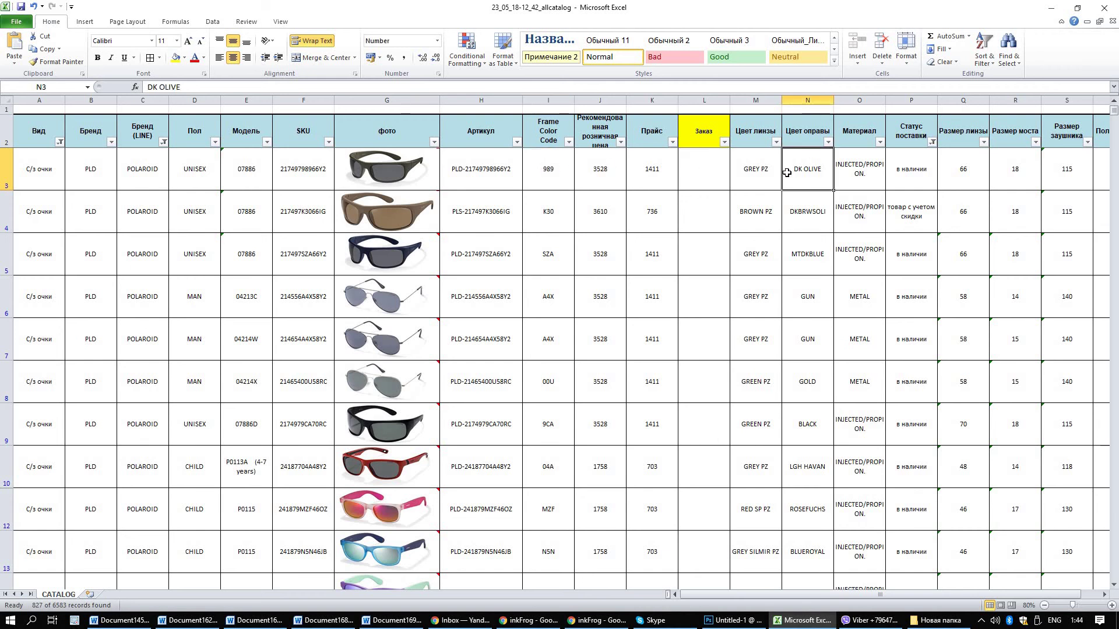
click(871, 174)
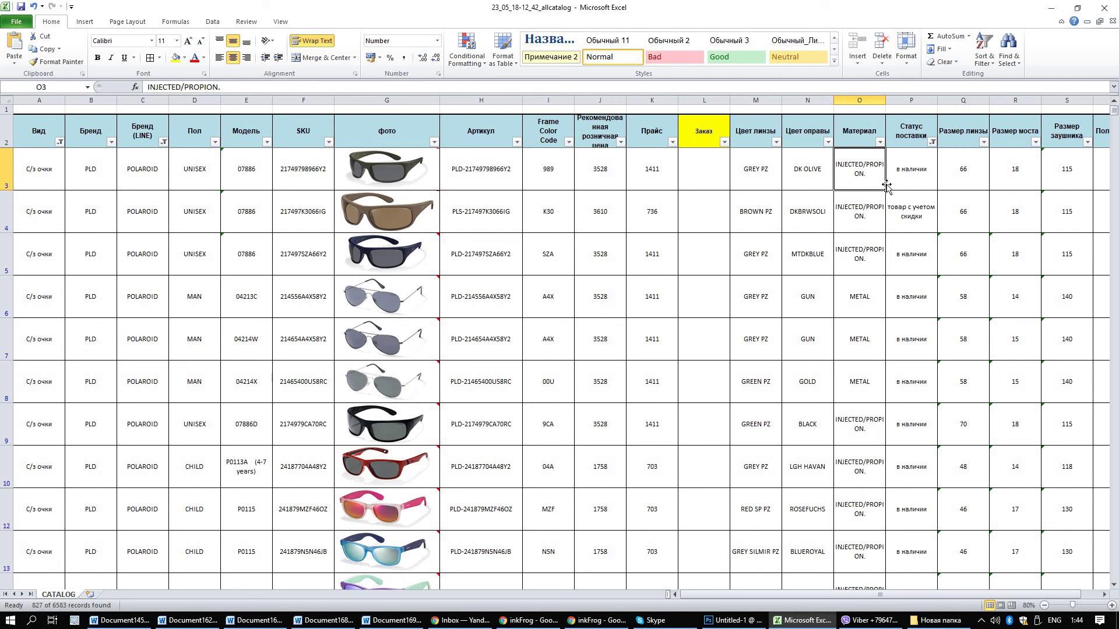
click(960, 173)
click(1007, 176)
click(1069, 175)
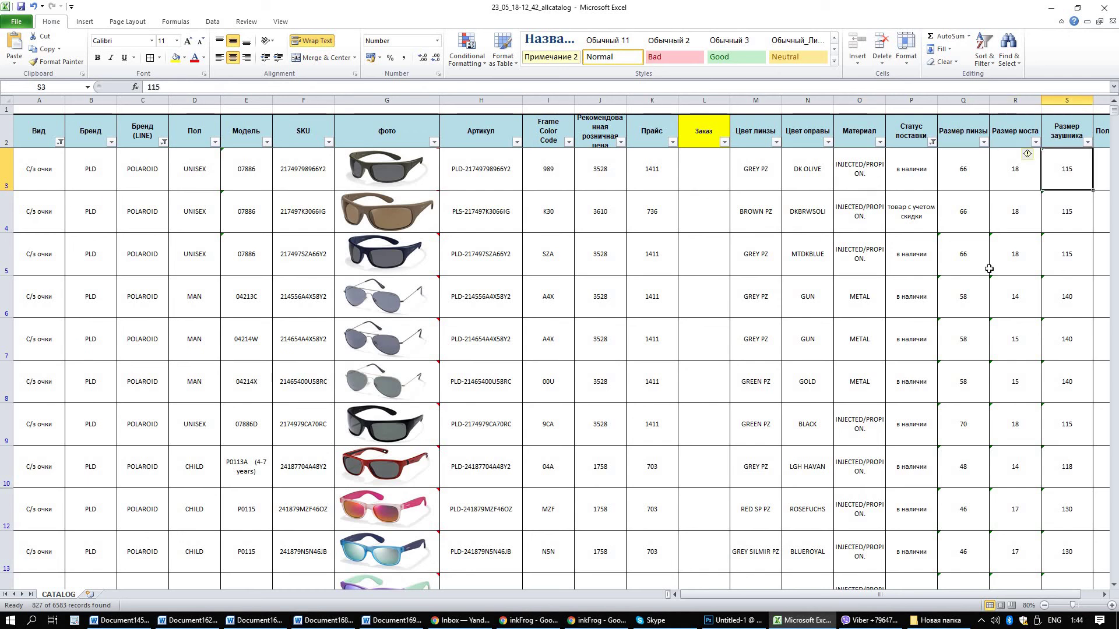
mouse_move(876, 594)
mouse_down()
mouse_move(915, 592)
mouse_move(896, 593)
mouse_up()
mouse_move(374, 316)
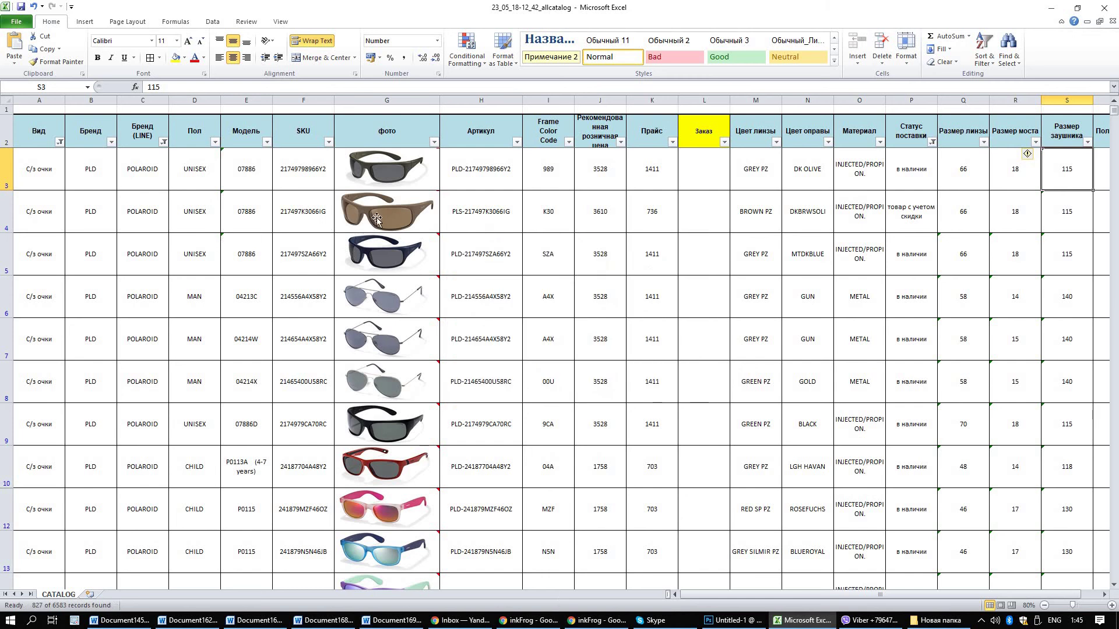
Switch to Chrome and open the product search on the Polaroid Eyewear site.
drag(667, 6, 560, 1)
click(604, 624)
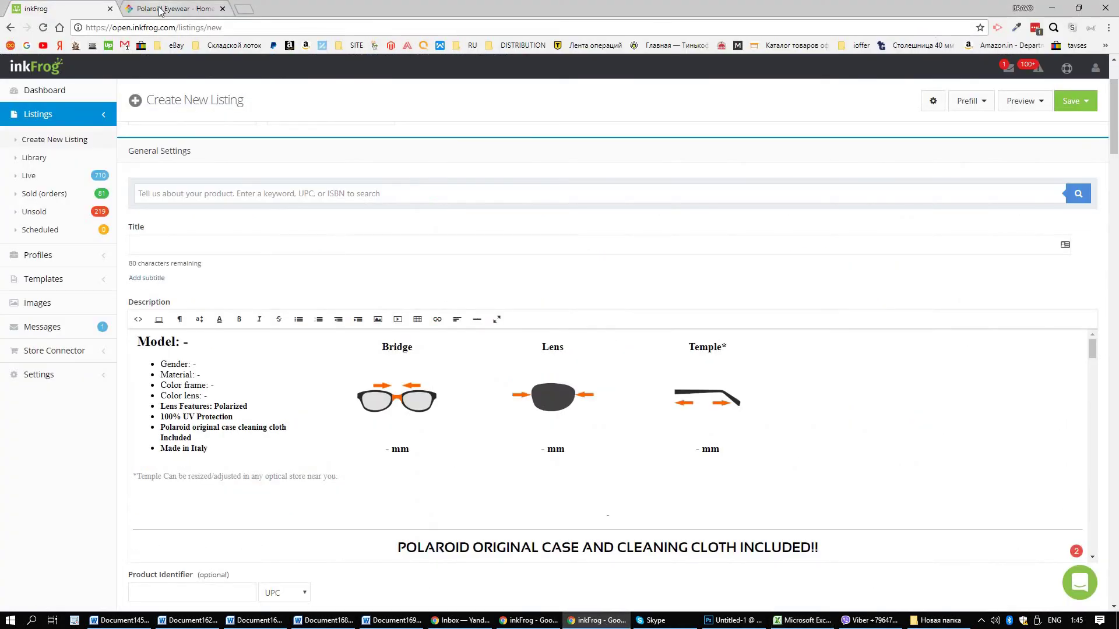
click(169, 8)
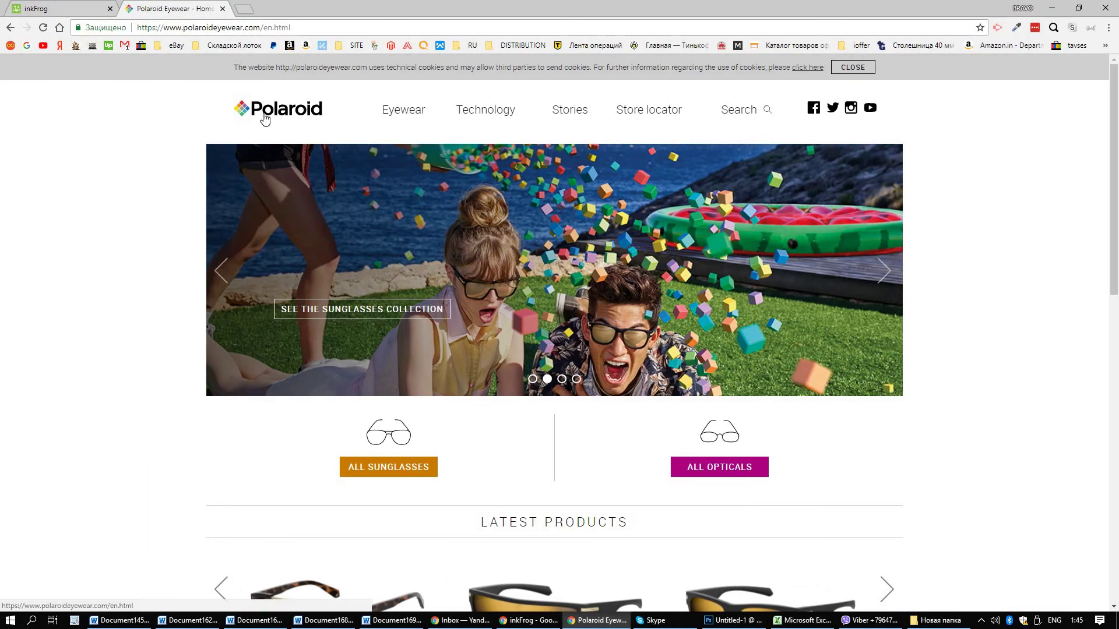
click(757, 112)
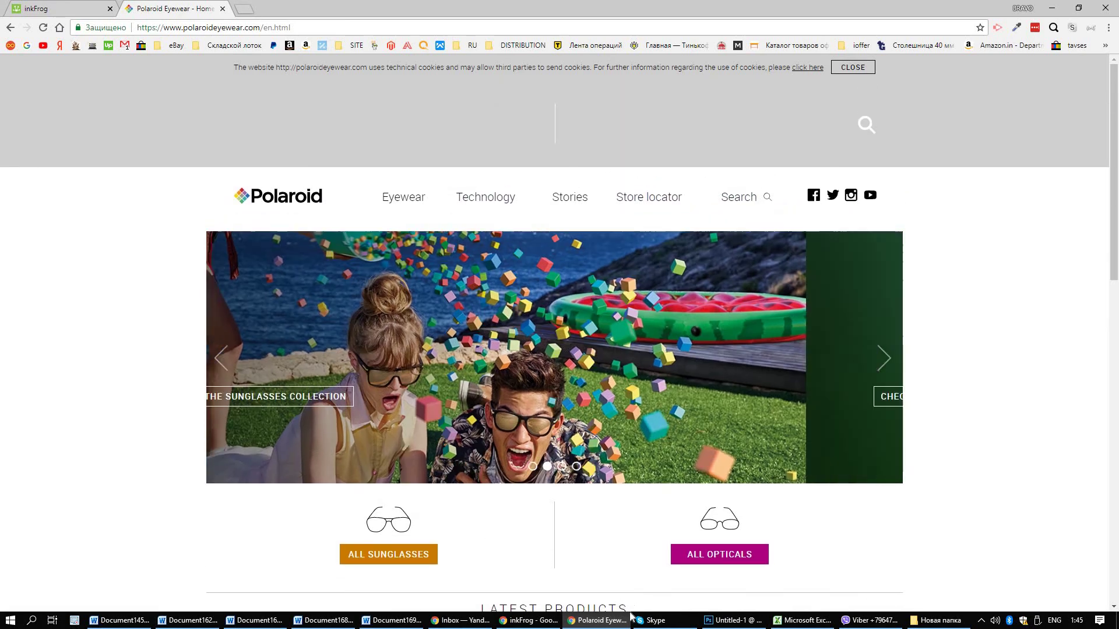
Switch back to Excel and copy the article PLD-217497SZA66Y2 from row 5.
click(804, 620)
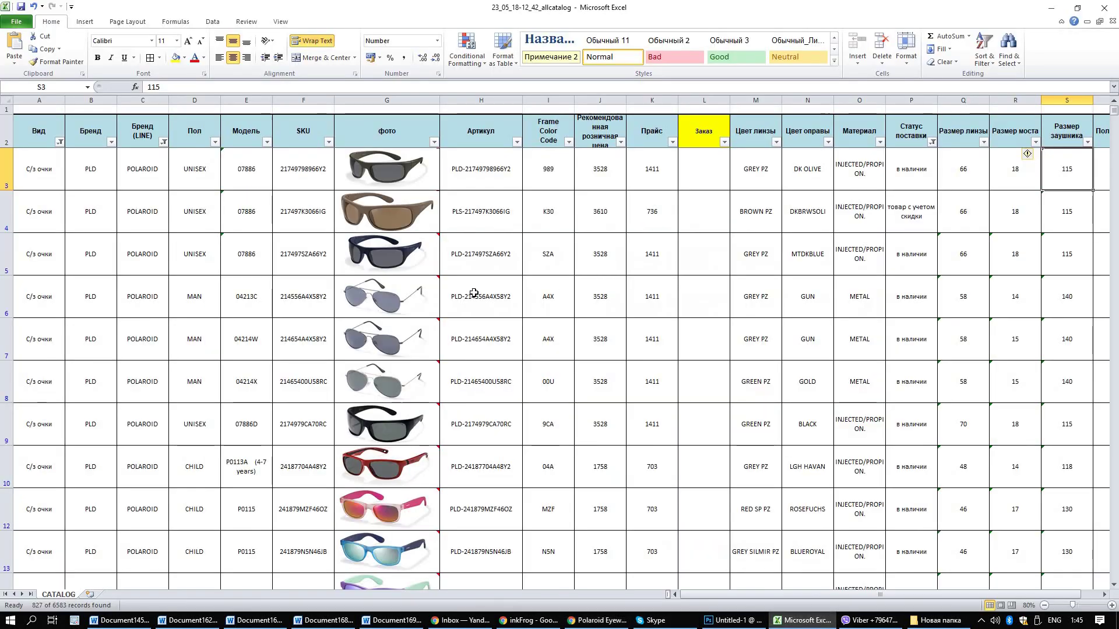
click(481, 255)
right_click(487, 260)
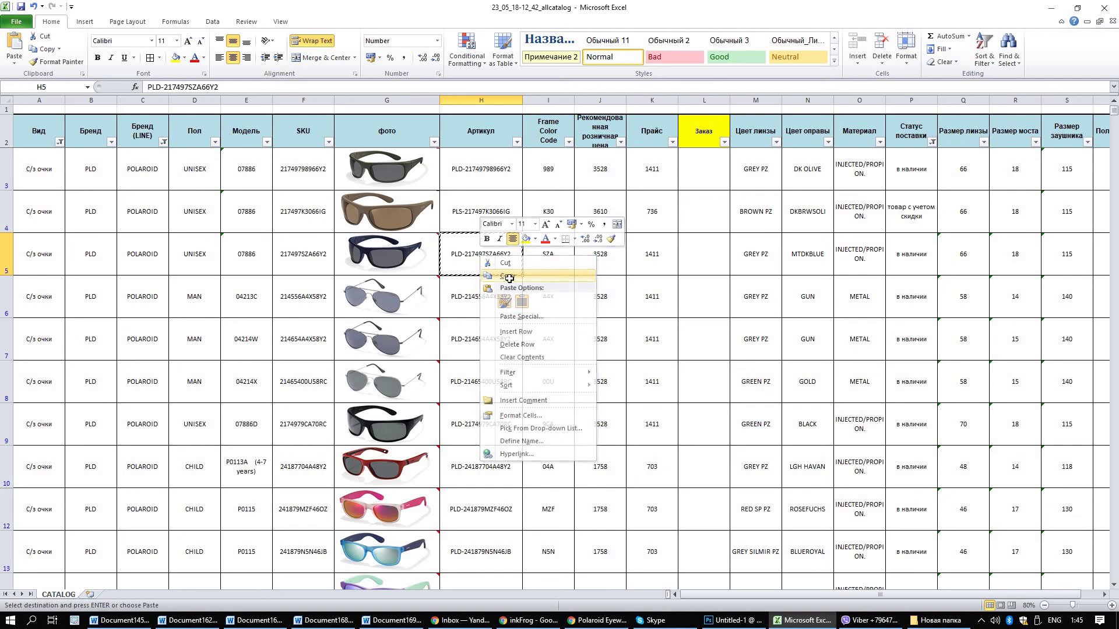
click(507, 275)
Search the Polaroid Eyewear site in Chrome for PLD-217497SZA66Y2, removing the leftover word SEARCH from the query.
click(601, 621)
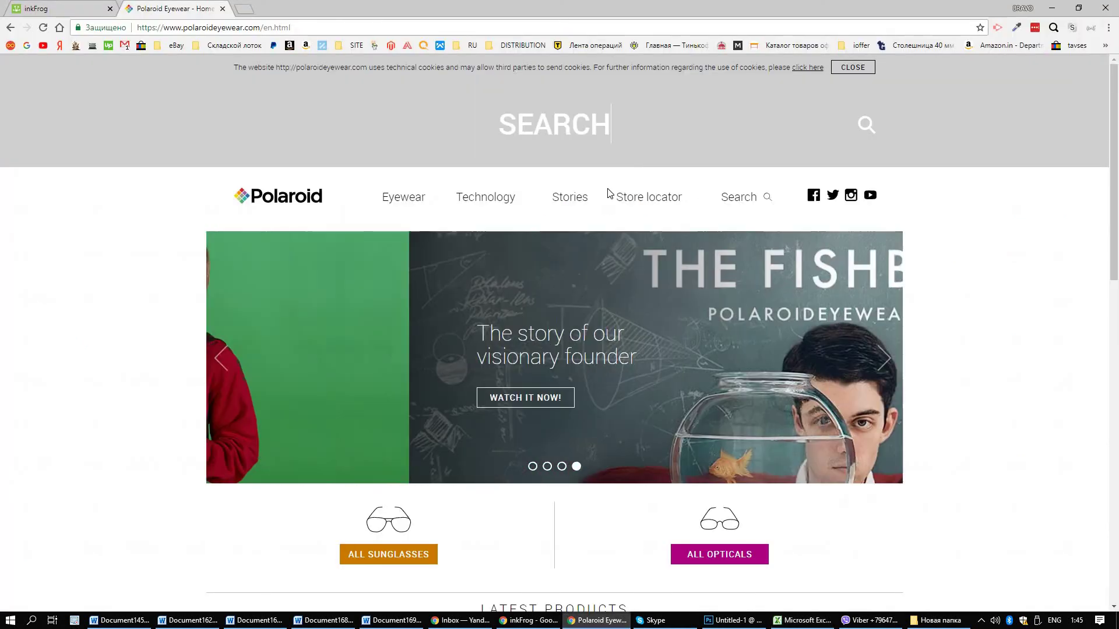
click(677, 131)
key(ctrl+v)
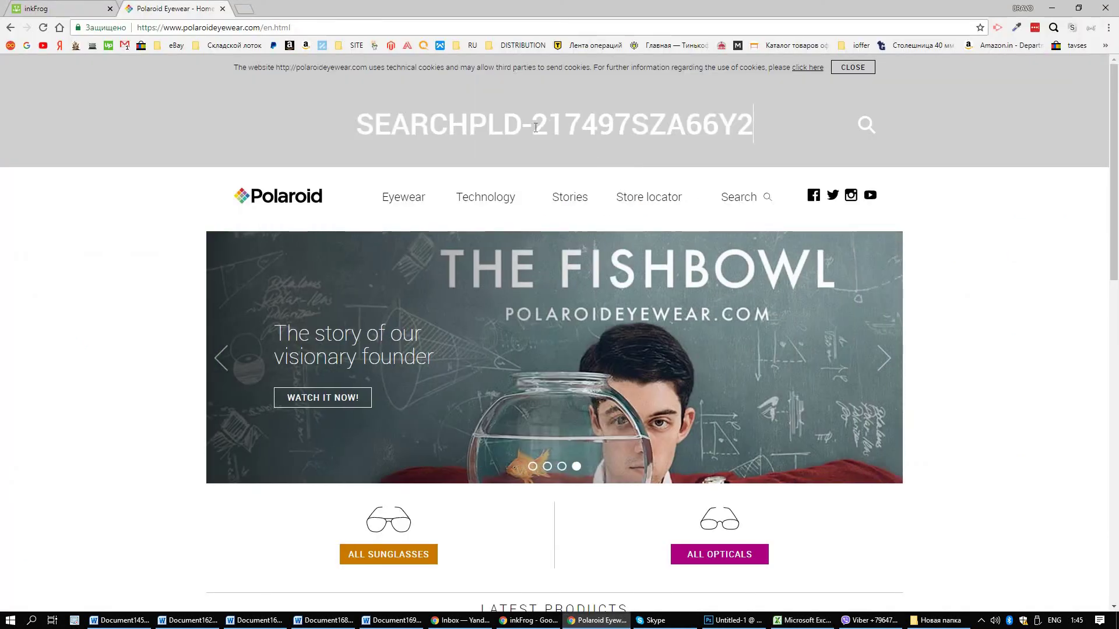
drag(532, 127, 214, 146)
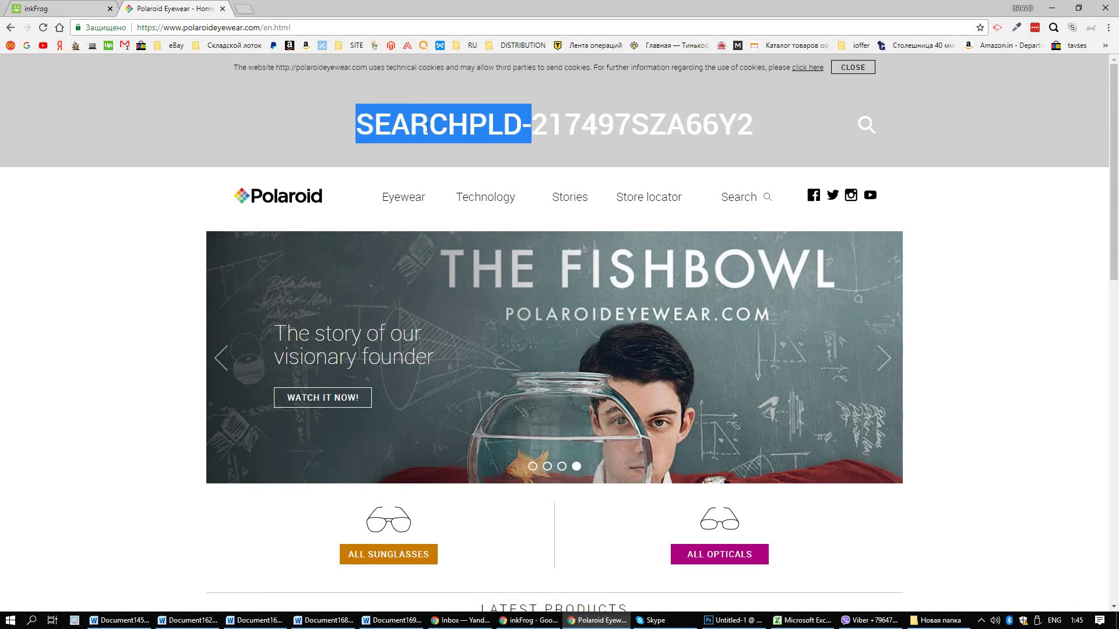
click(467, 125)
drag(467, 125, 261, 134)
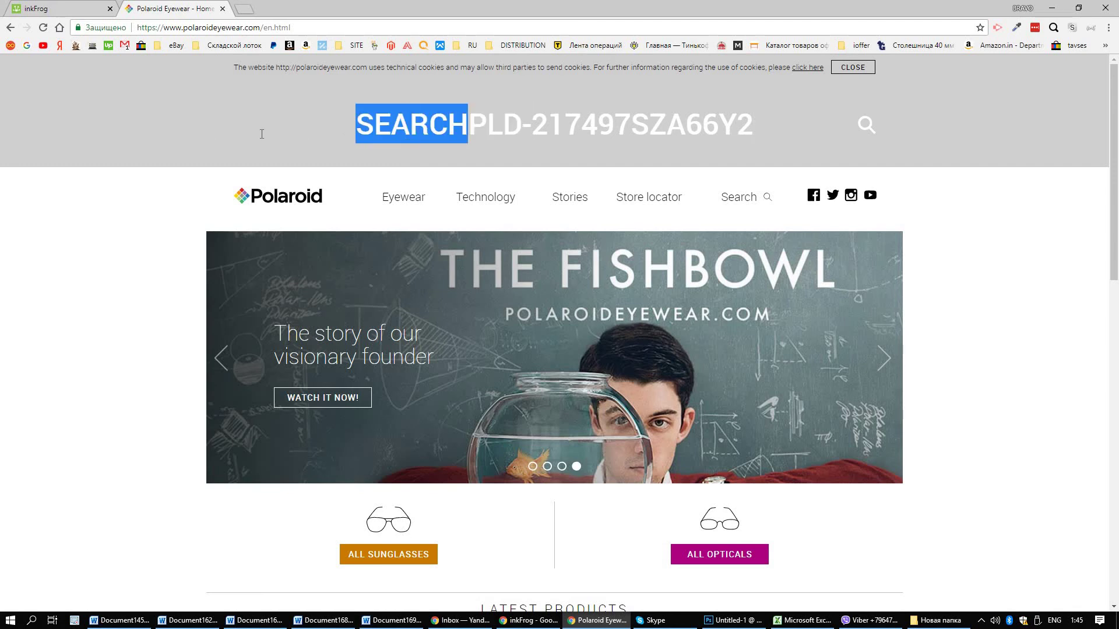
key(BackSpace)
key(Return)
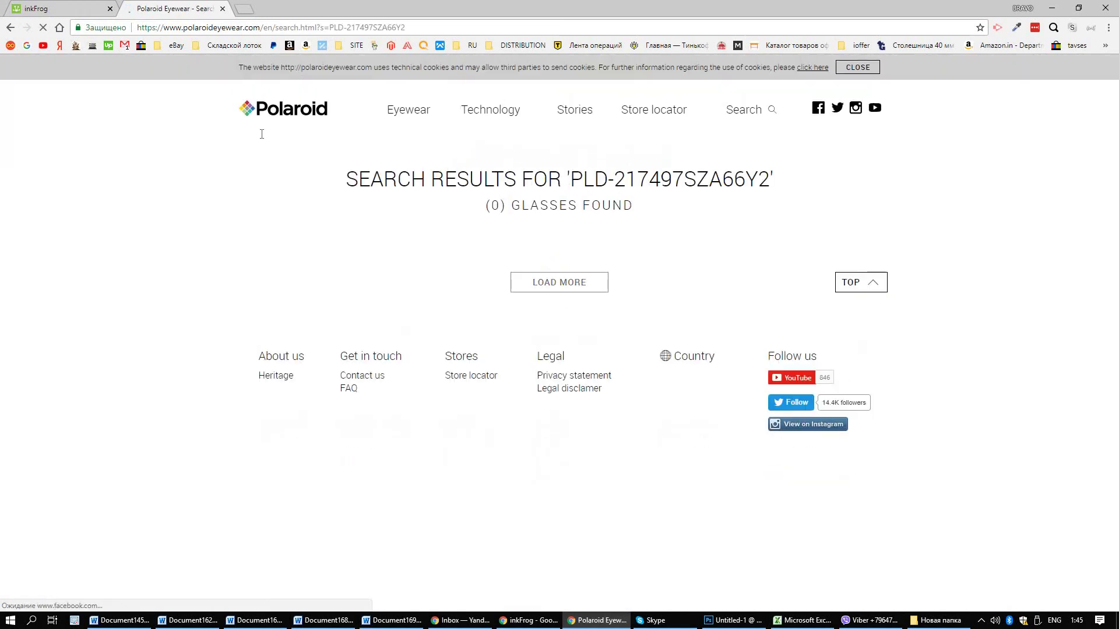
Copy the row 5 article from Excel again and repeat the Polaroid site search for PLD-217497SZA66Y2.
click(802, 620)
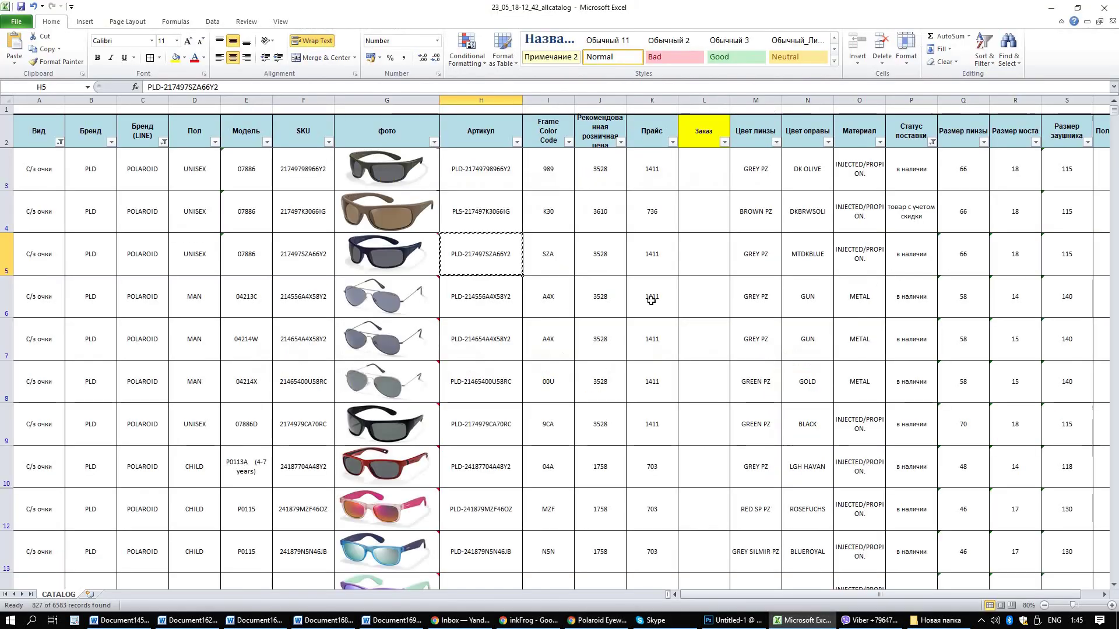
right_click(485, 257)
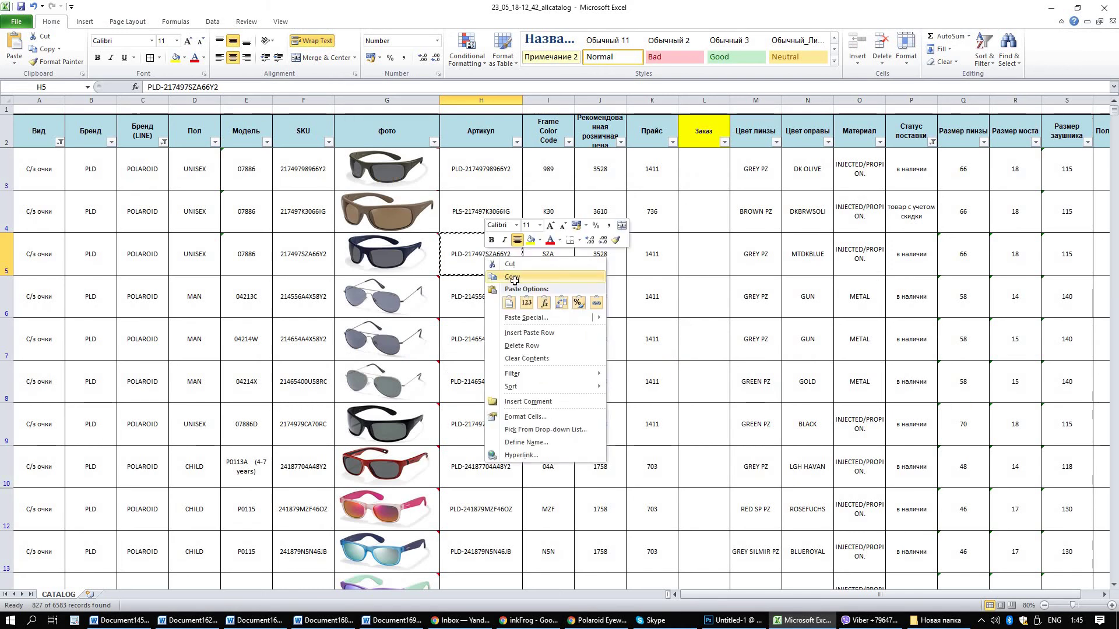
click(514, 278)
click(598, 620)
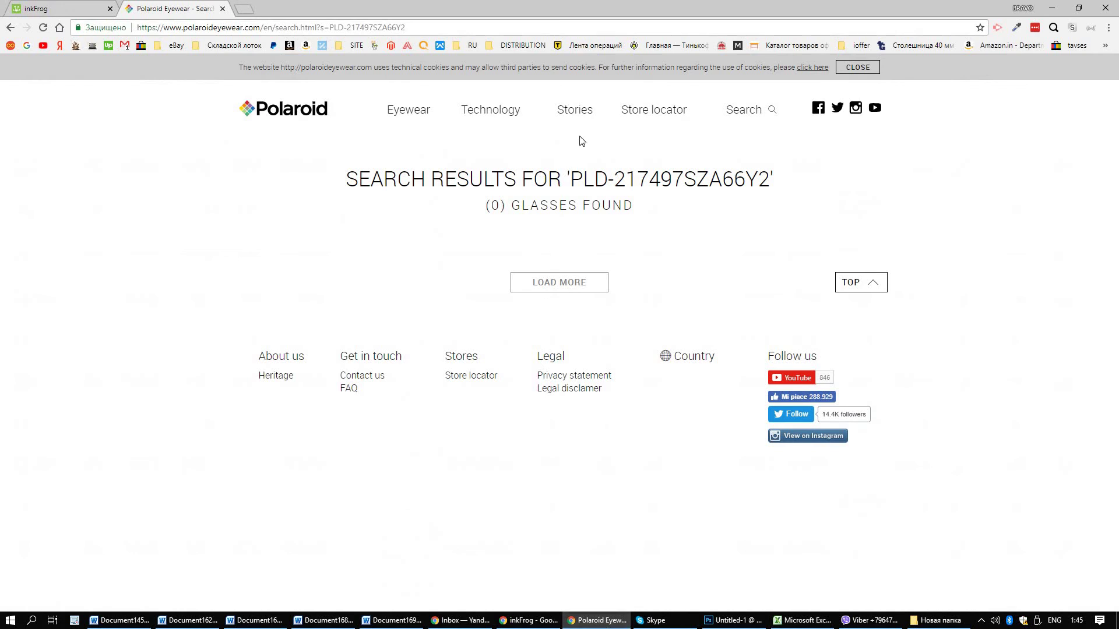
click(756, 120)
key(ctrl+v)
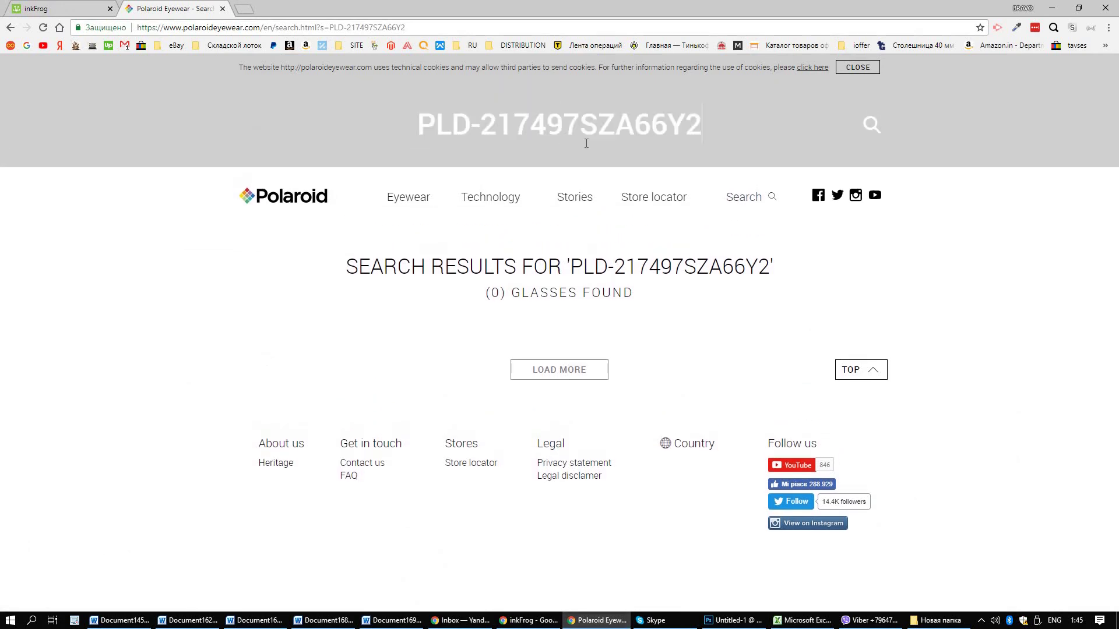
click(871, 123)
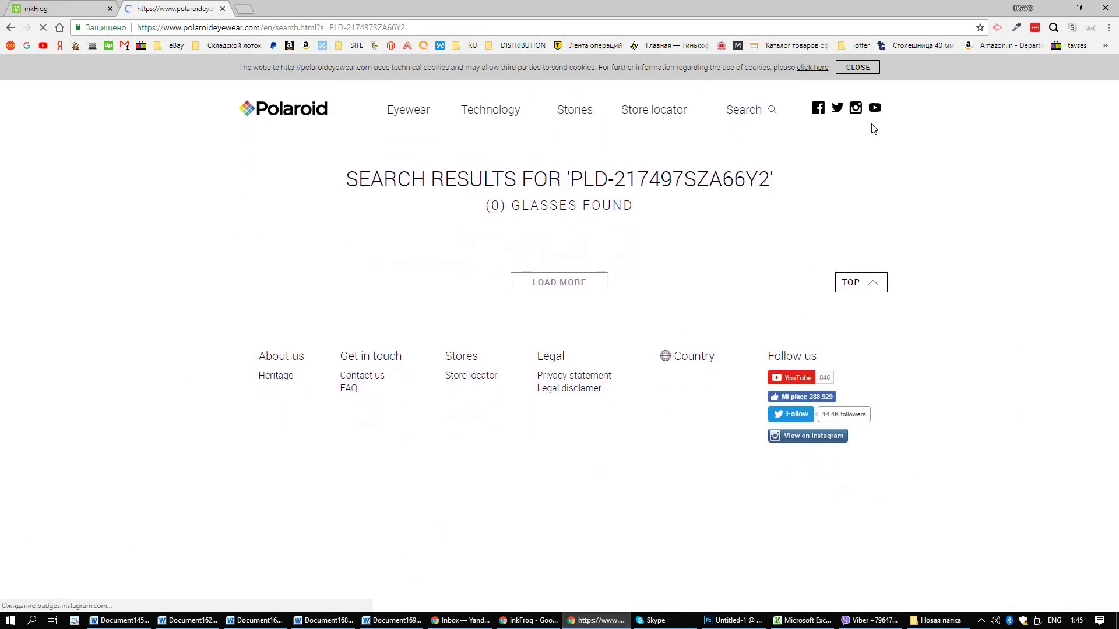
Return to Excel and copy the SKU 217497SZA66Y2 from row 5.
click(802, 620)
click(294, 260)
right_click(295, 261)
click(318, 282)
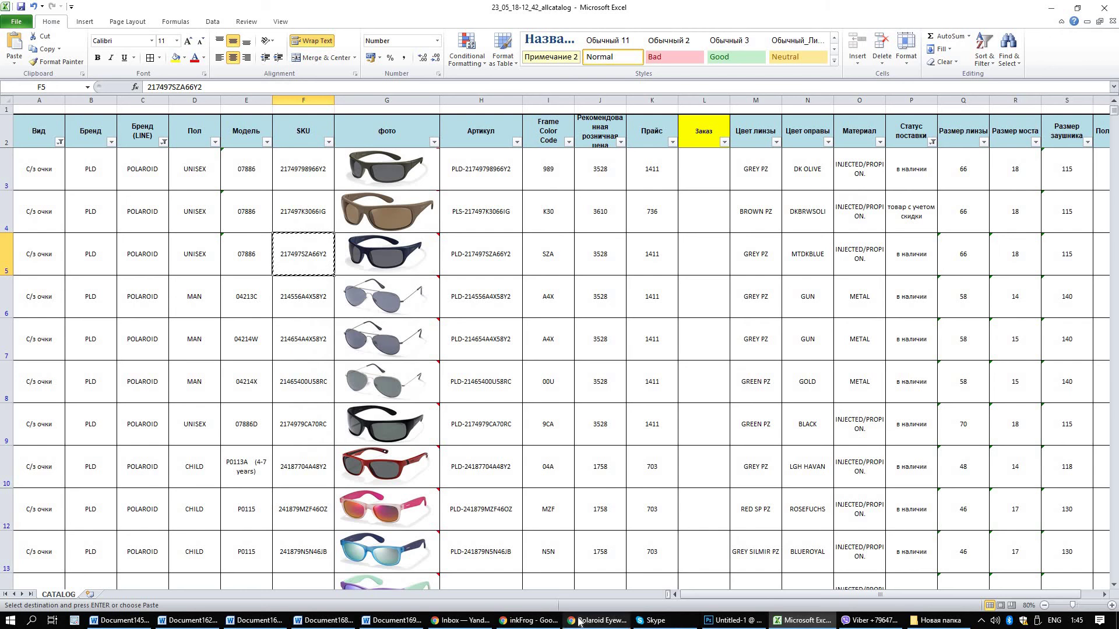
Switch to the Polaroid Eyewear site in Chrome and search it for the copied SKU 217497SZA66Y2.
click(598, 620)
click(722, 130)
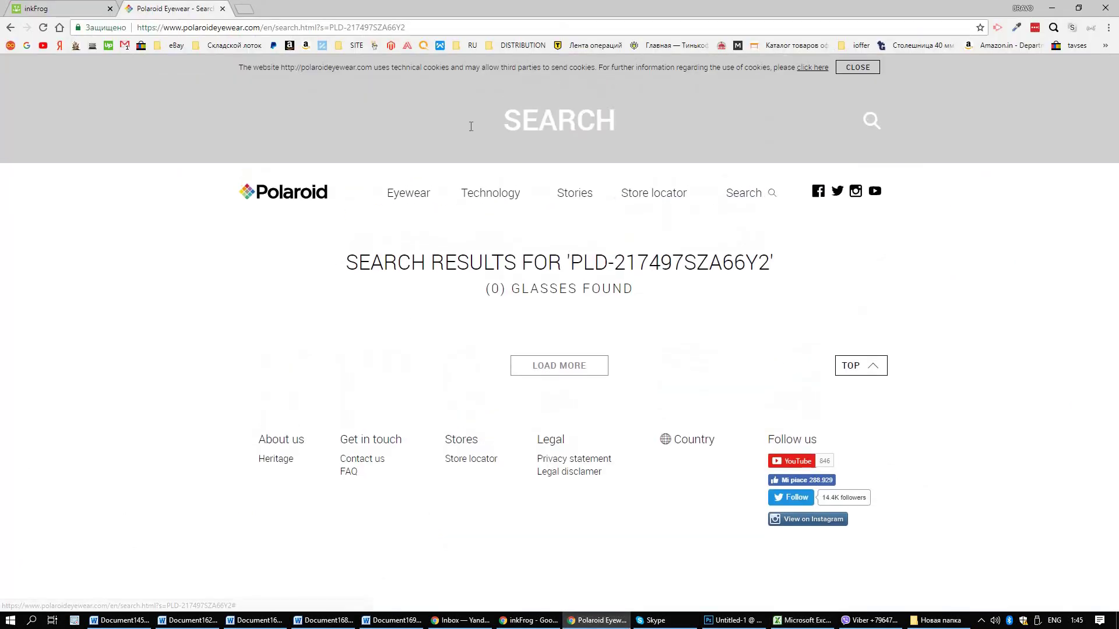
key(ctrl+v)
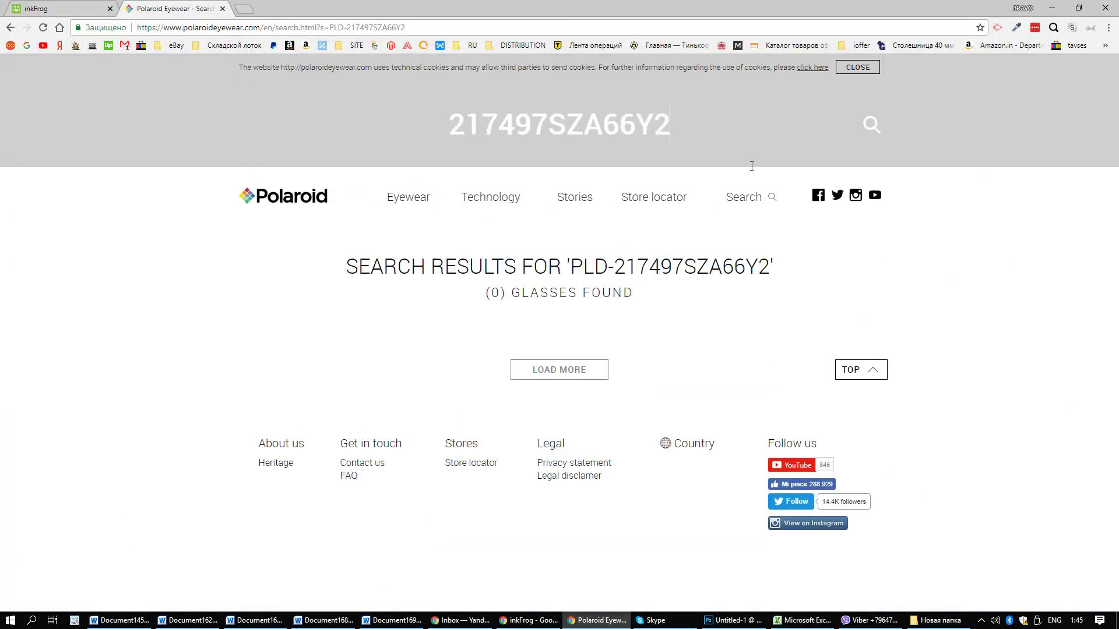
click(875, 125)
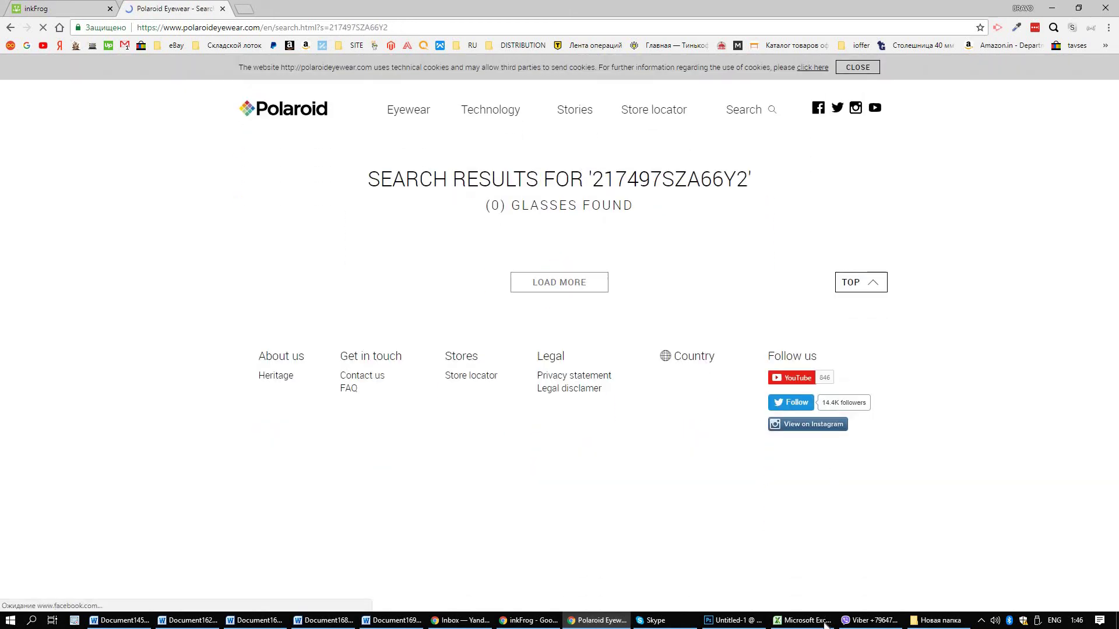
Go back to Excel, copy the model number 07886 from row 5 and bring up that row's enlarged photo.
click(805, 620)
click(243, 256)
right_click(245, 258)
click(278, 276)
mouse_move(376, 252)
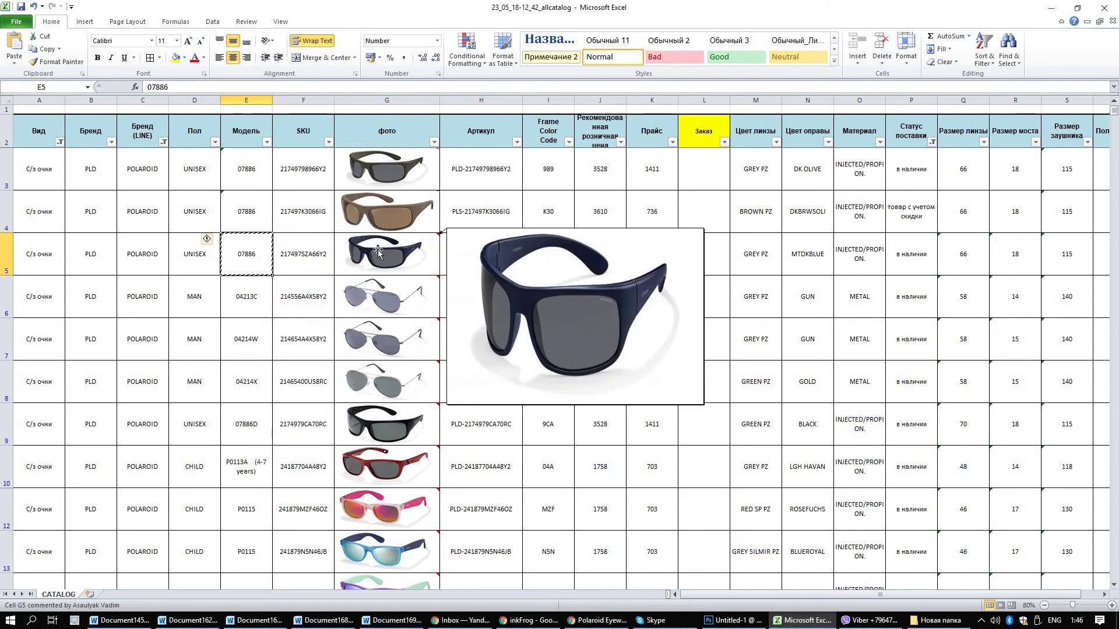
Search the Polaroid site for 07886, open the green model's product page and select its dark blue SZA variant.
click(598, 620)
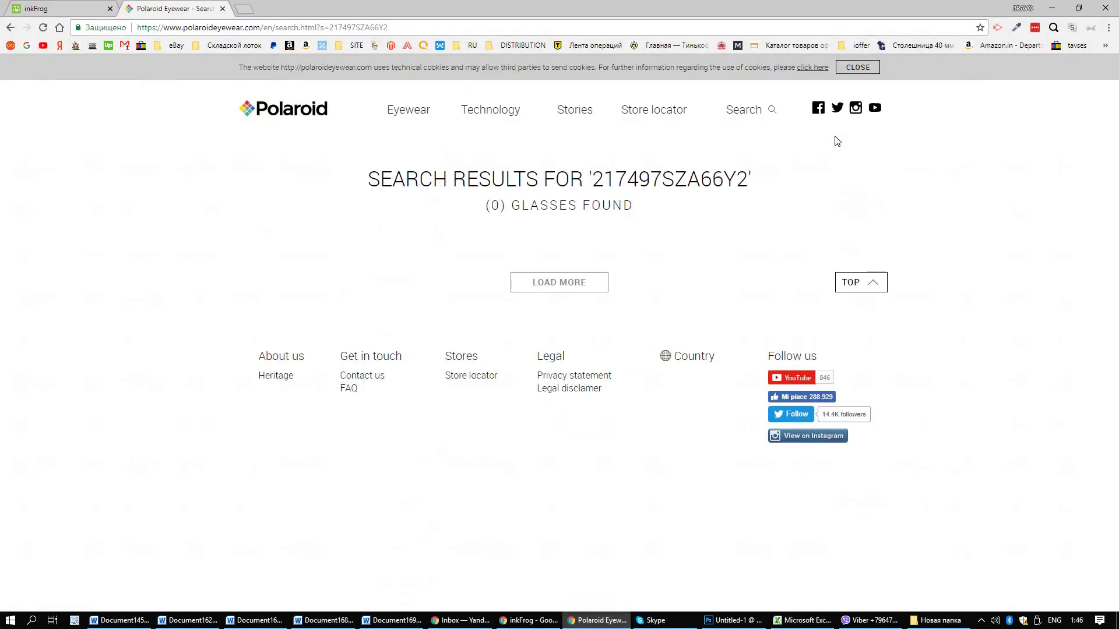
click(767, 111)
key(ctrl+v)
click(873, 129)
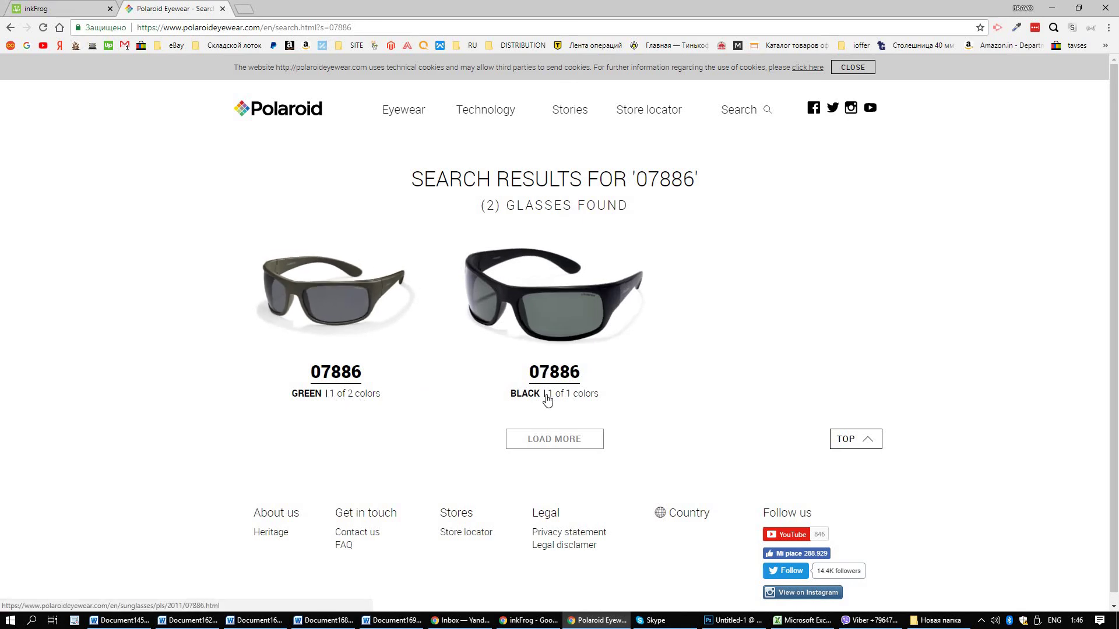
click(293, 279)
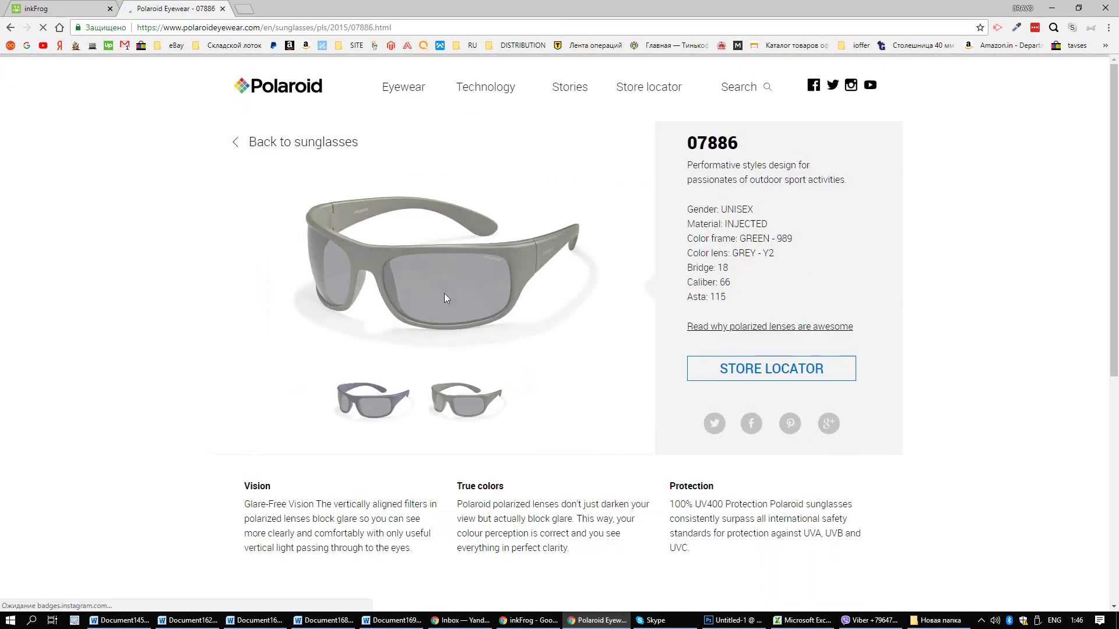
click(391, 427)
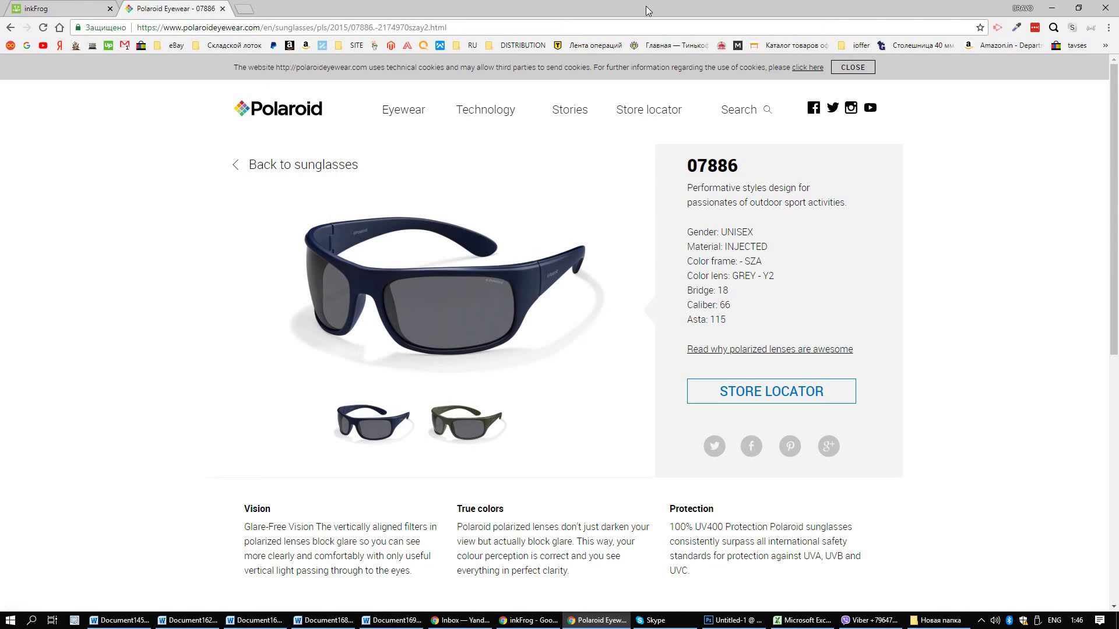
Tile the Chrome window to one half of the desktop and bring up the folder Новая папка beside it.
key(super+Down)
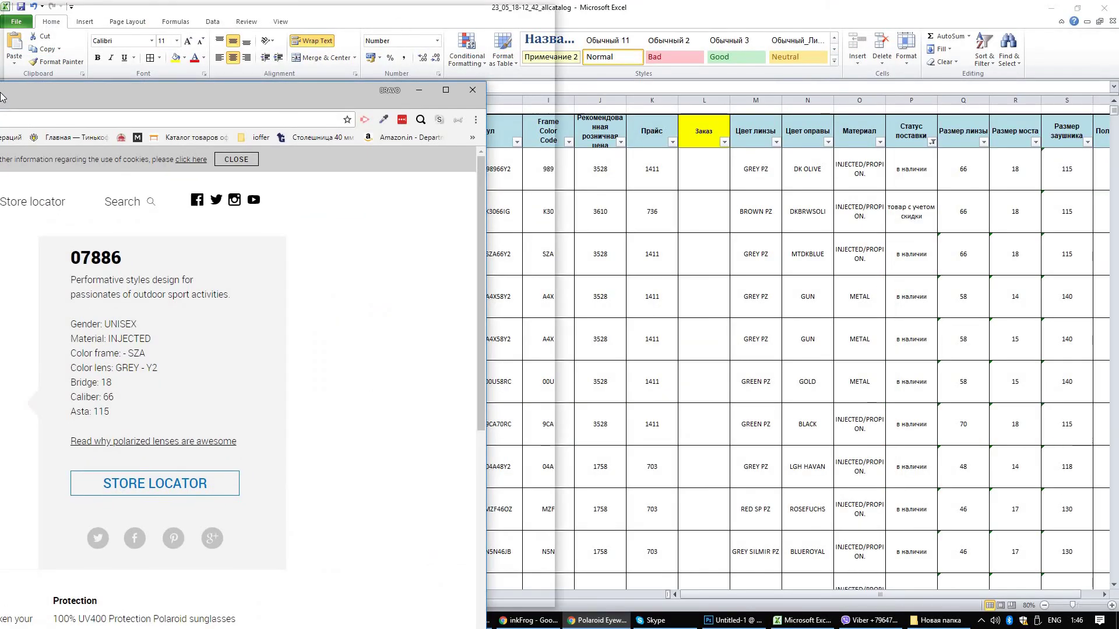
key(super+Left)
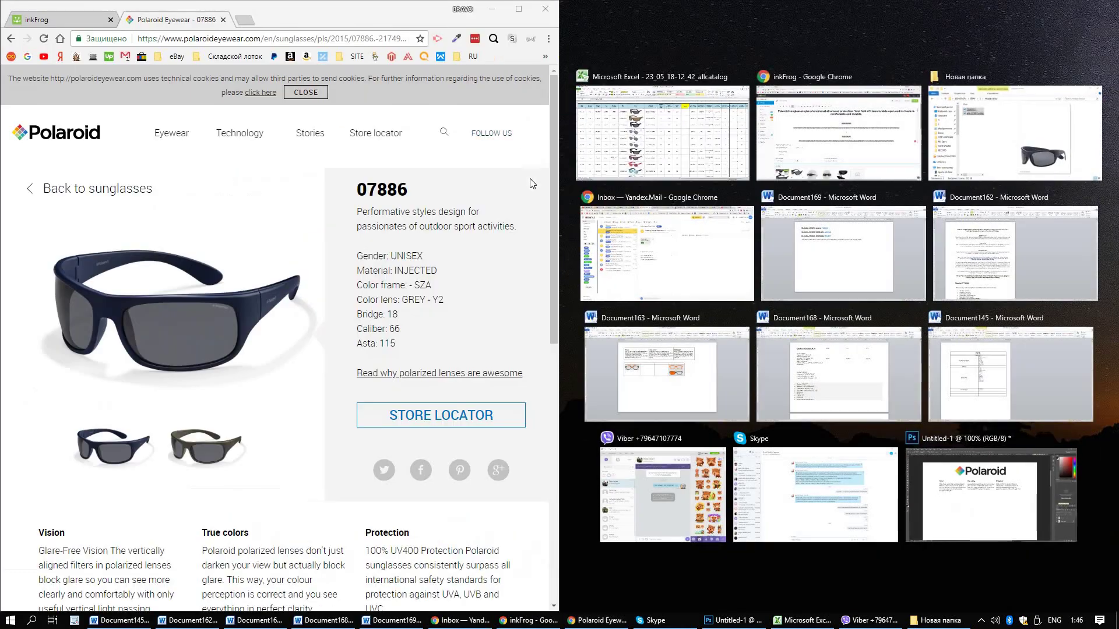
click(811, 598)
click(935, 620)
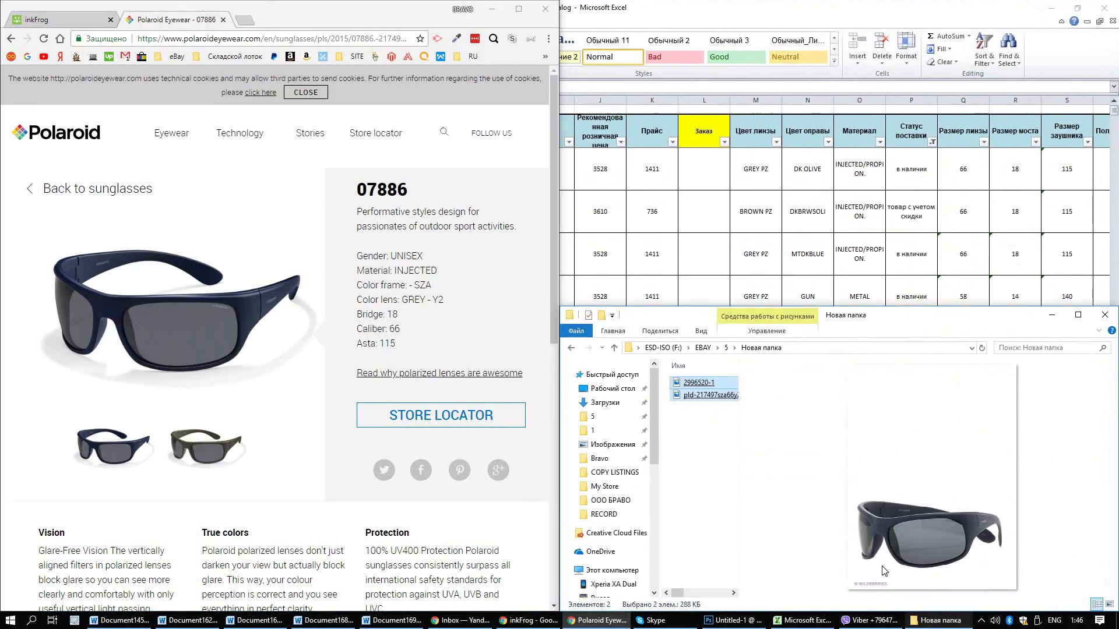
Delete the two old pictures, 2996520-1 and the pld-217497sza66y2 image, from the folder Новая папка.
right_click(695, 401)
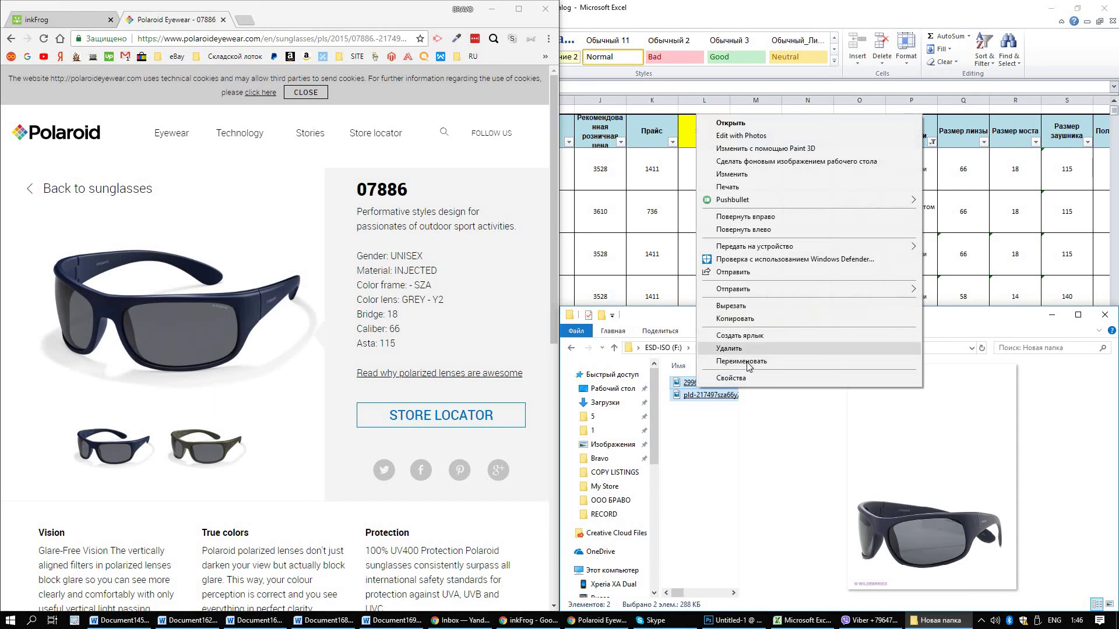
click(751, 357)
click(606, 330)
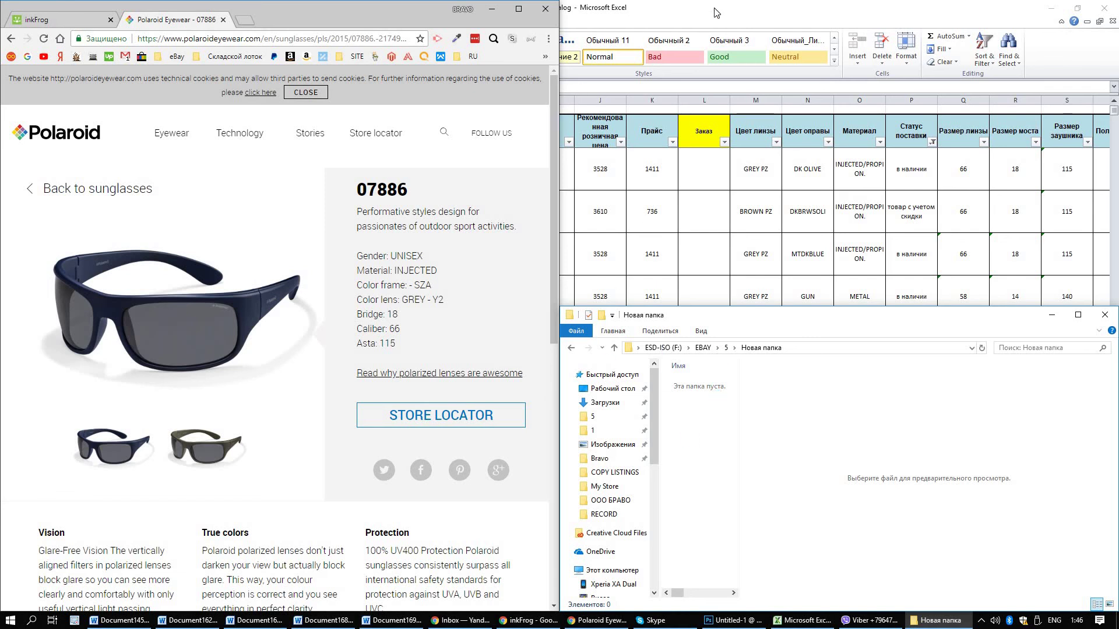
Return to Excel and copy the article PLD-217497SZA66Y2 from row 5.
click(756, 14)
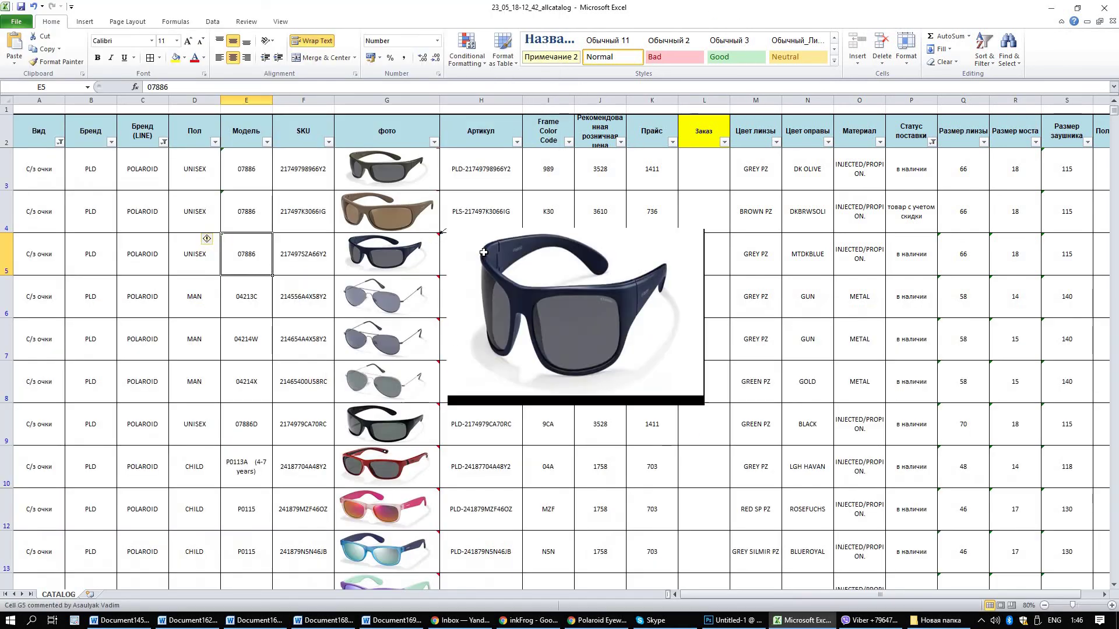
right_click(485, 255)
click(513, 273)
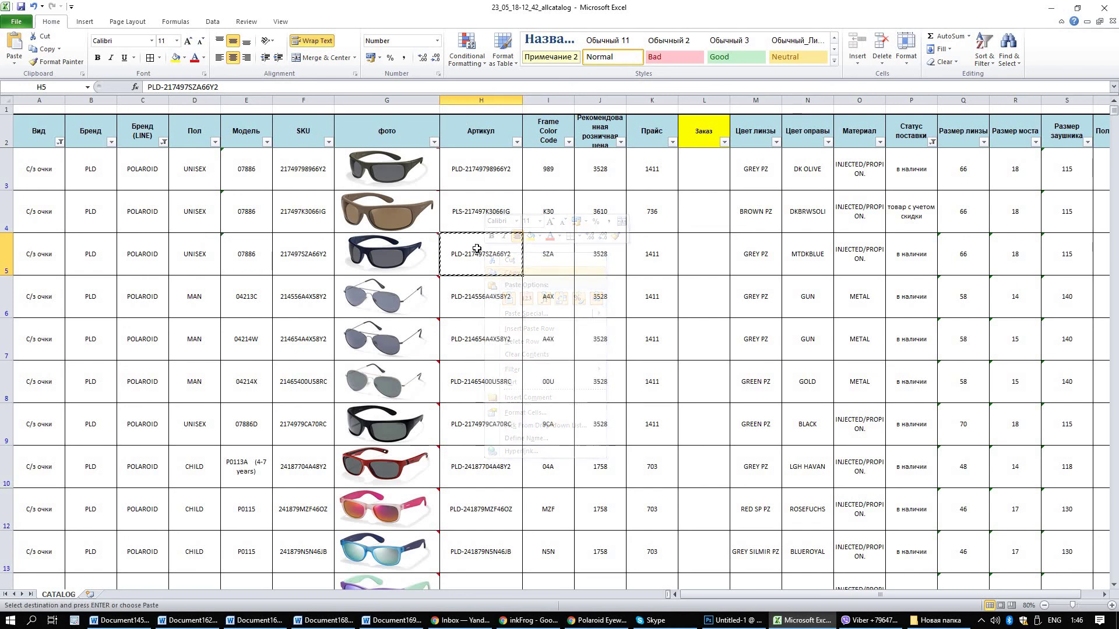
Search Google for PLD-217497SZA66Y2 in a new Chrome tab and switch to the image results.
click(595, 621)
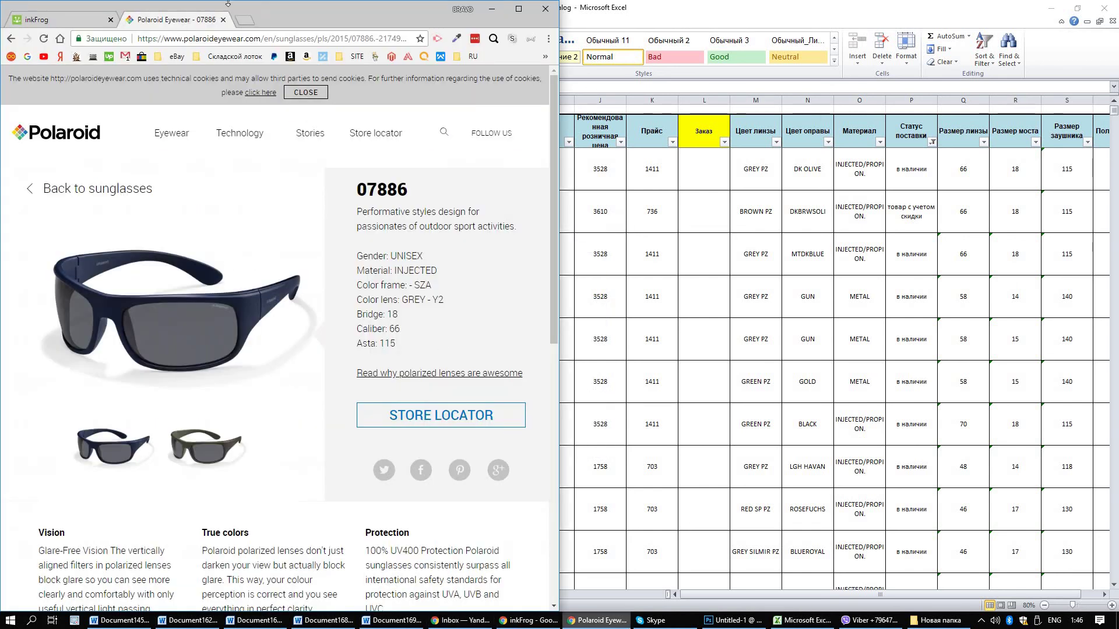
key(ctrl+t)
key(ctrl+v)
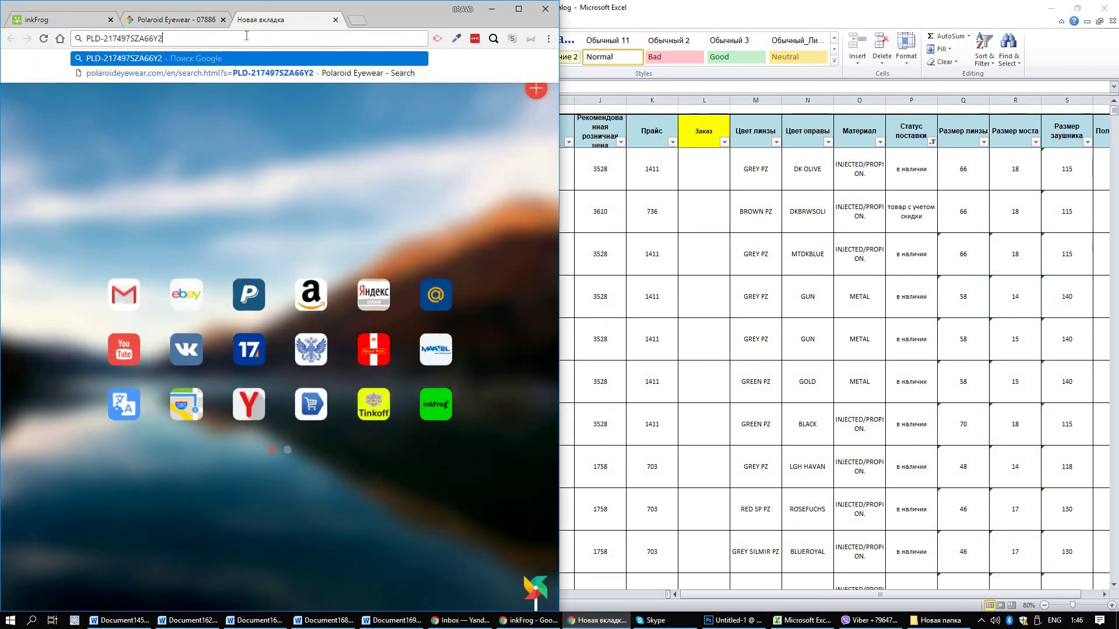
key(Return)
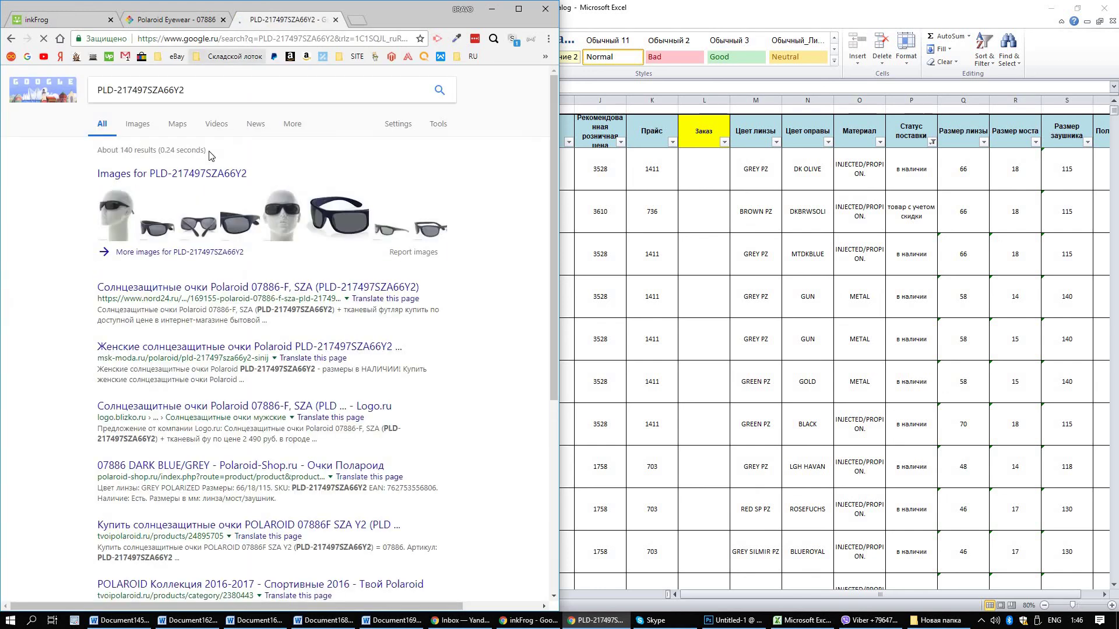
click(138, 125)
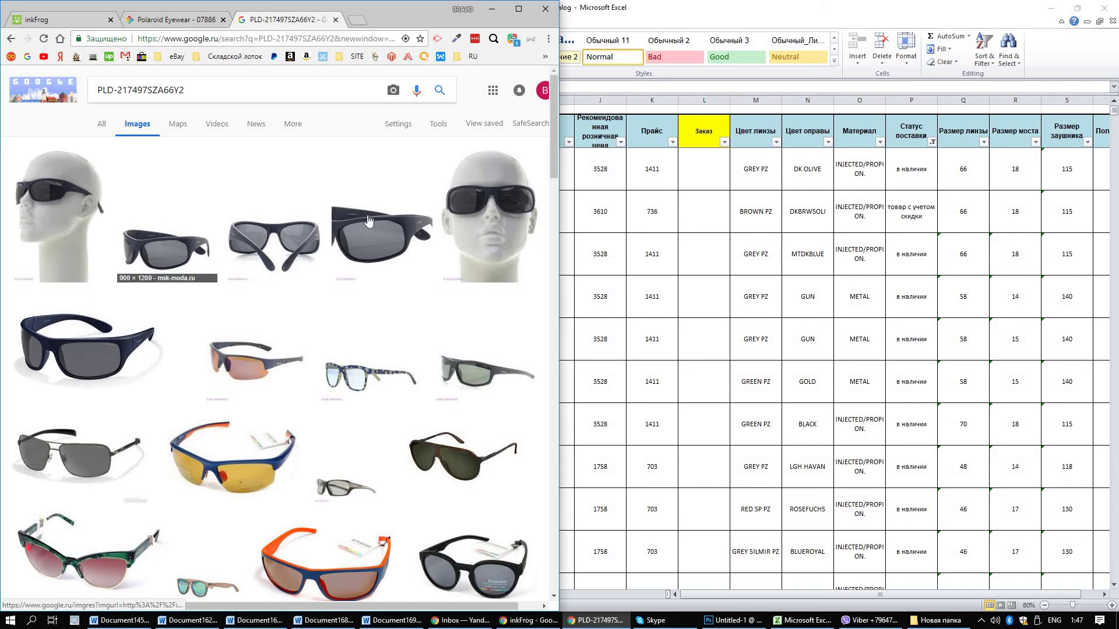
Preview several msk-moda.ru pictures and save the side view on the mannequin head into the folder Новая папка.
click(40, 230)
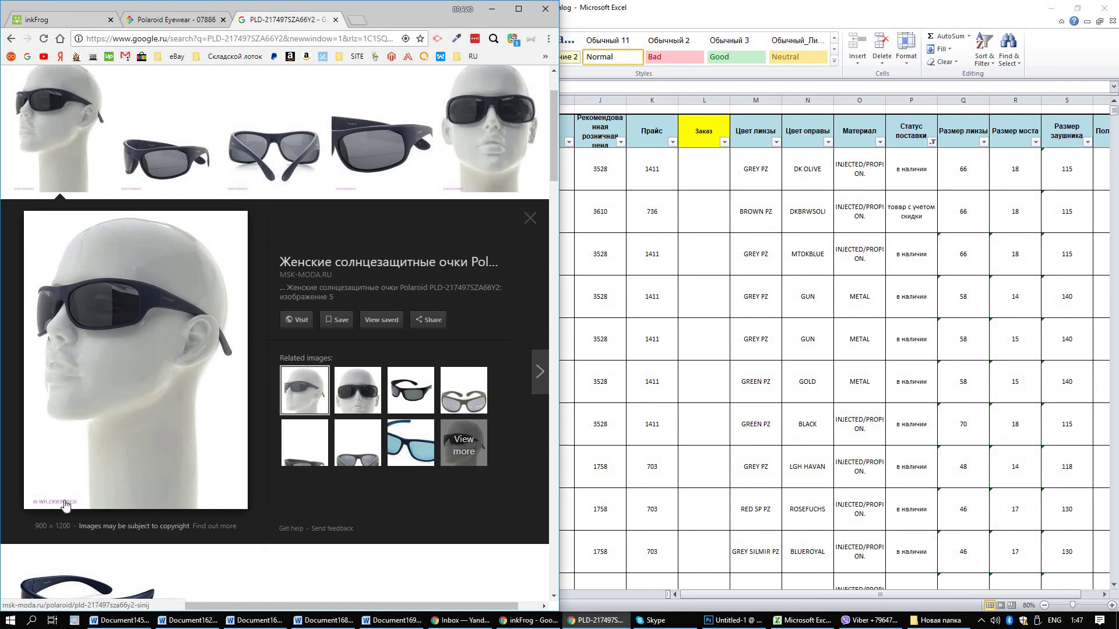
click(256, 155)
click(408, 151)
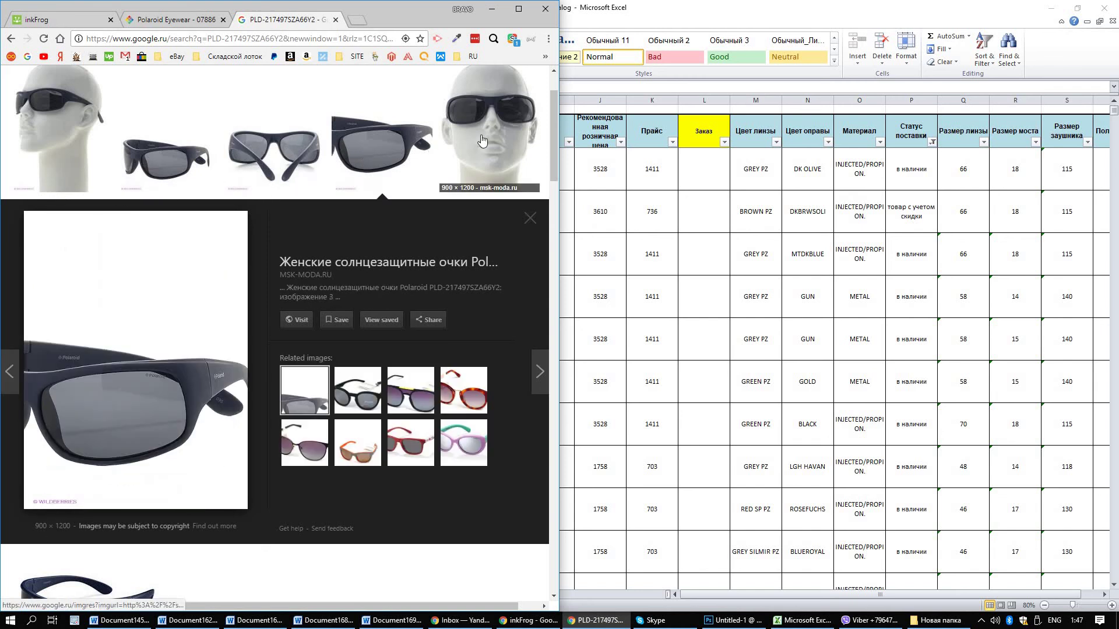
click(87, 124)
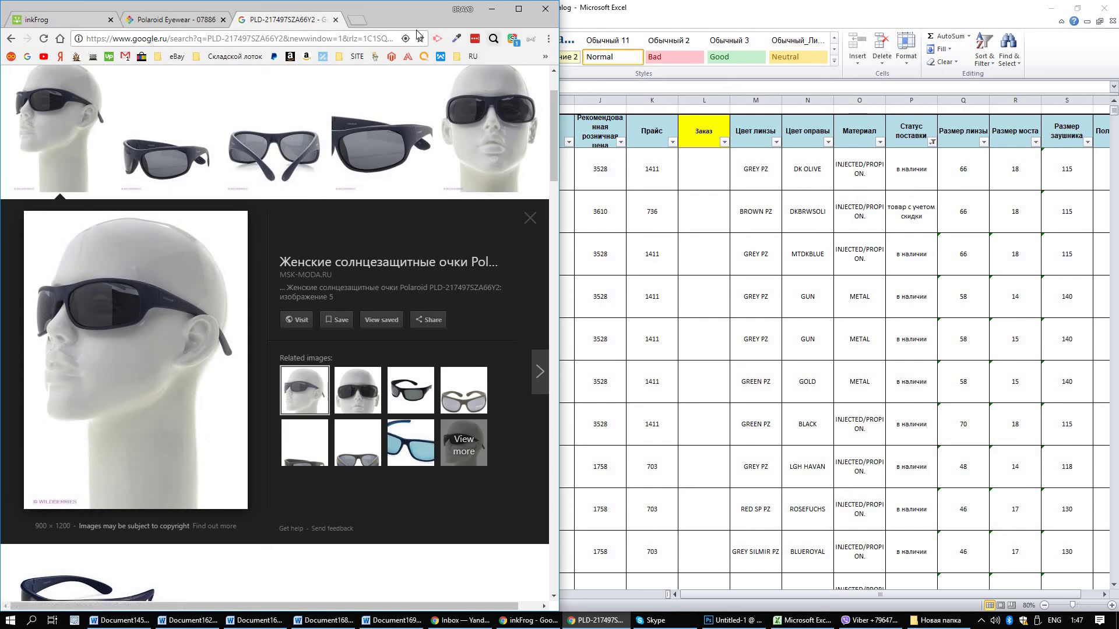
click(936, 620)
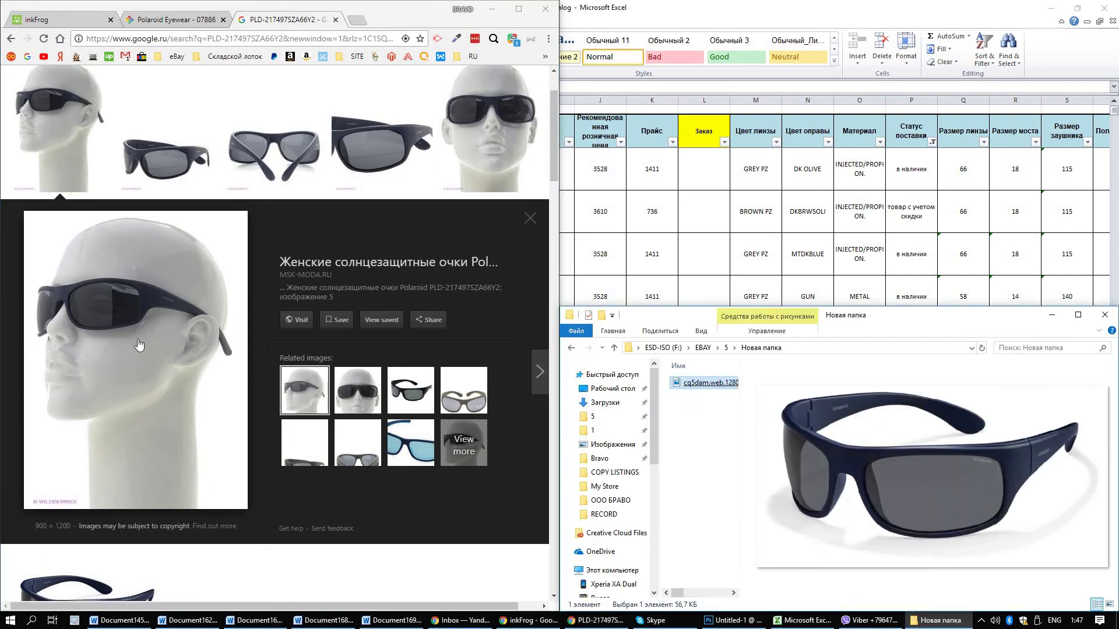
drag(116, 313, 178, 244)
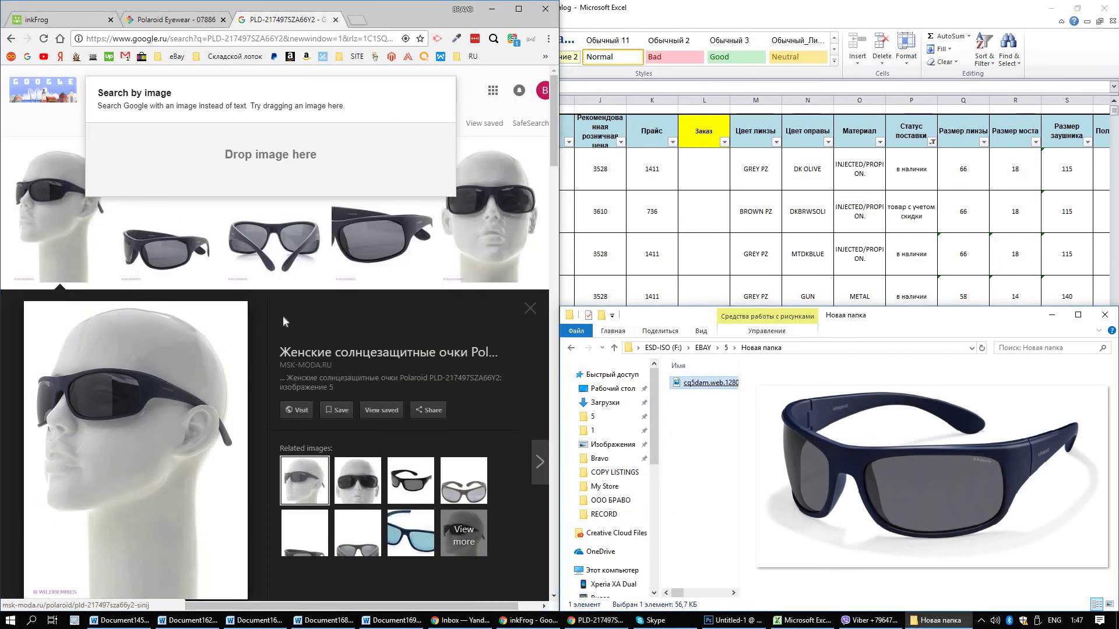
Save the angled front picture and the rear view picture of the glasses into the folder Новая папка.
click(167, 140)
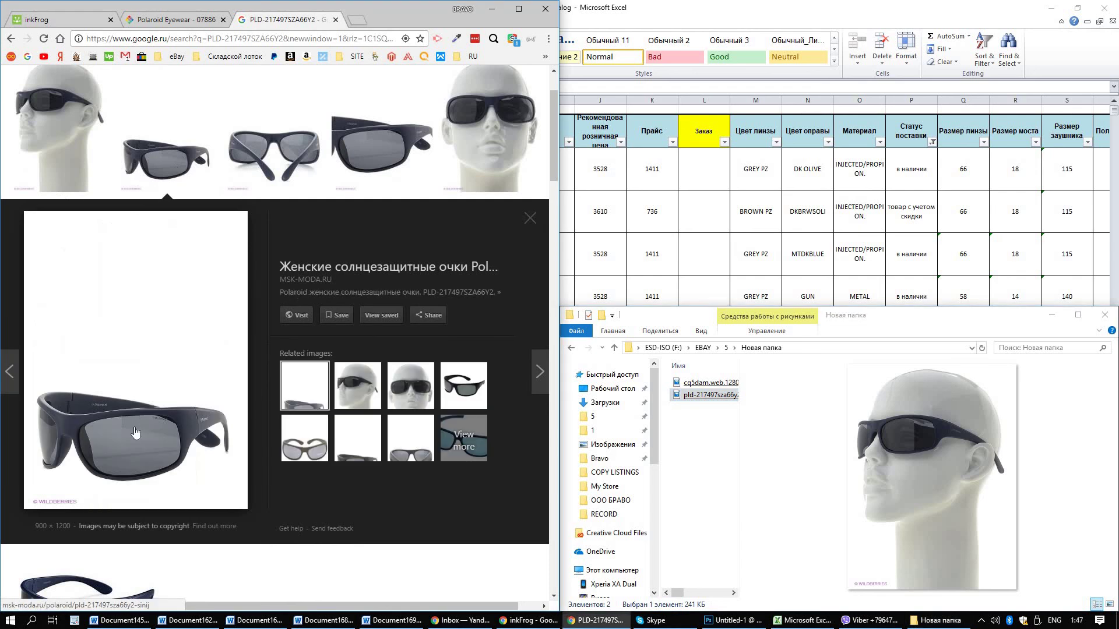
drag(708, 395, 264, 256)
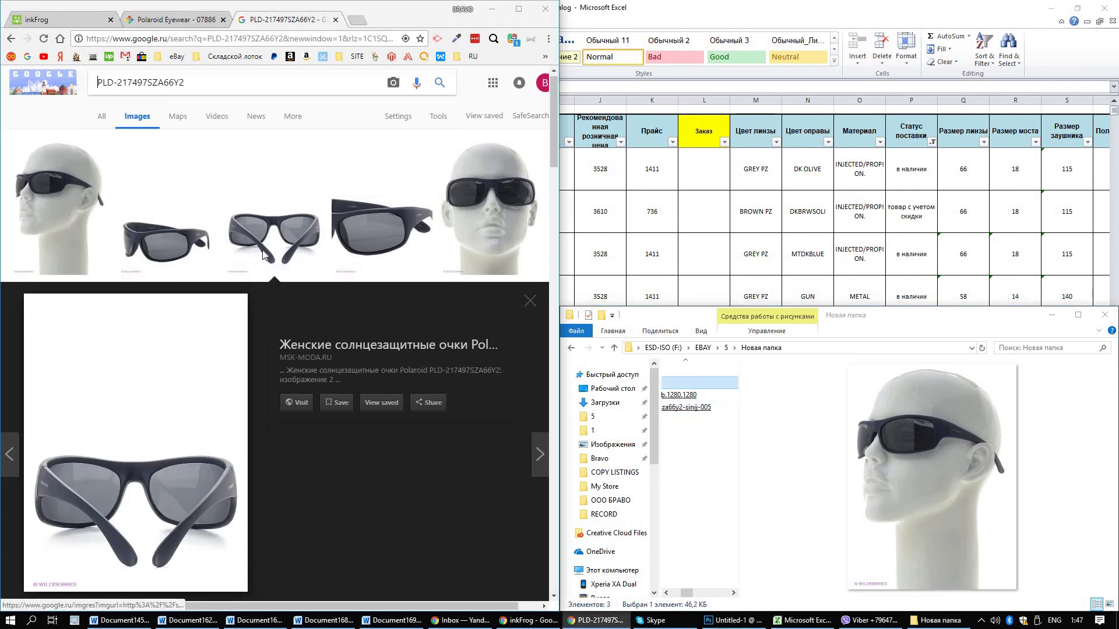
click(268, 245)
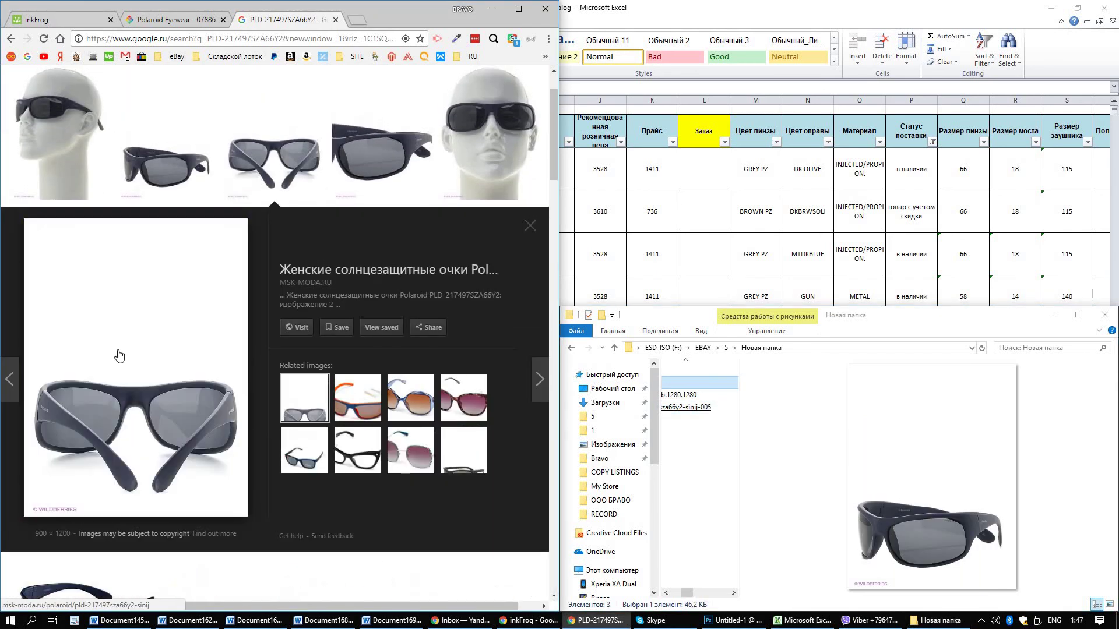
drag(131, 315, 733, 457)
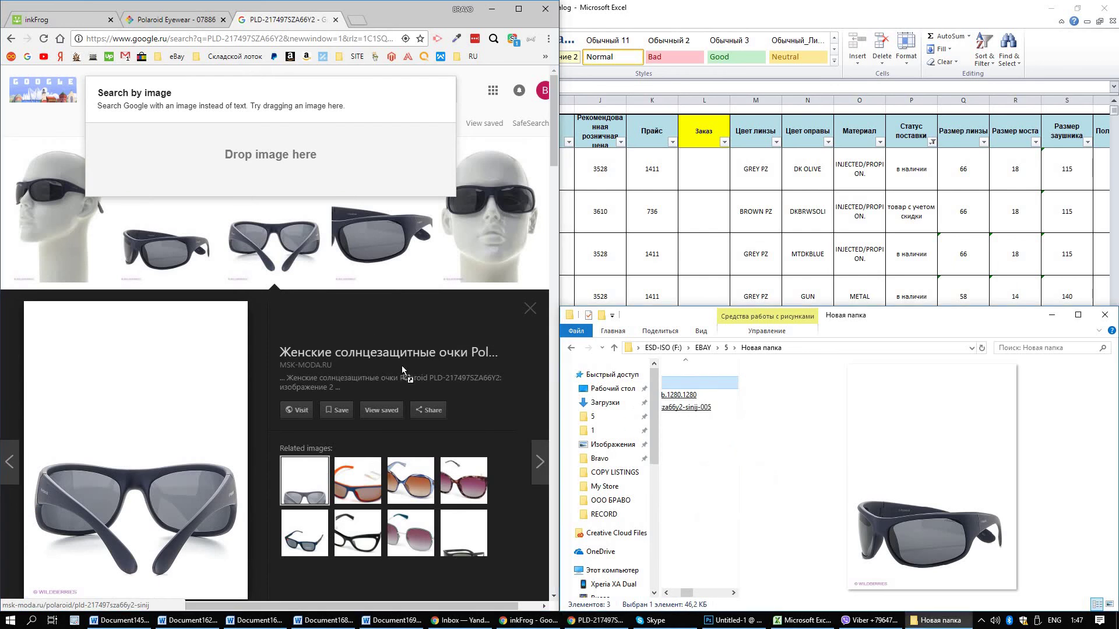
scroll(368, 160, down, 1)
Skip the close-up and save the front view on the mannequin head into the folder Новая папка.
click(368, 160)
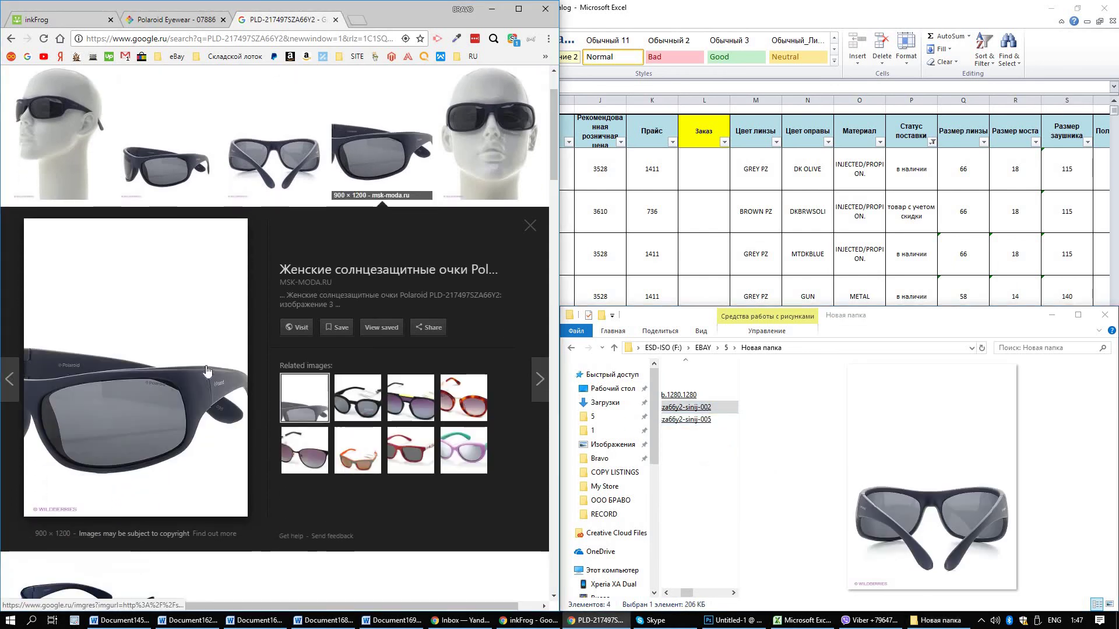
click(498, 169)
drag(162, 368, 707, 458)
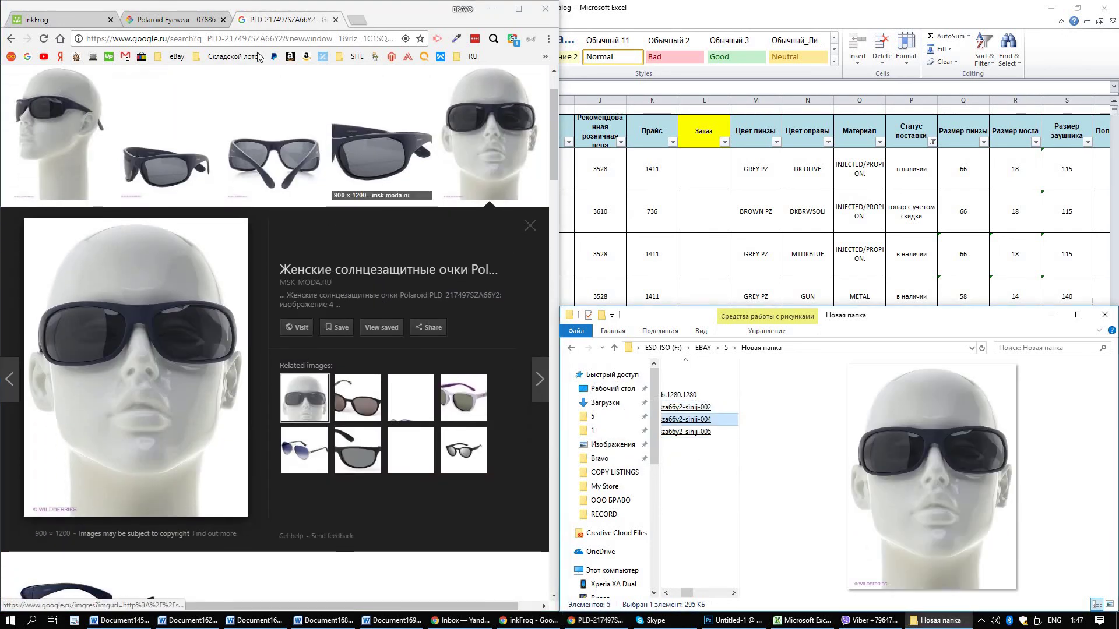
Switch to the inkFrog new listing form, enlarge the window and look through the whole description template.
click(75, 21)
click(76, 21)
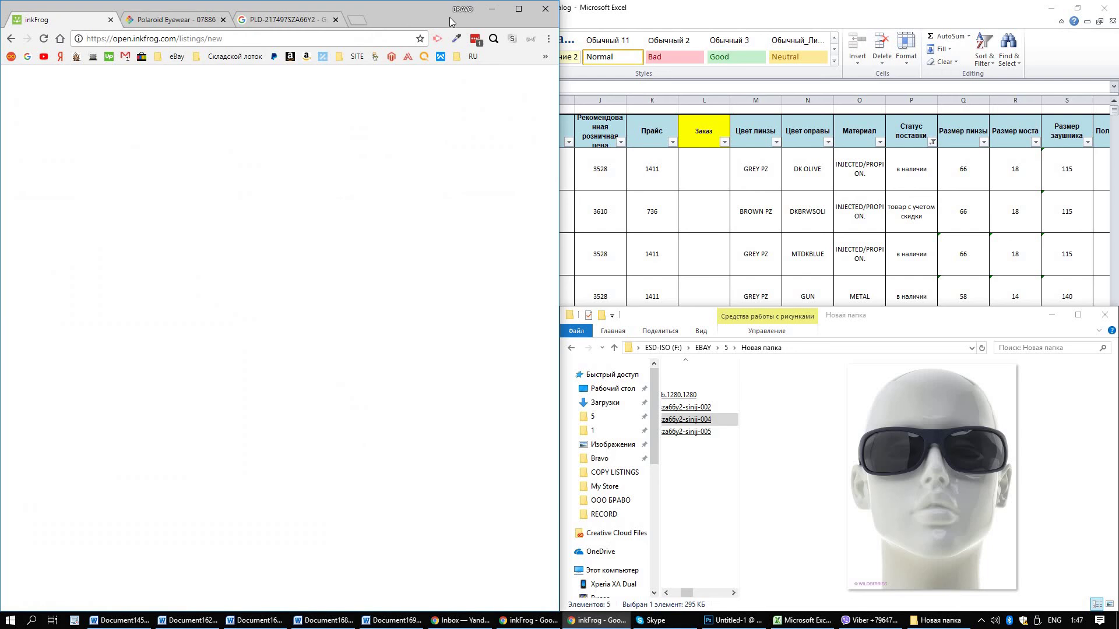
click(518, 9)
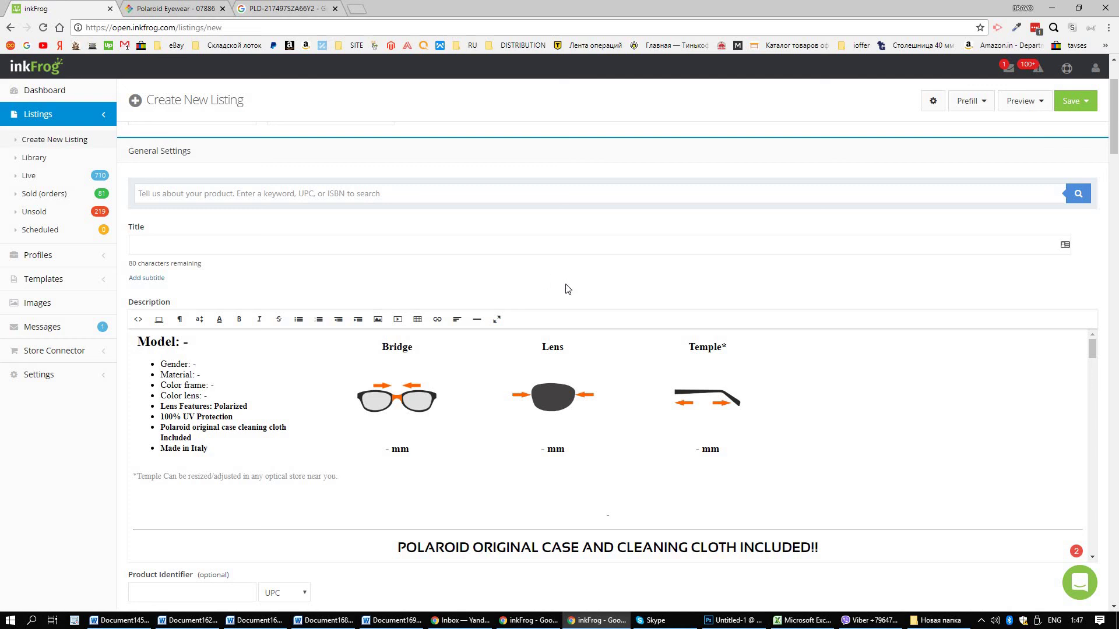
scroll(586, 389, down, 20)
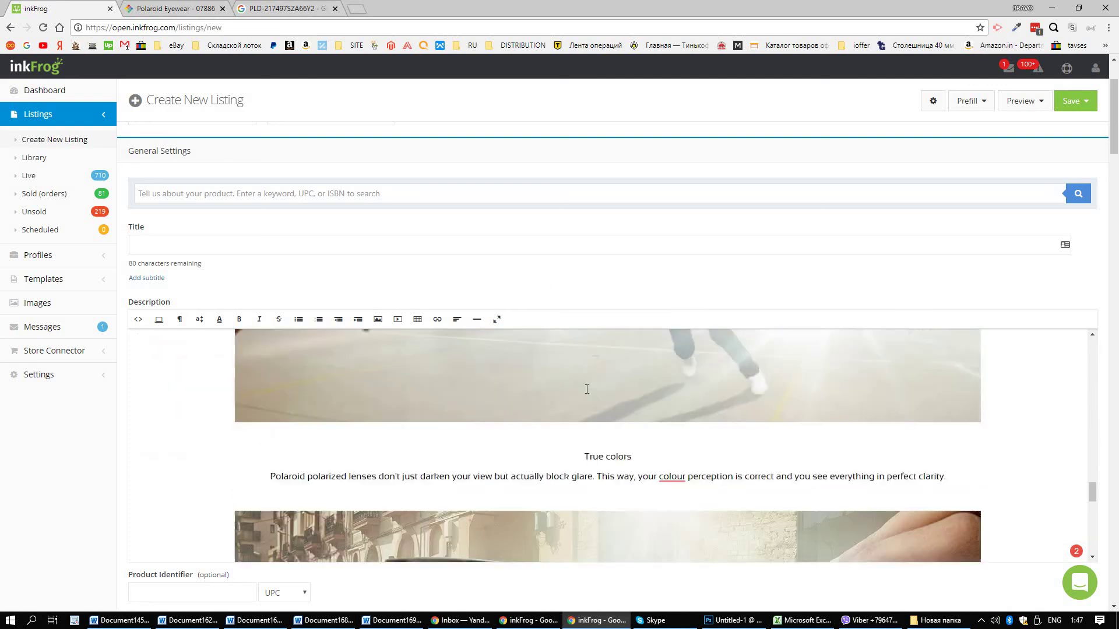
scroll(587, 389, up, 20)
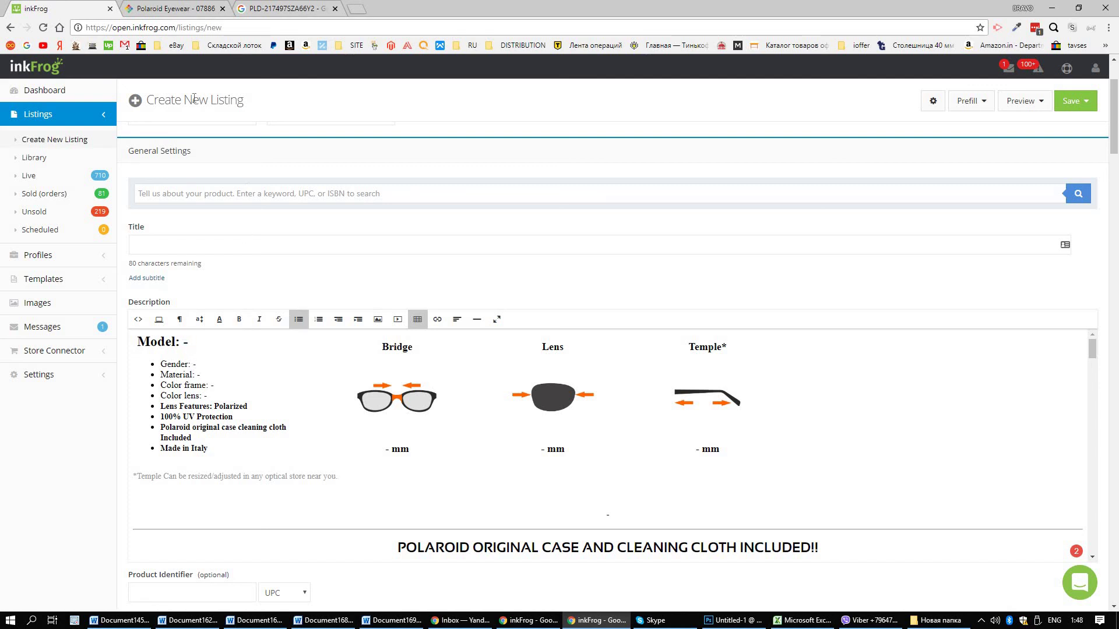
Move the Polaroid 07886 product page into its own window and place it beside the inkFrog new listing form.
drag(179, 10, 972, 61)
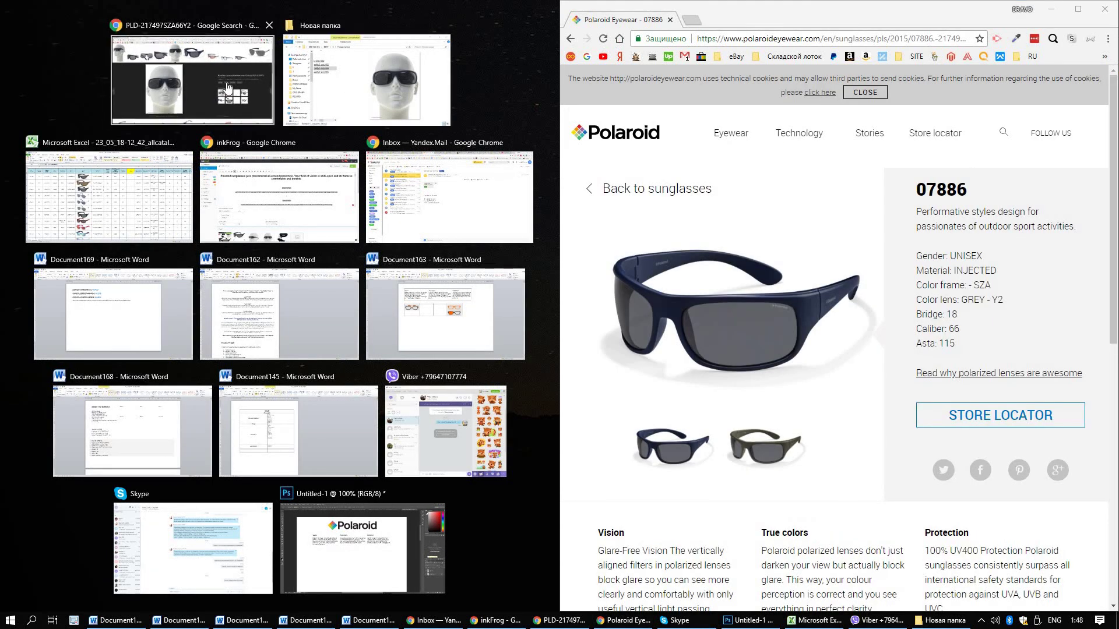
click(192, 80)
click(58, 20)
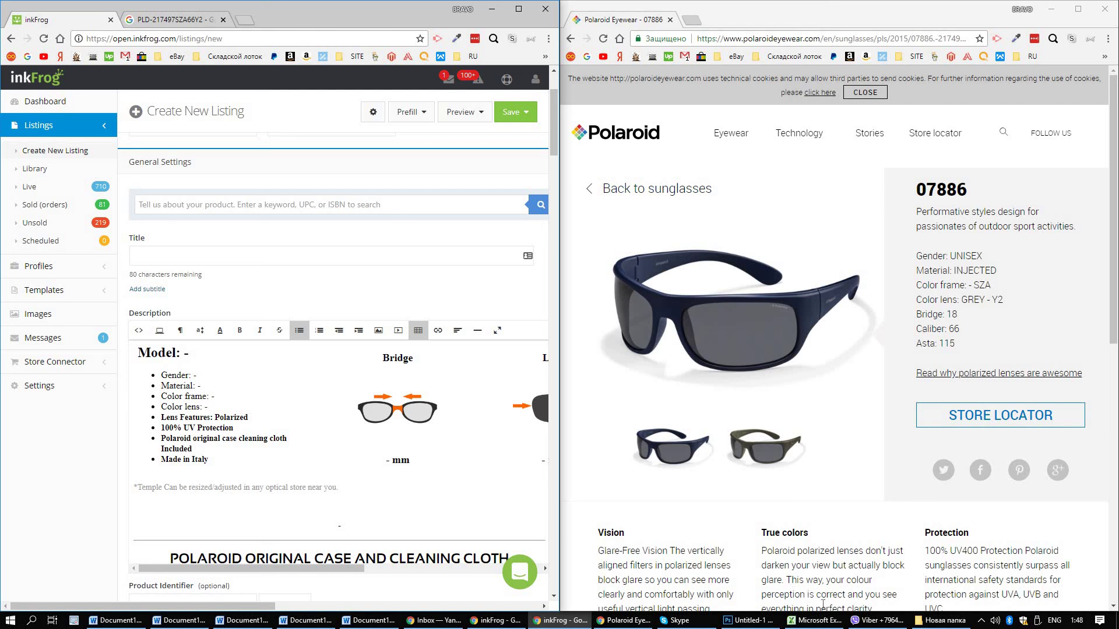
Check the model and article cells of PLD-217497SZA66Y2 in the Excel catalogue, and return to the side-by-side browser windows.
click(830, 626)
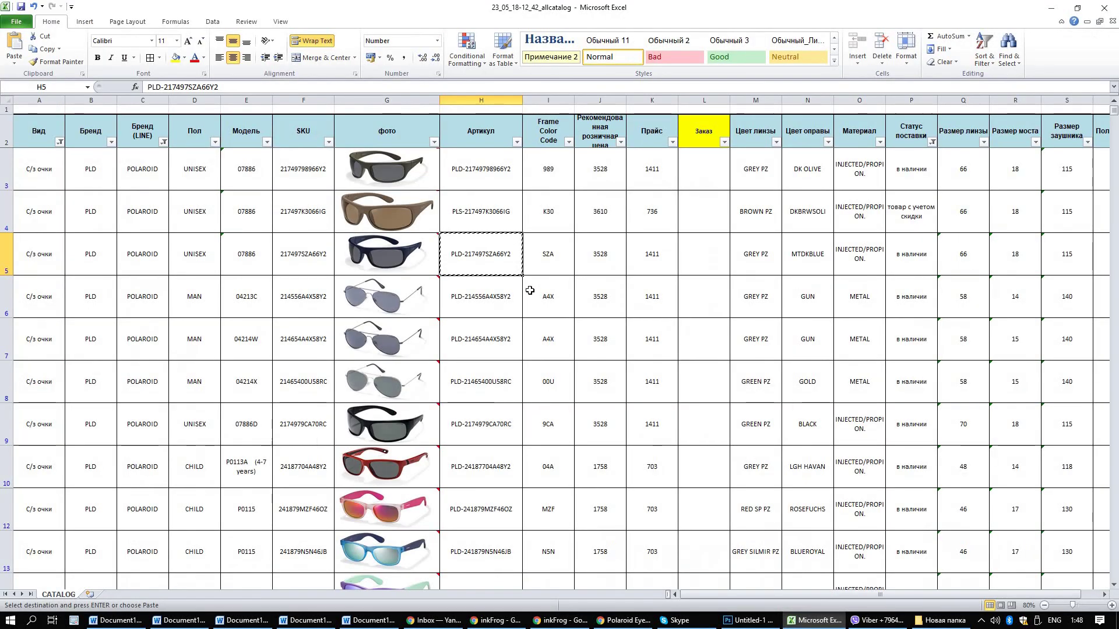
click(253, 265)
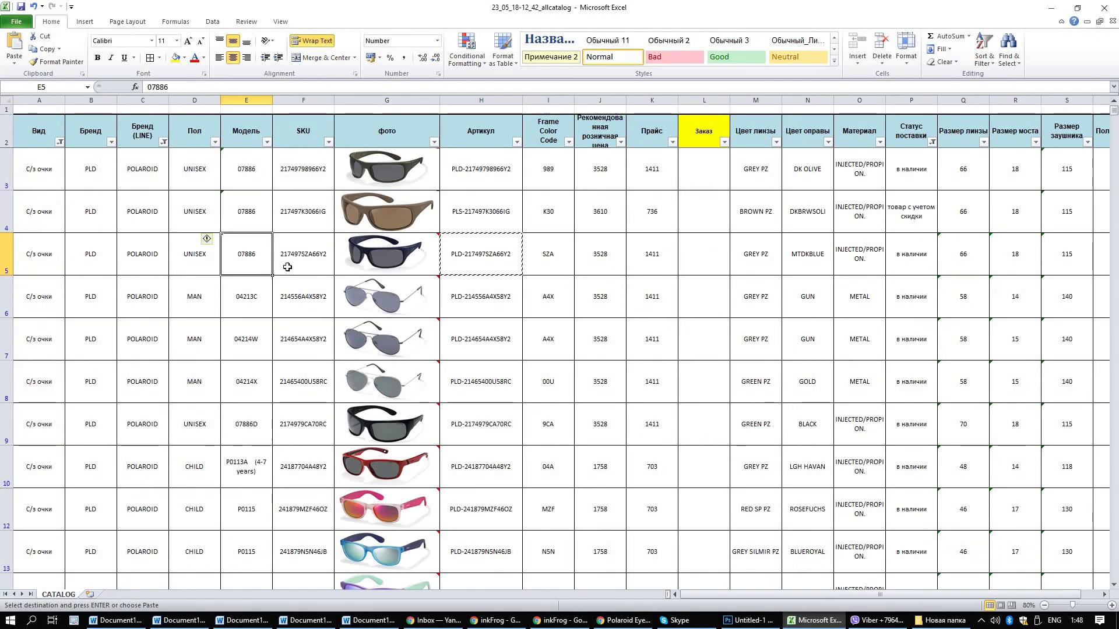
click(507, 262)
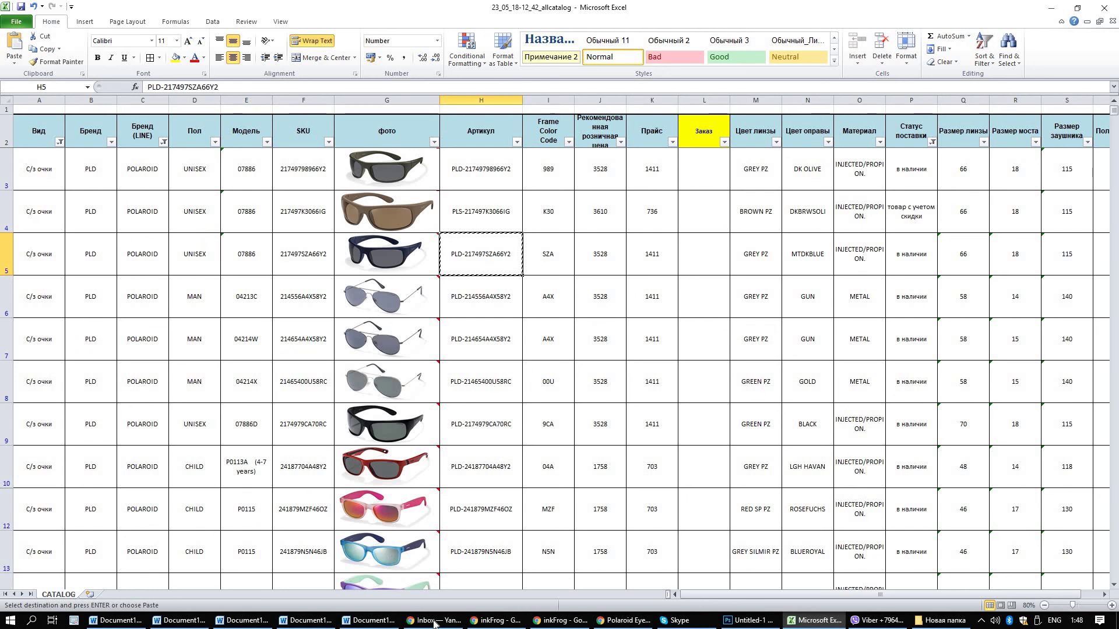
click(609, 622)
click(565, 623)
Replace the dash after "Model:" in the description with 07886 copied from the Polaroid page, keeping it on the same line.
drag(978, 198, 920, 192)
right_click(919, 192)
click(944, 199)
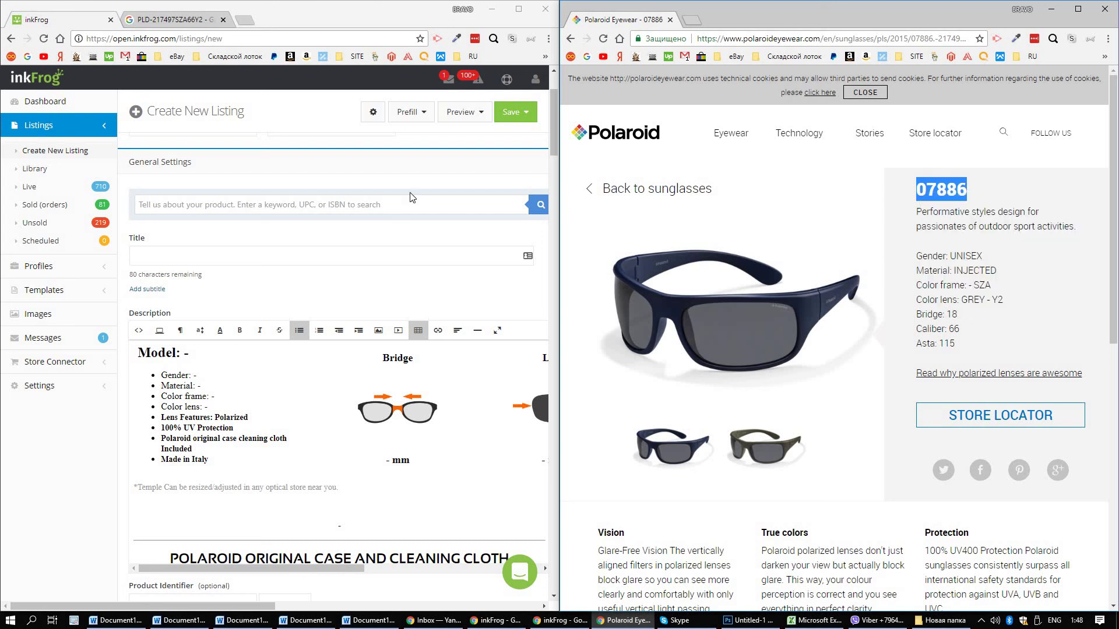
click(184, 355)
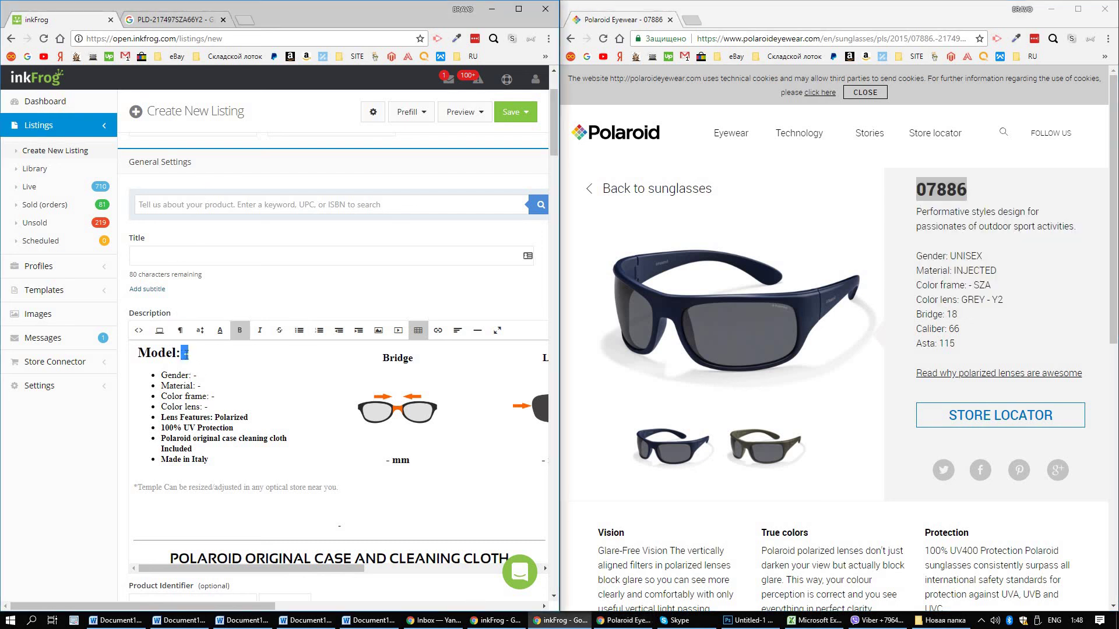
key(ctrl+v)
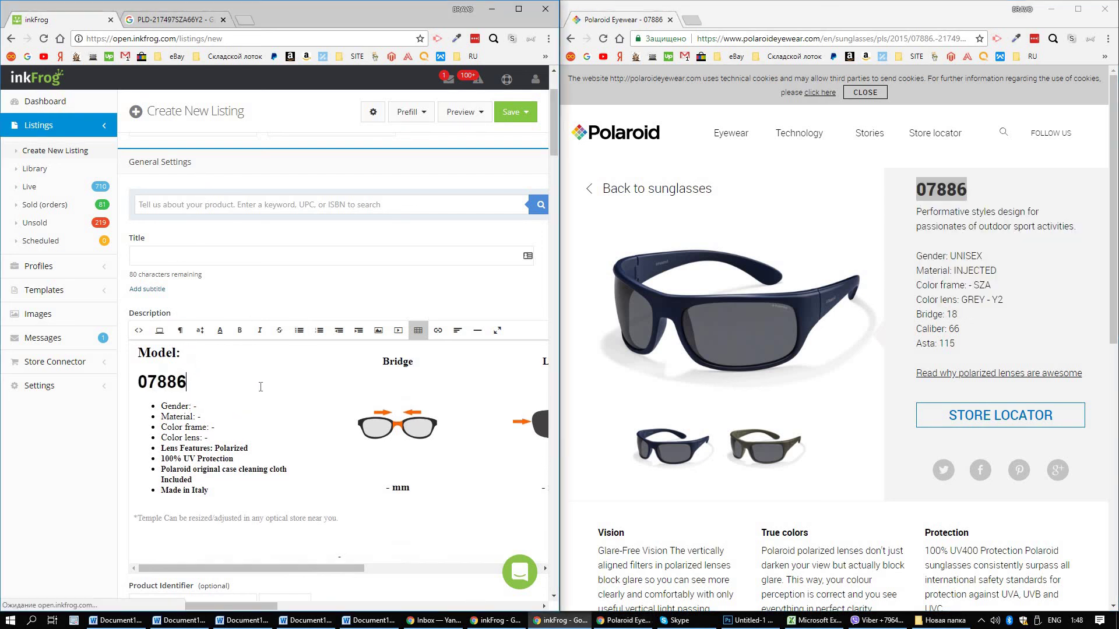
click(137, 381)
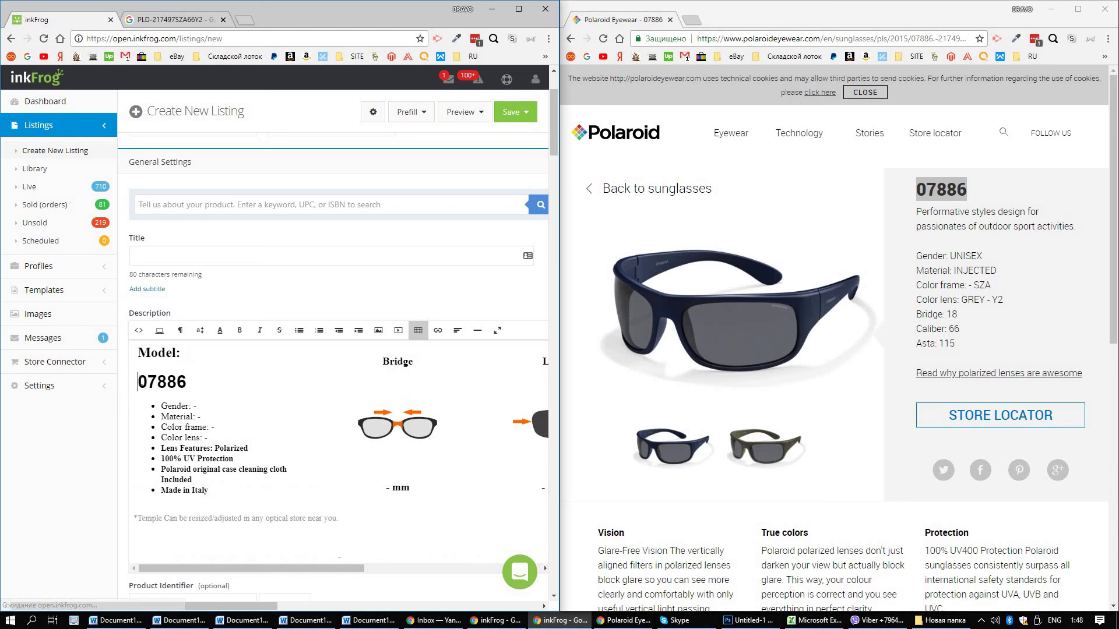
key(BackSpace)
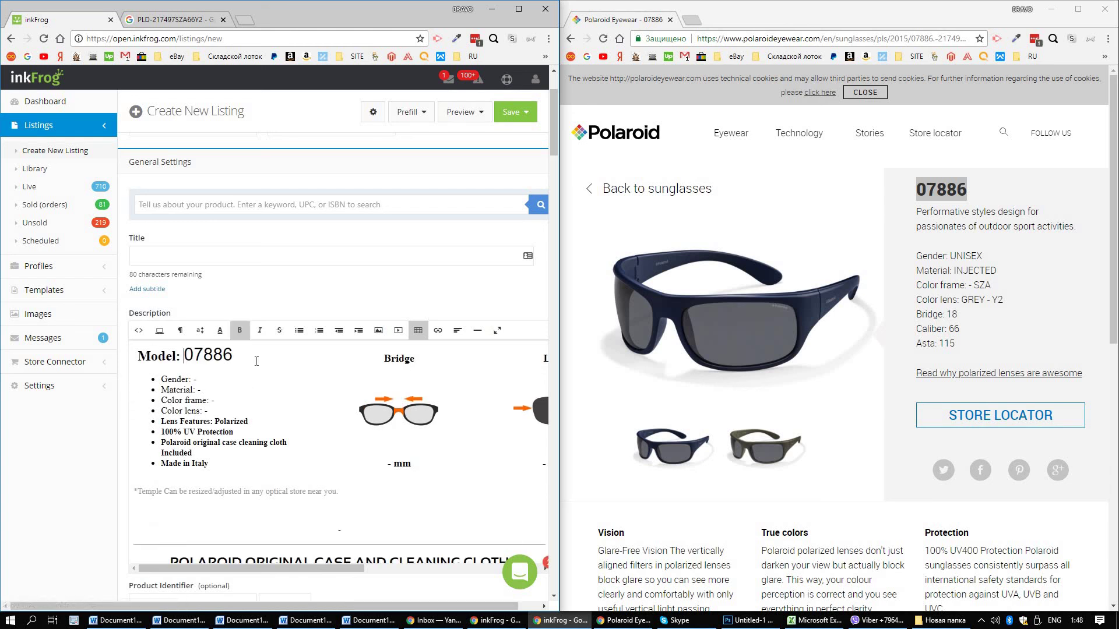
Make the model number 07886 in the description heading bold.
double_click(208, 354)
click(239, 331)
key(Right)
Replace the Gender, Material, Color frame and Color lens lines with UNISEX, INJECTED, SZA and GREY - Y2 details copied from the Polaroid page.
scroll(246, 325, down, 1)
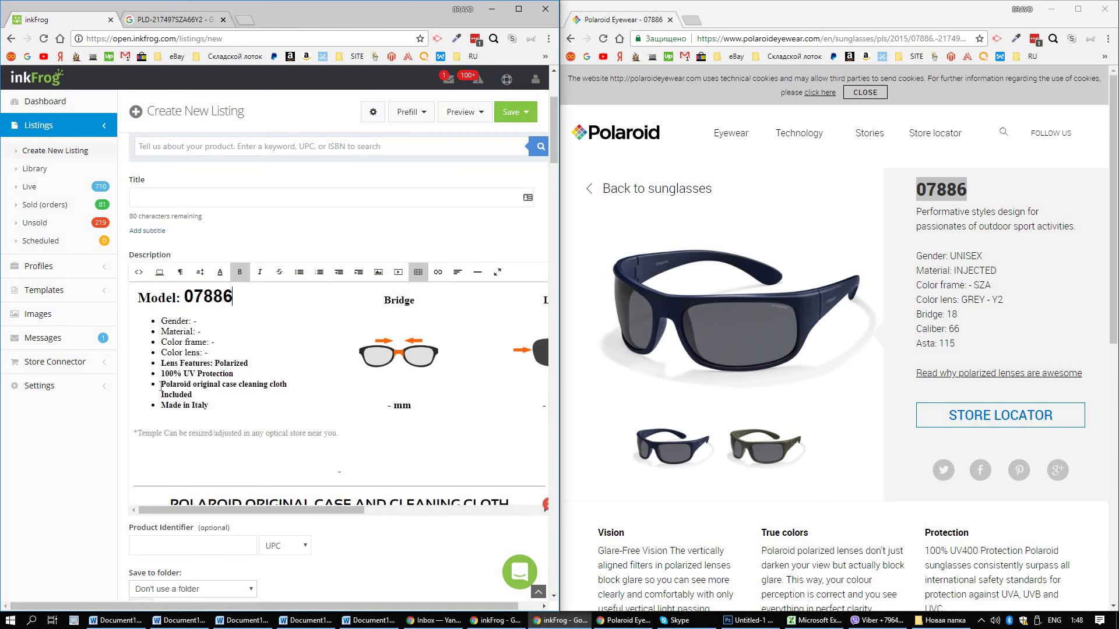
drag(208, 353, 160, 320)
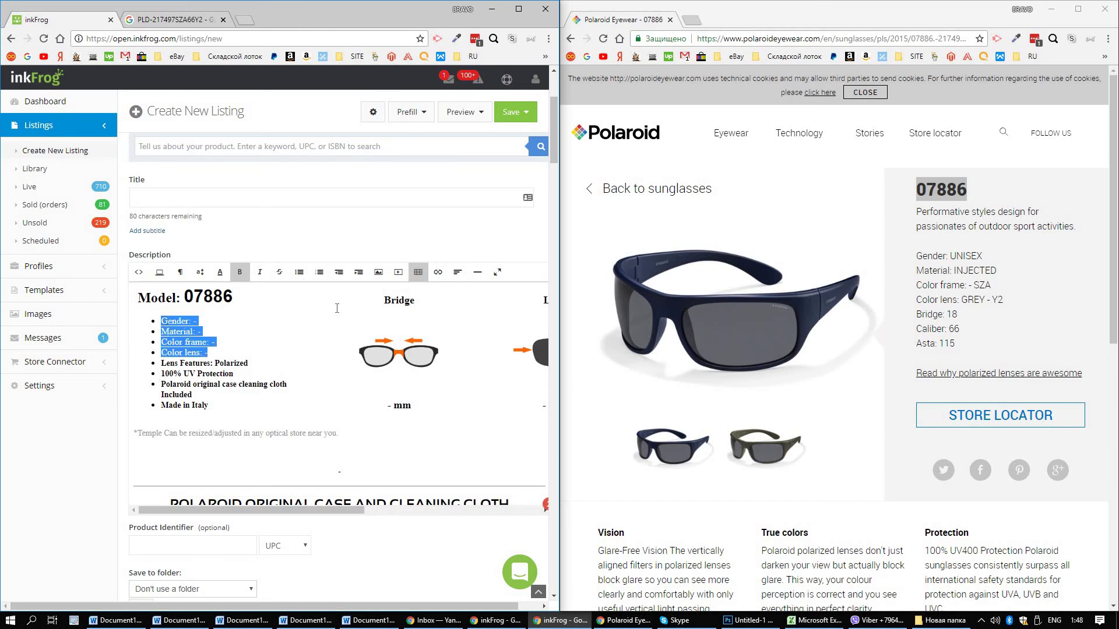
click(1018, 305)
drag(1002, 300, 917, 257)
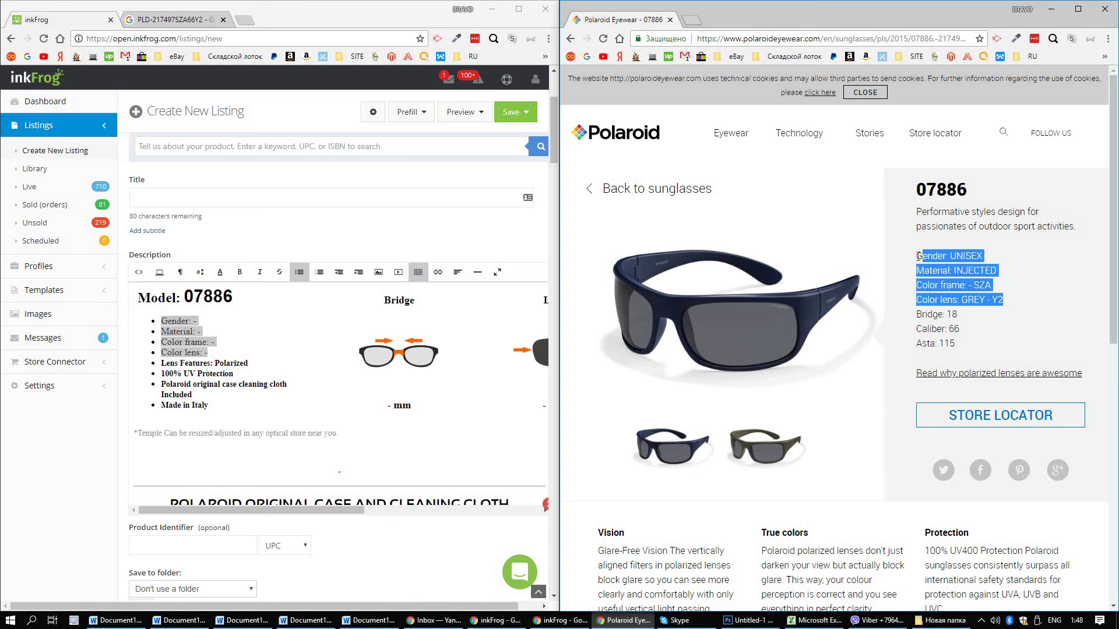
right_click(926, 261)
click(921, 268)
right_click(188, 340)
click(219, 376)
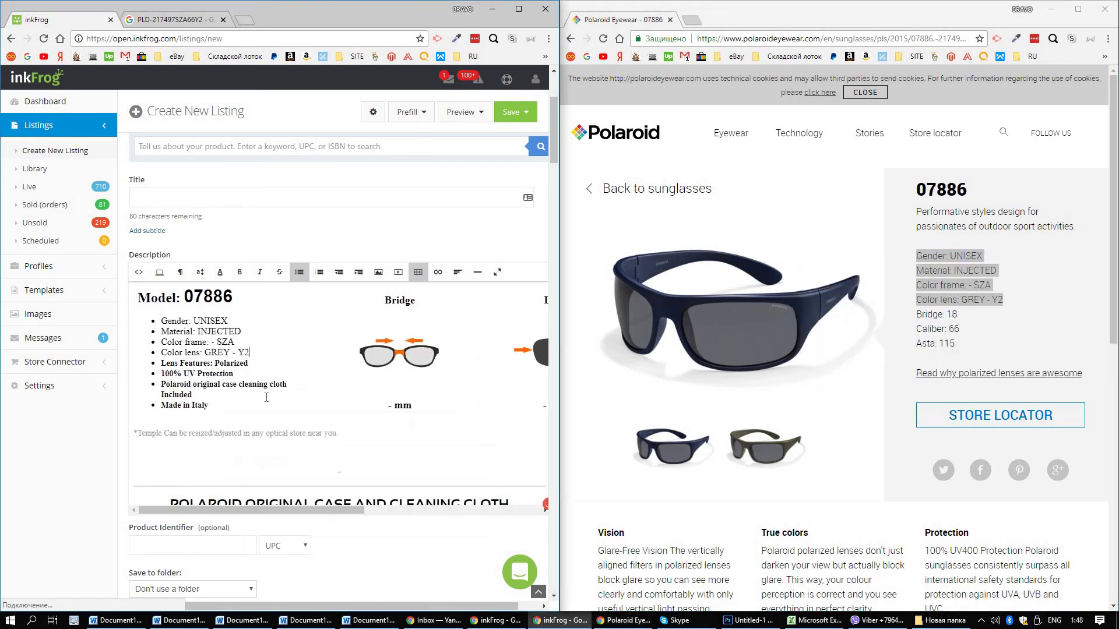
Fill in the description's sizes: Bridge 18 mm, Lens 66 mm and Temple 115 mm.
drag(170, 362, 193, 396)
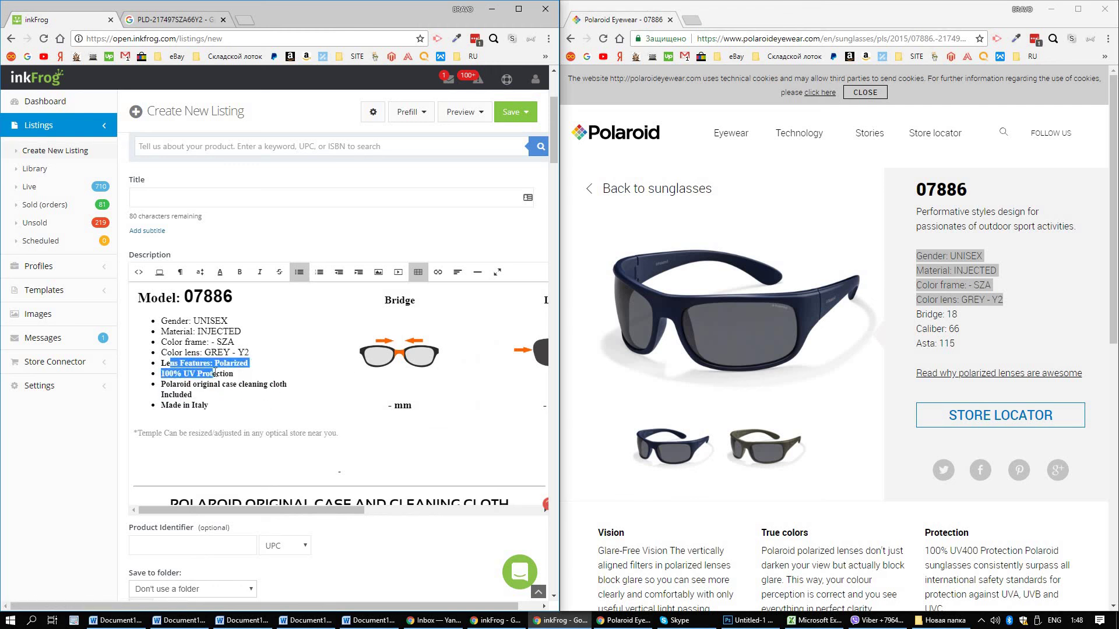
click(208, 405)
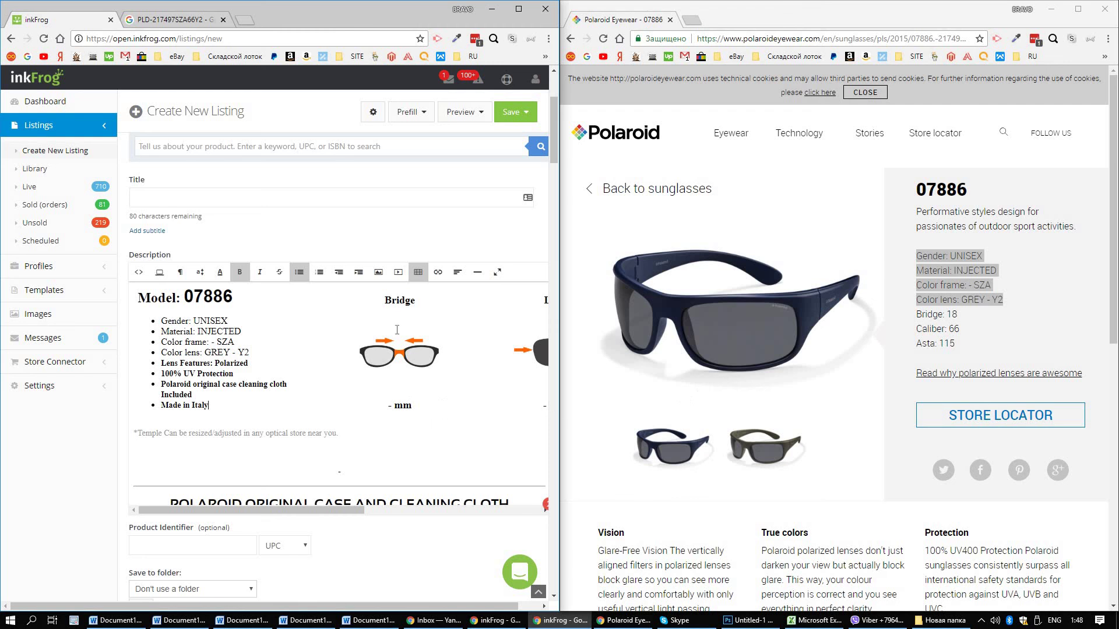
click(391, 405)
text(18)
drag(337, 511, 448, 514)
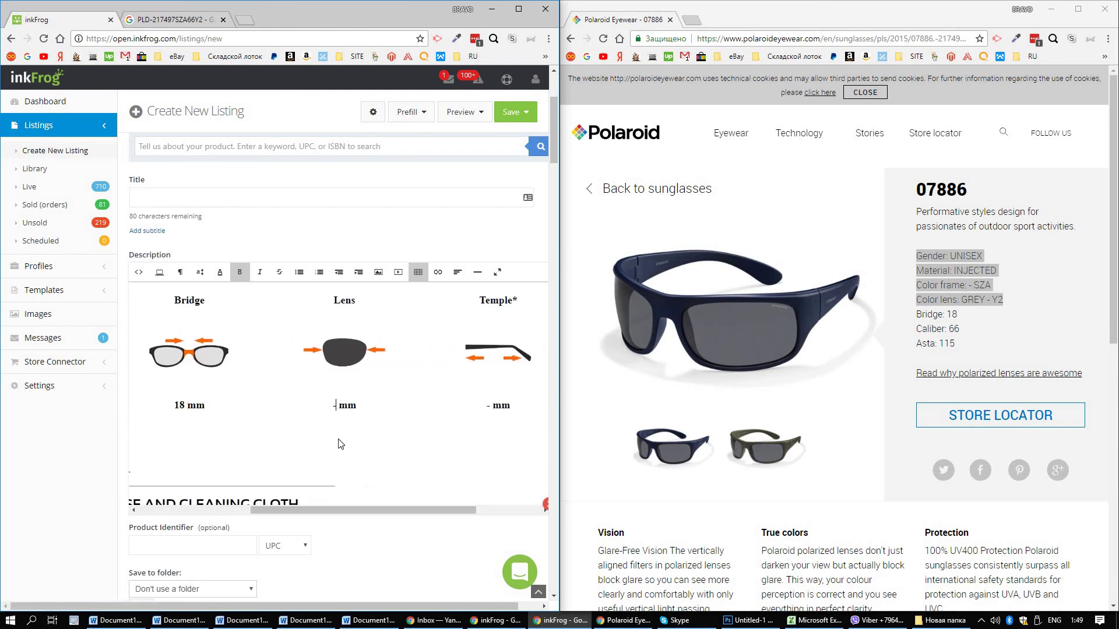
text(66)
double_click(488, 407)
text(115)
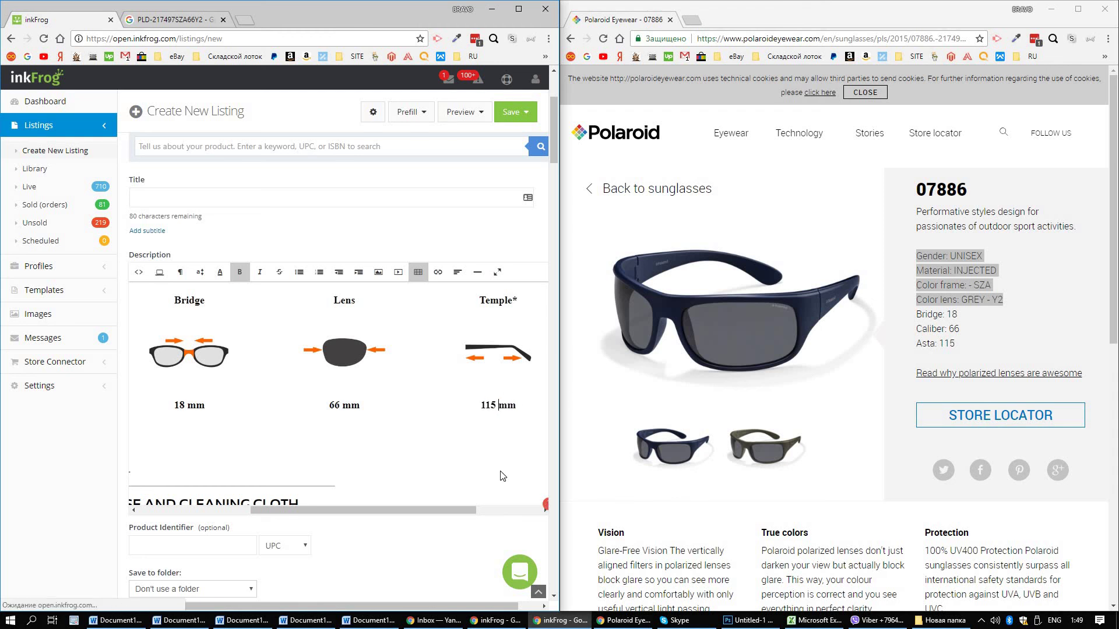
Enlarge the listing form window, review the filled-in description and select the placeholder dash above the case and cleaning cloth heading.
drag(375, 510, 309, 511)
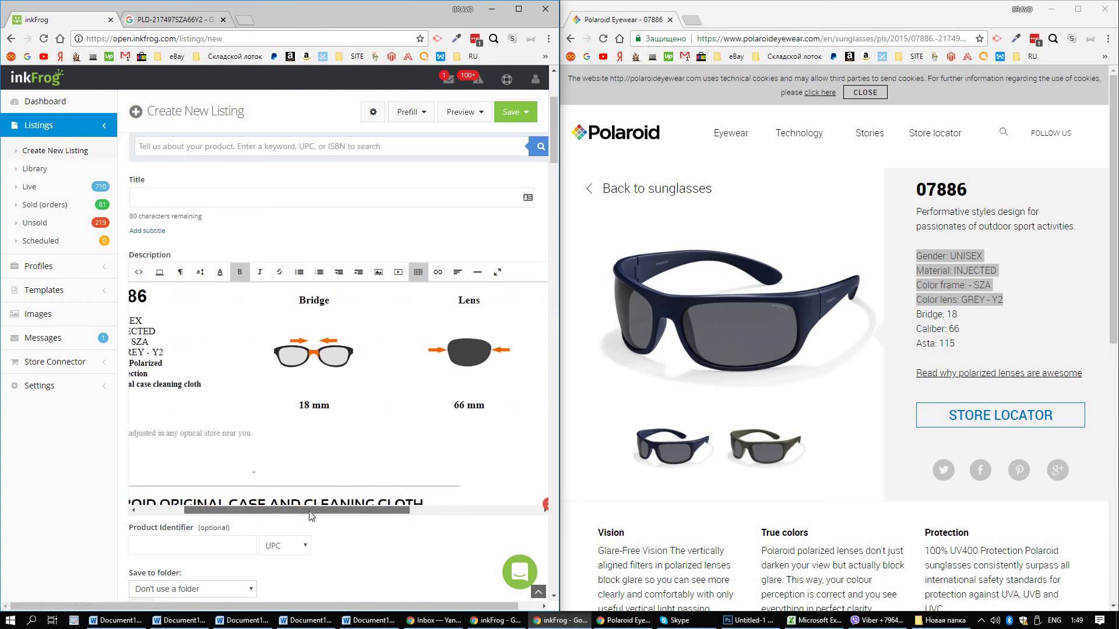
click(516, 12)
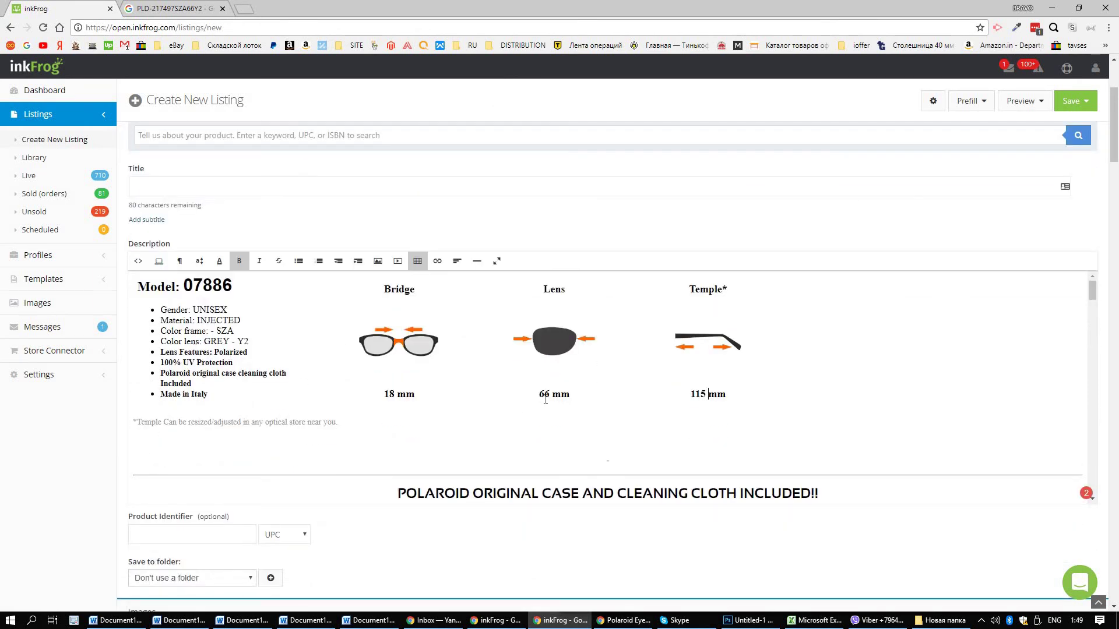
scroll(721, 328, down, 4)
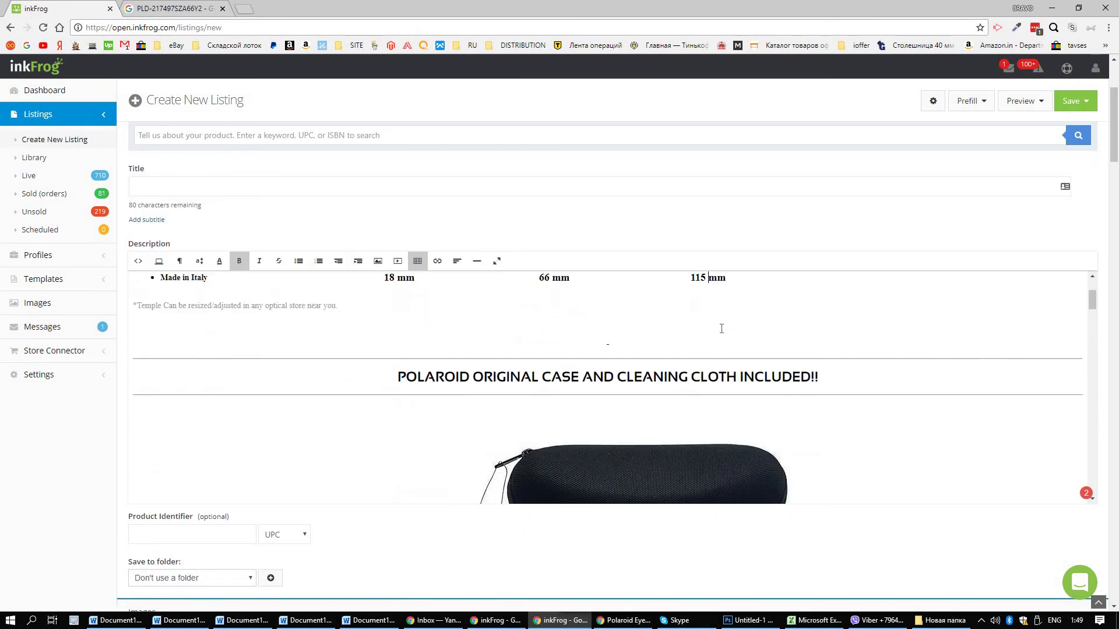
scroll(603, 343, up, 2)
click(611, 345)
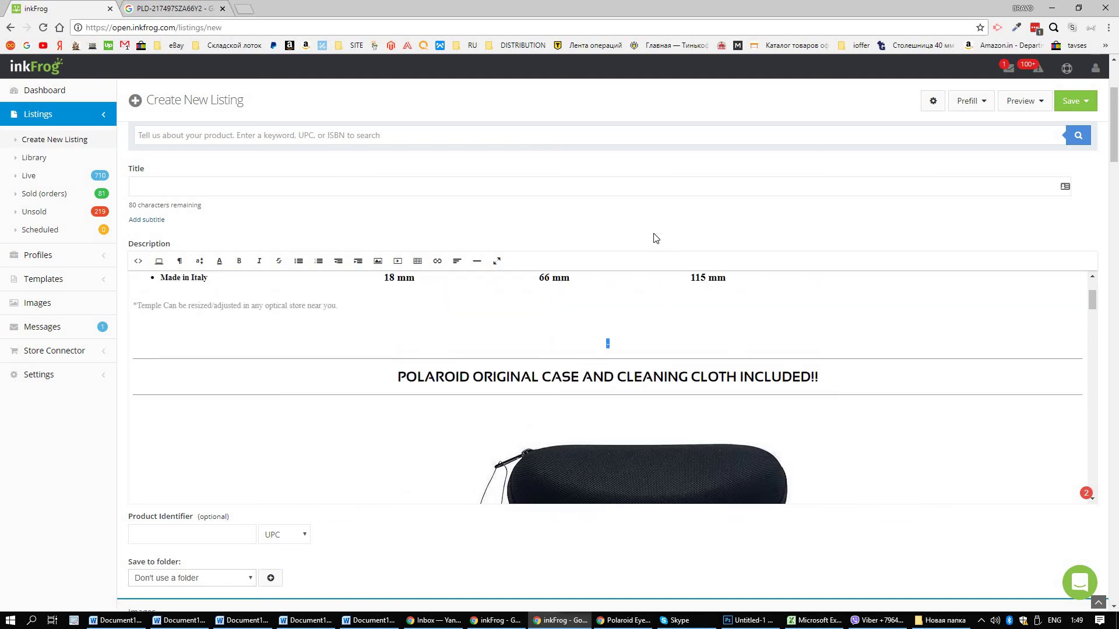
Upload the five glasses pictures from the folder Новая папка into My Images and add them to the listing.
scroll(358, 546, down, 3)
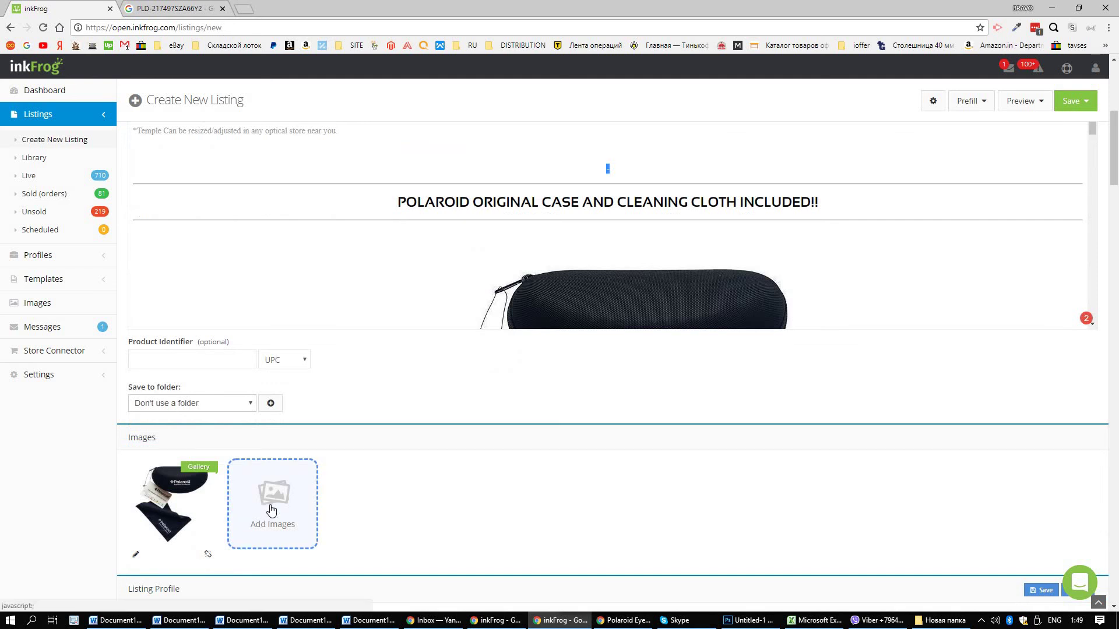
click(271, 511)
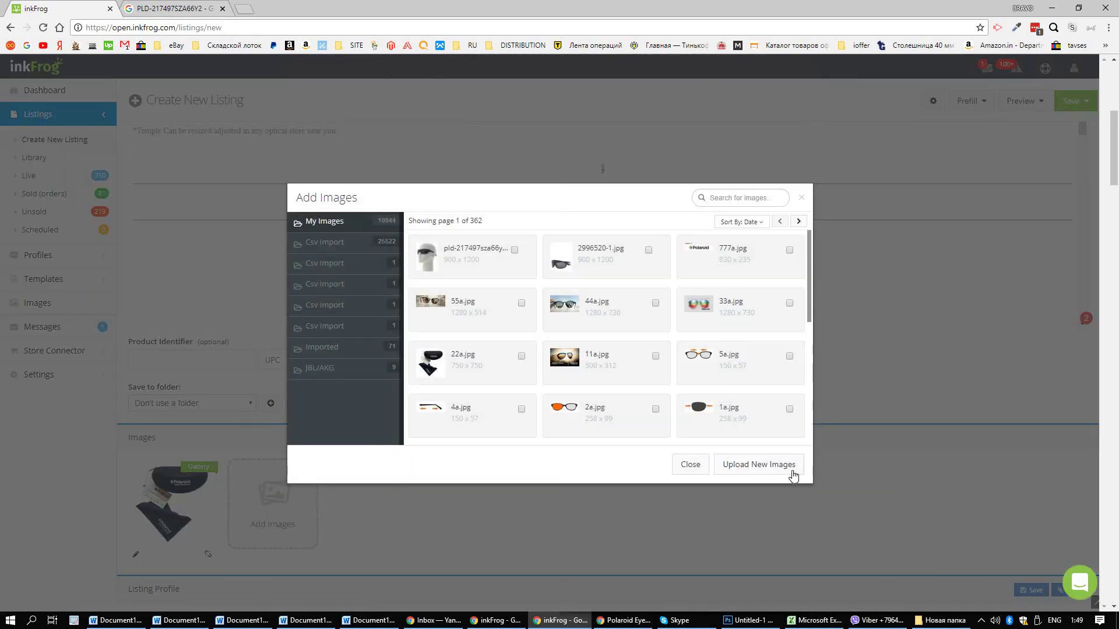
click(941, 620)
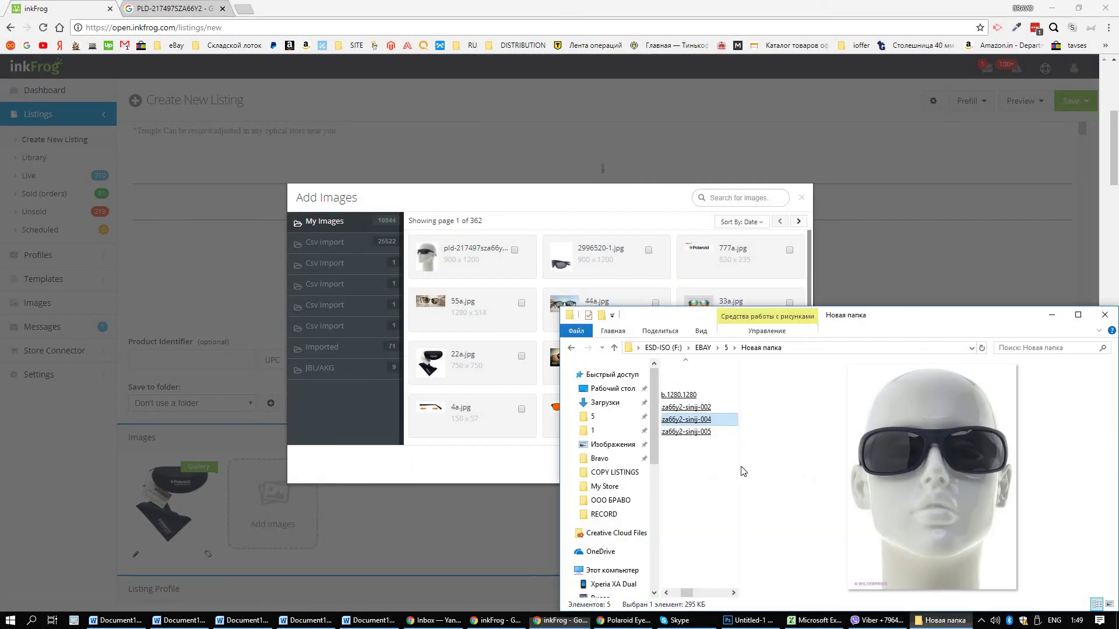
click(456, 466)
click(763, 466)
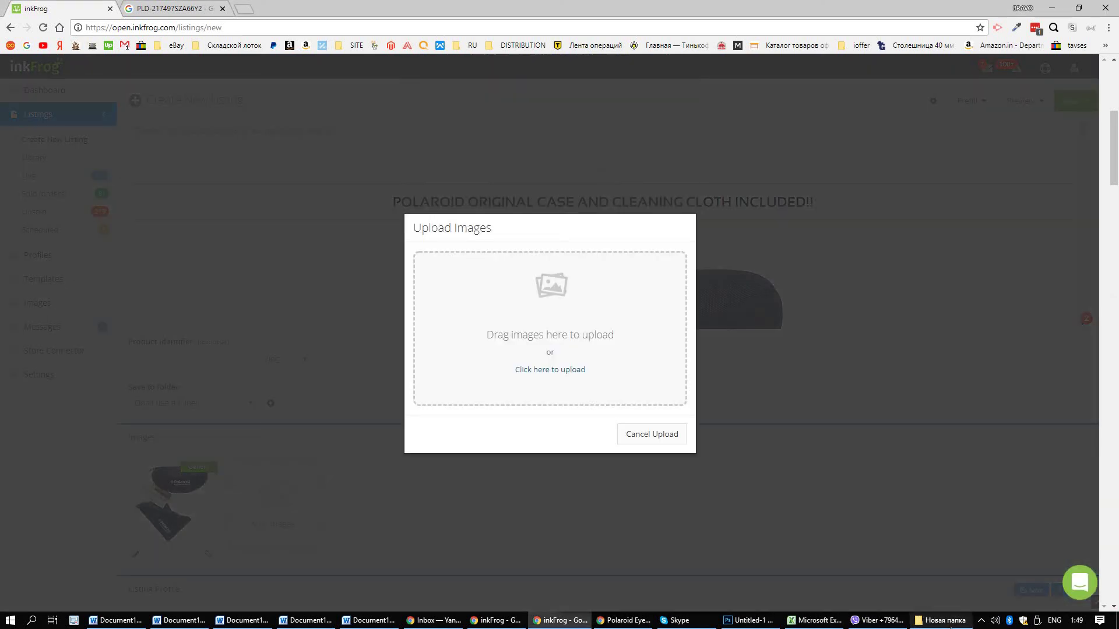
click(941, 621)
drag(676, 472, 685, 400)
drag(532, 361, 530, 362)
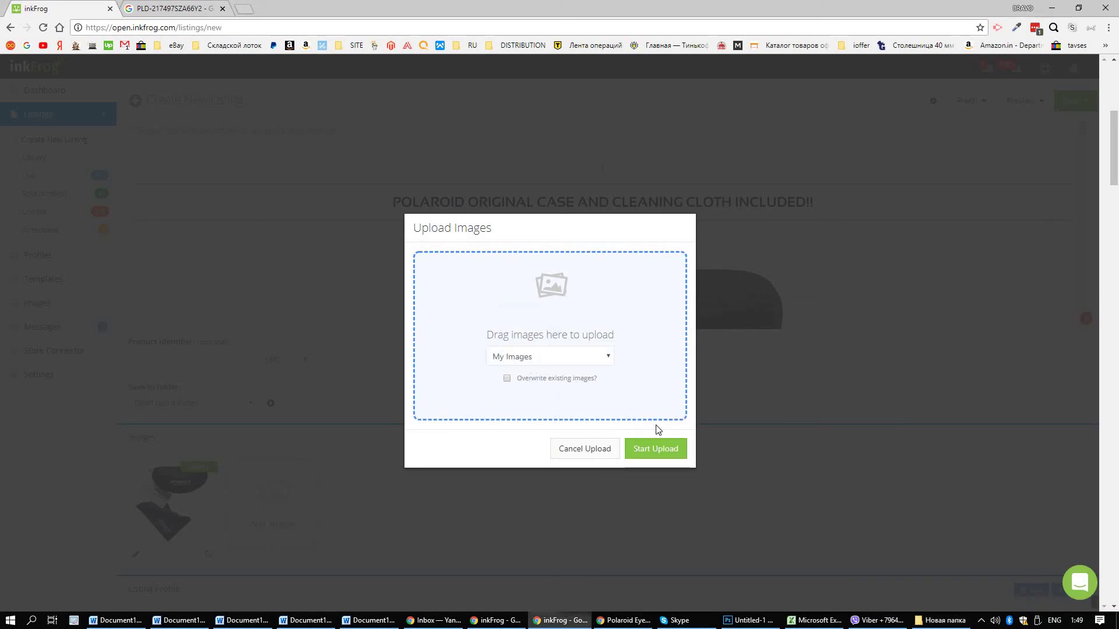
click(668, 448)
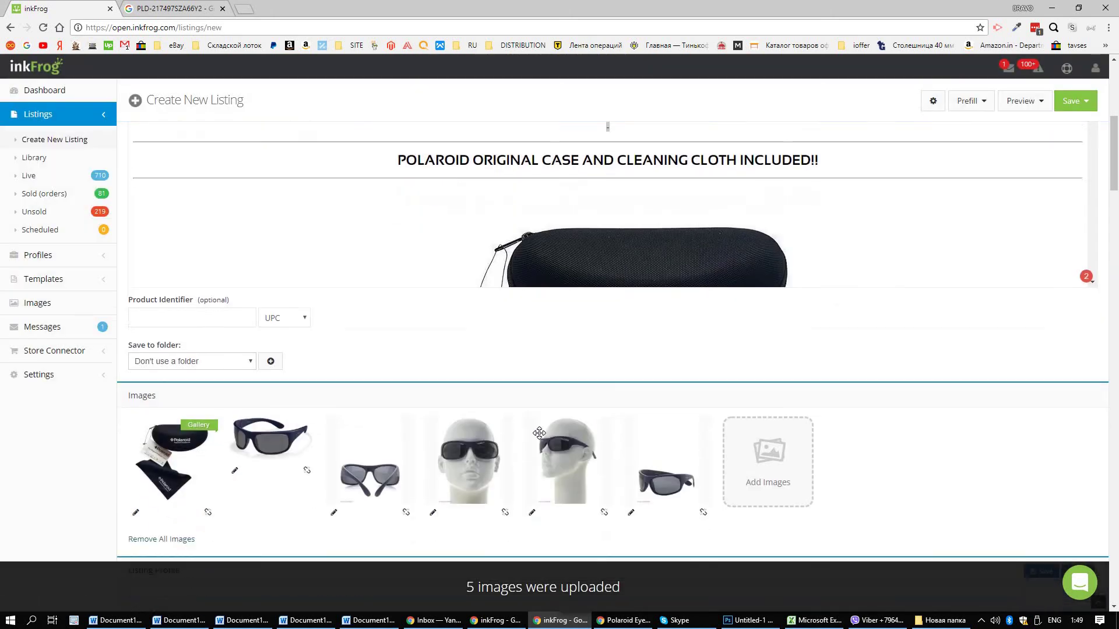
Preview the Polaroid case and cloth picture and move it to the last place among the listing images.
scroll(563, 430, down, 1)
click(159, 438)
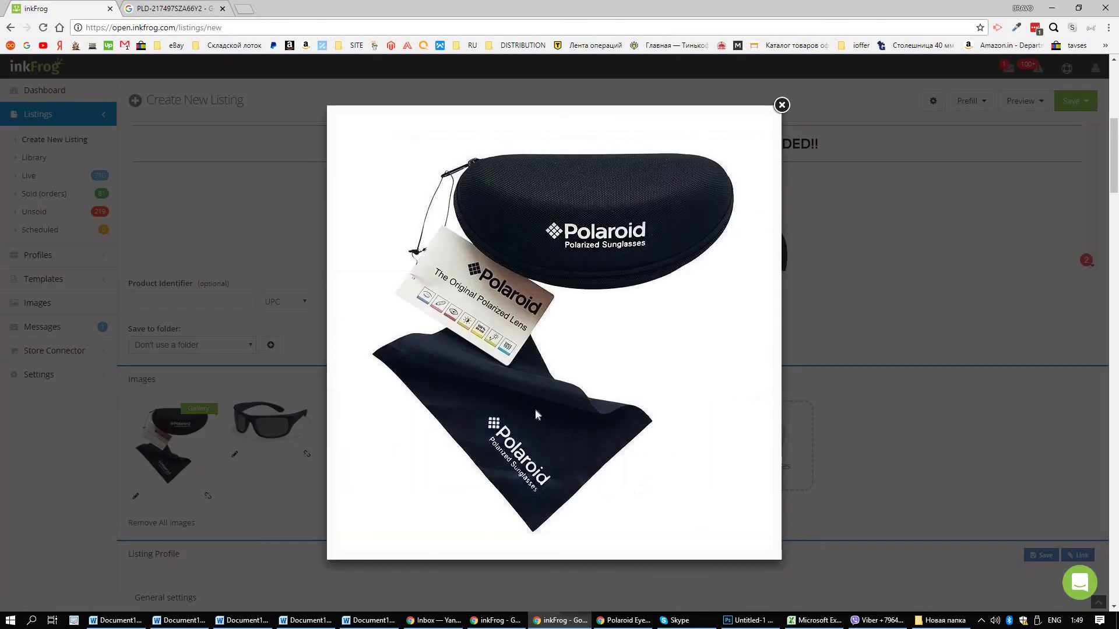
click(849, 403)
drag(153, 449, 646, 444)
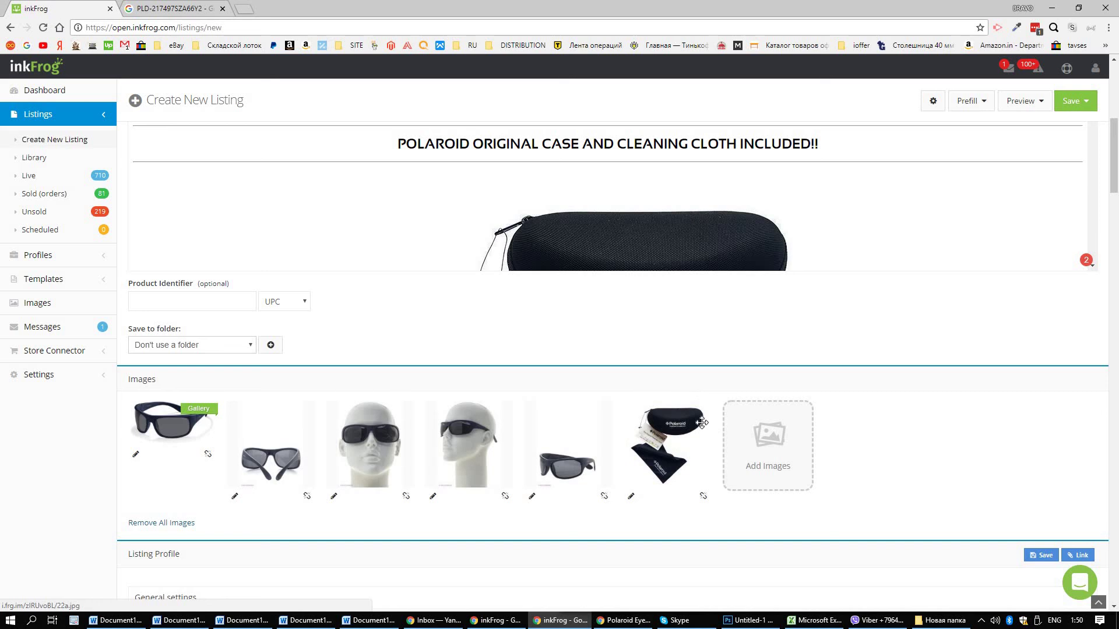
Preview the angled front picture and the rear view picture of the glasses at full size, and close each preview.
scroll(635, 203, down, 3)
scroll(635, 204, up, 3)
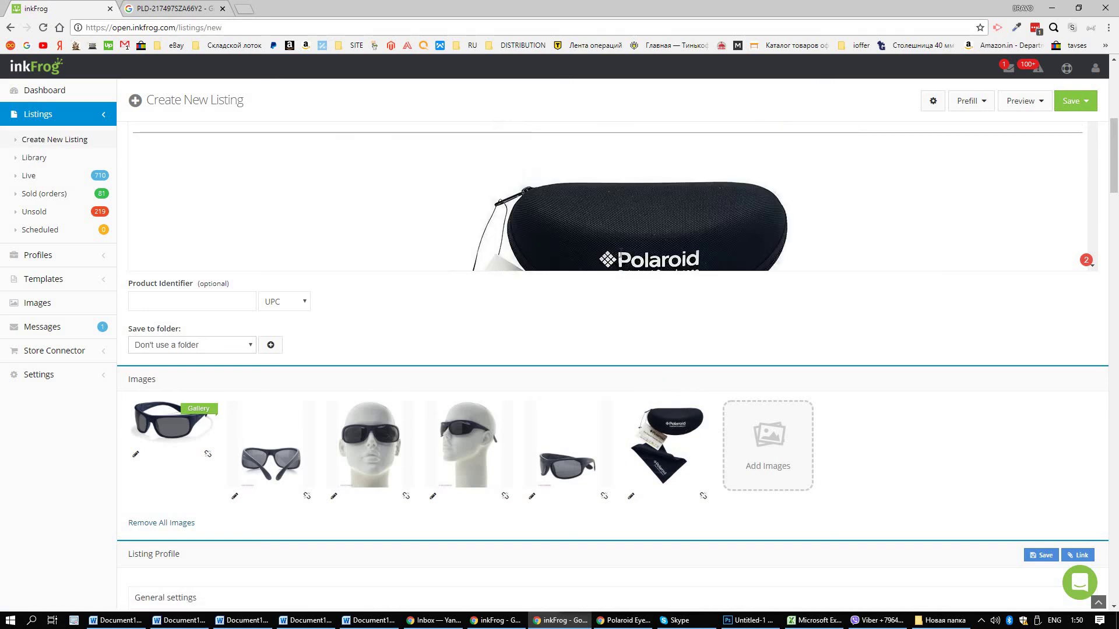
click(222, 498)
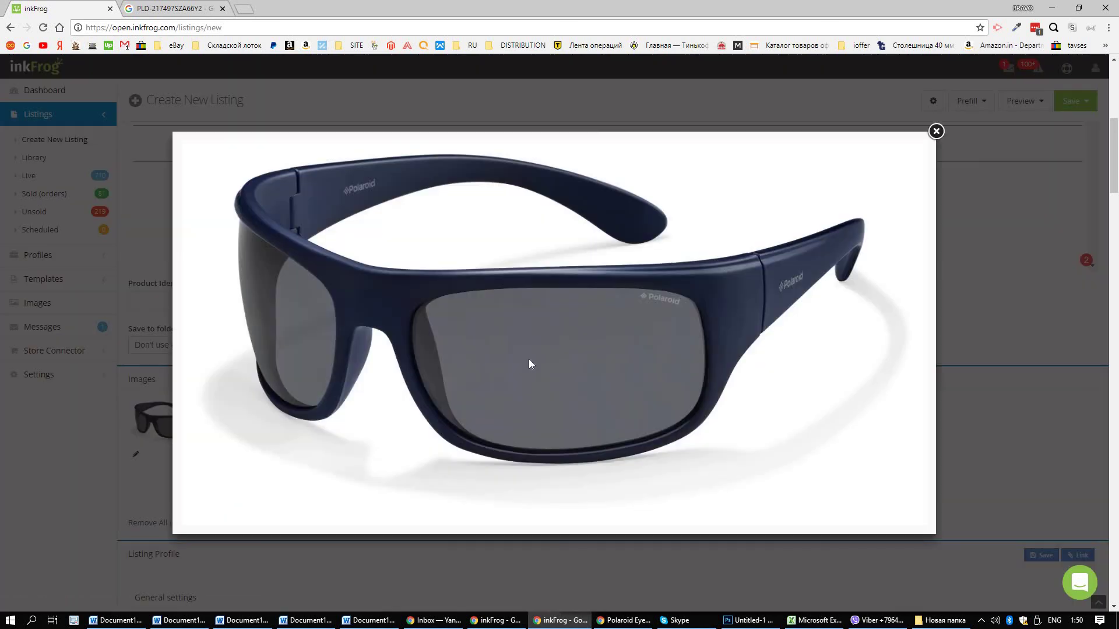
click(1002, 364)
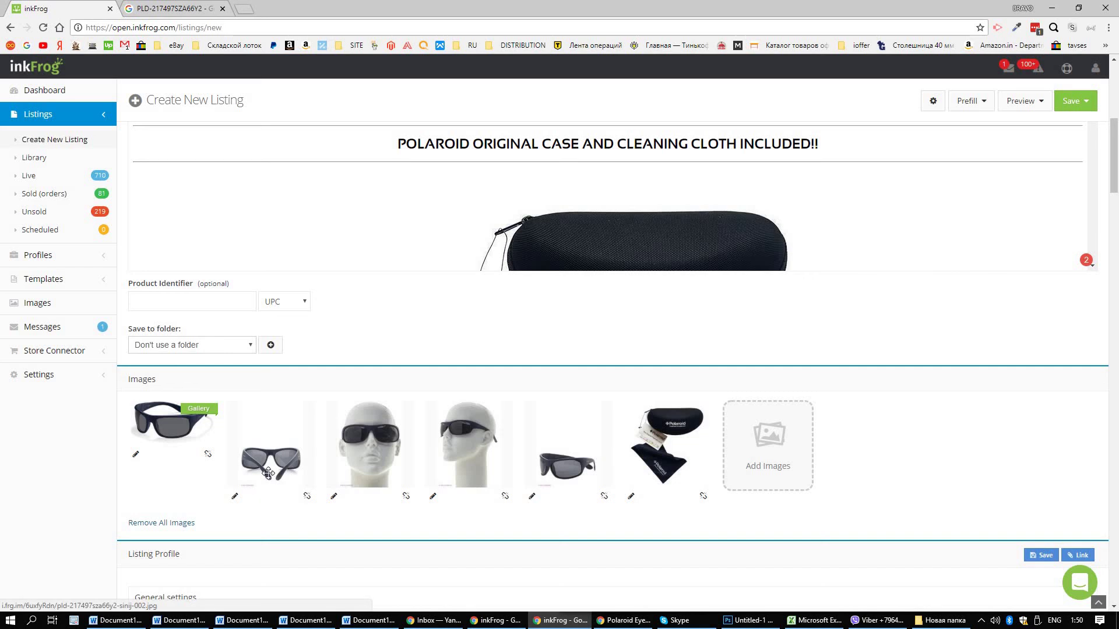
click(295, 476)
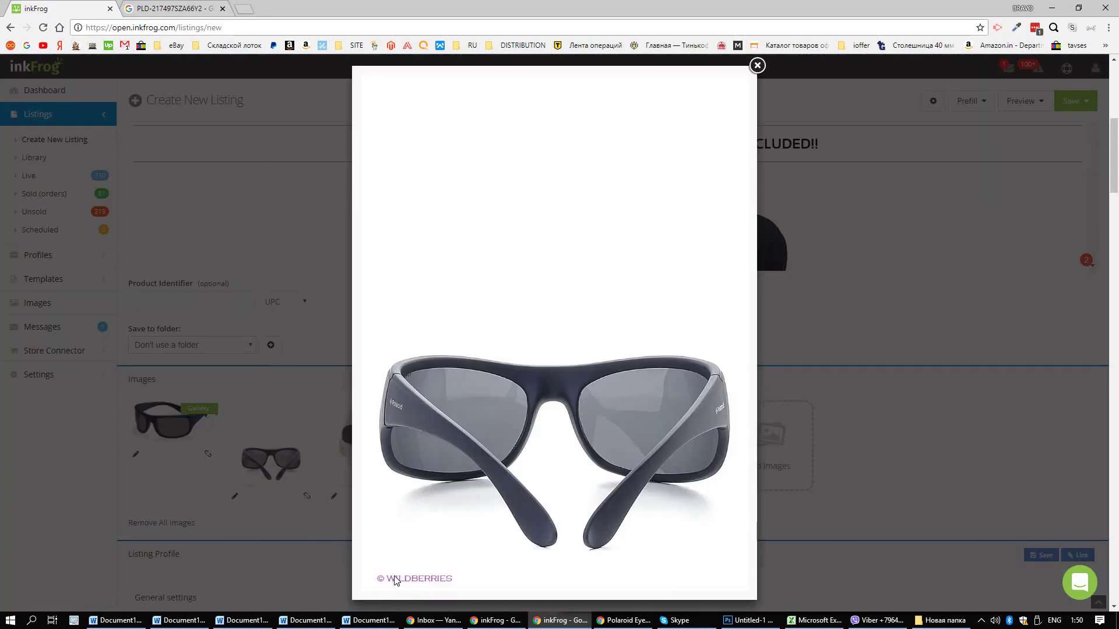
click(910, 564)
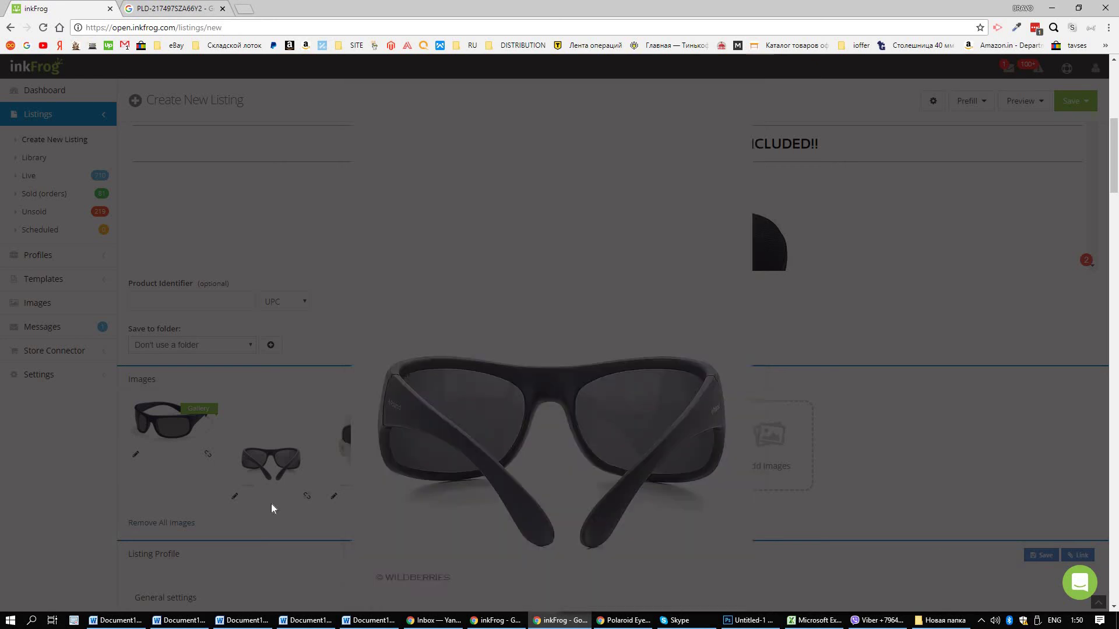
Crop the rear view picture of the glasses to 900 × 565, cutting off the empty area above and the watermark, and save it.
click(235, 496)
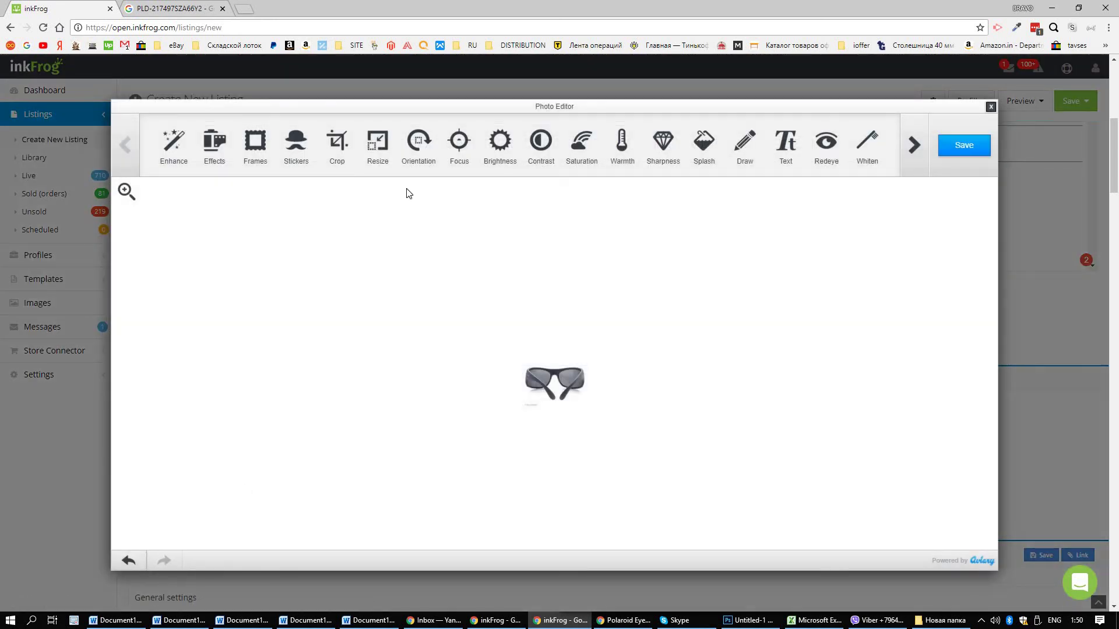
click(337, 143)
drag(683, 203, 732, 367)
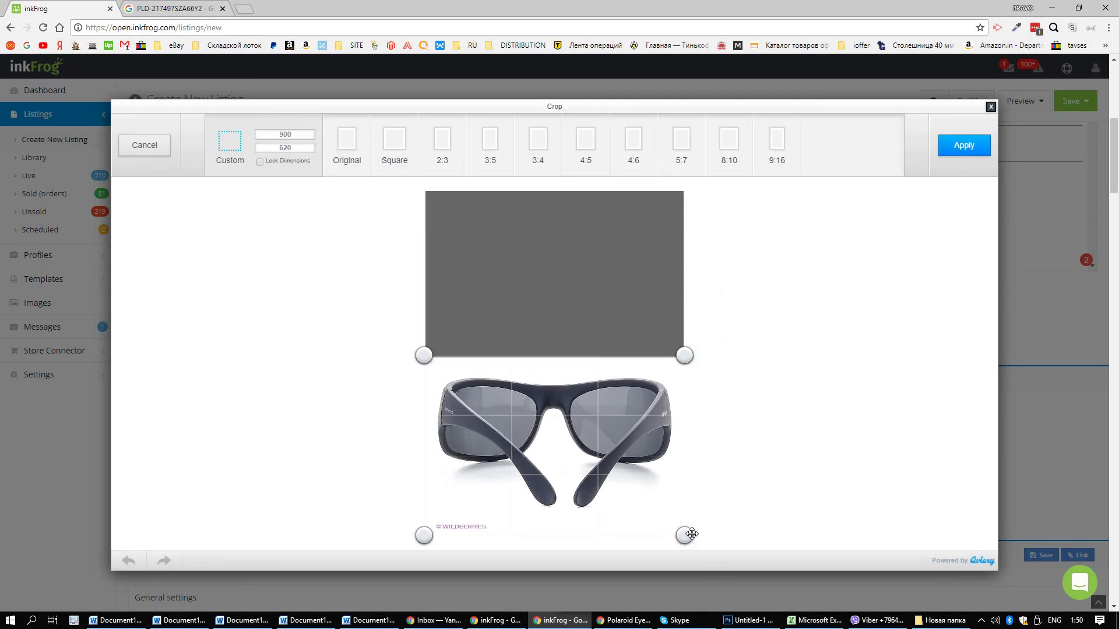
drag(682, 533, 687, 518)
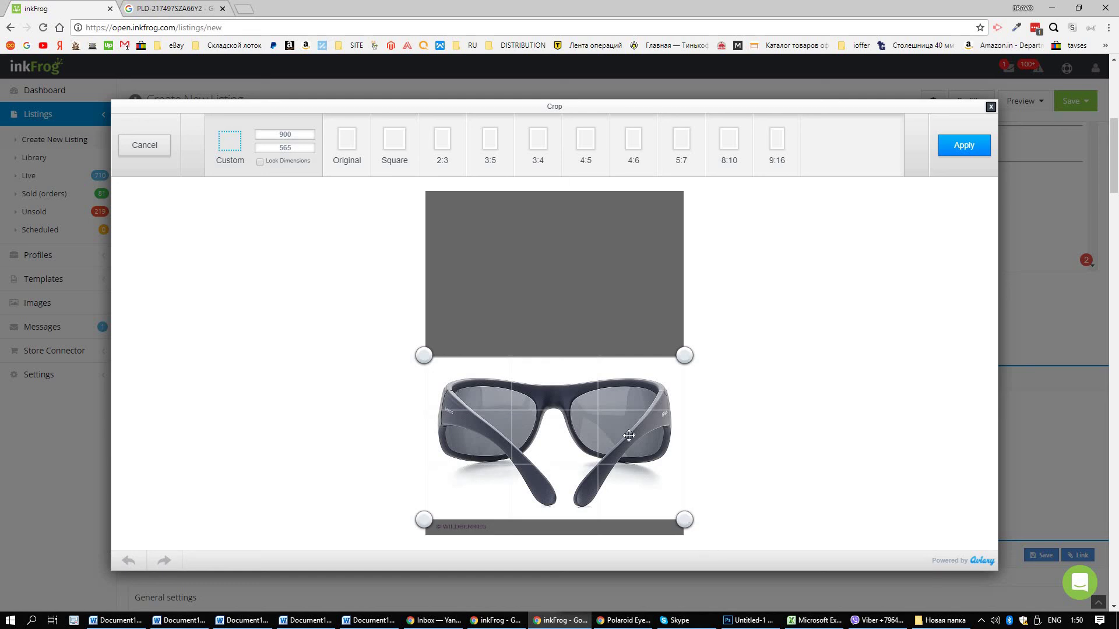
click(969, 149)
click(971, 149)
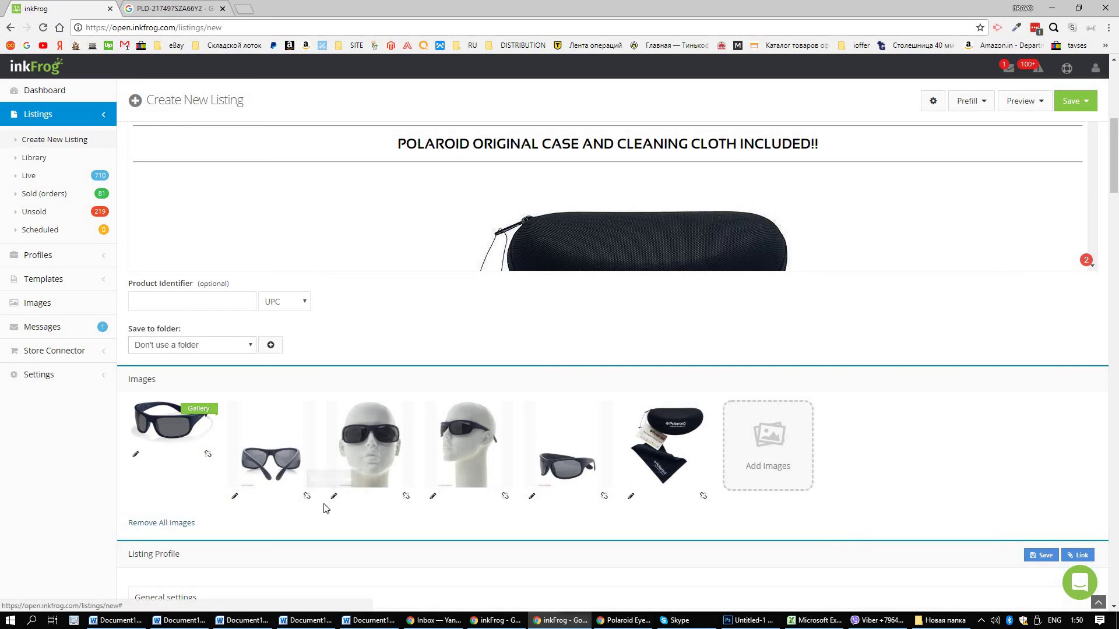
Crop the picture of the glasses on the front-facing mannequin head to exclude the watermark, and save it.
click(334, 496)
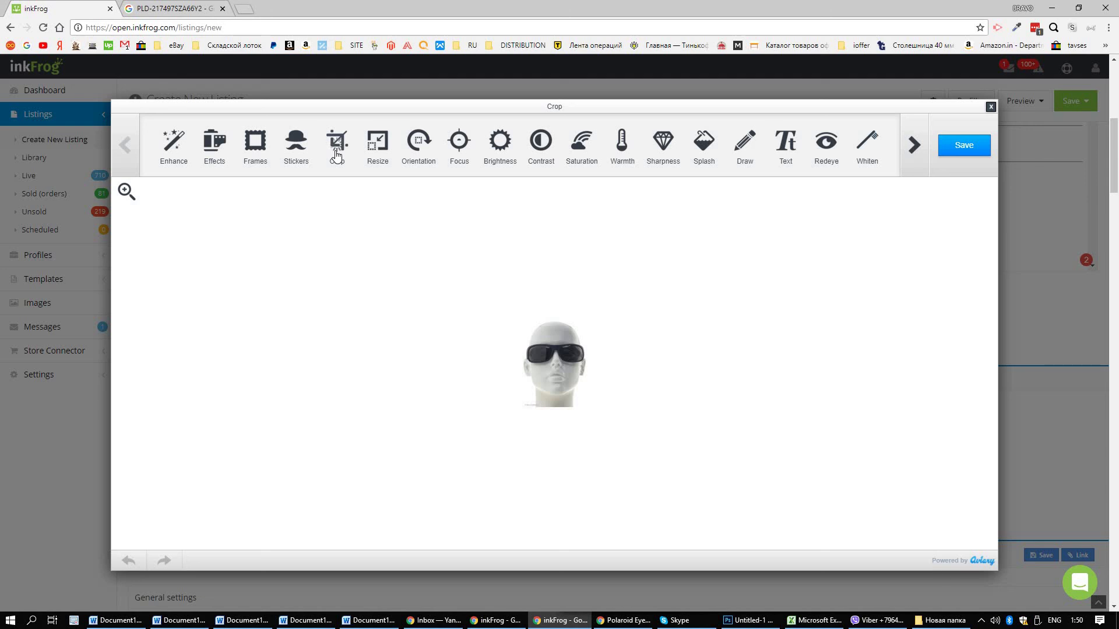
click(336, 154)
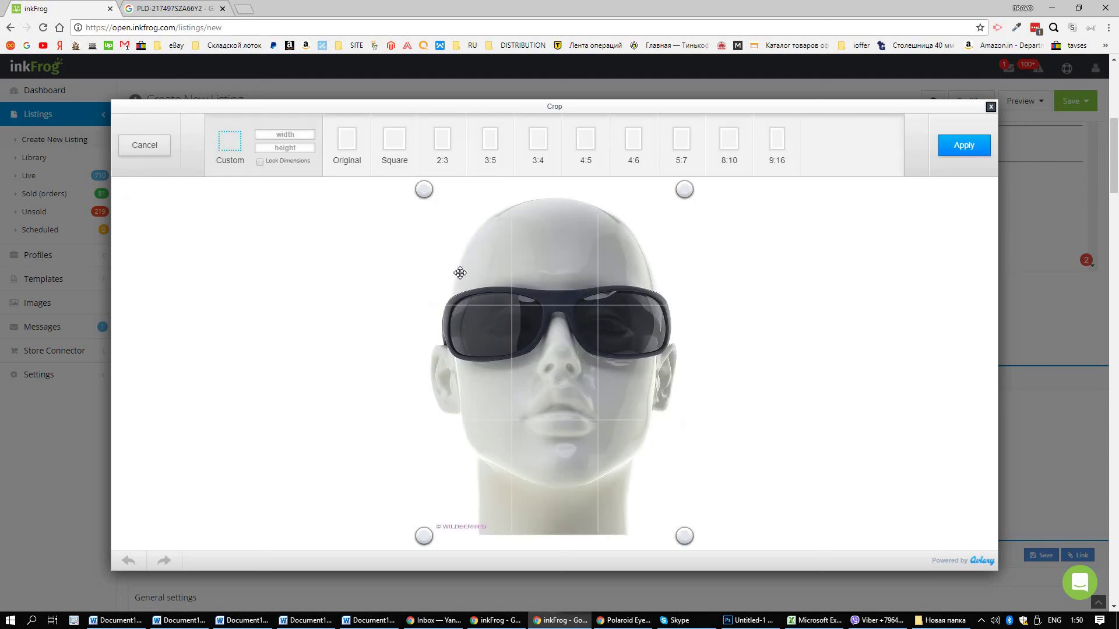
click(393, 147)
mouse_move(537, 333)
mouse_down()
mouse_move(532, 305)
mouse_move(537, 329)
mouse_up()
click(223, 143)
drag(684, 535, 687, 507)
click(968, 153)
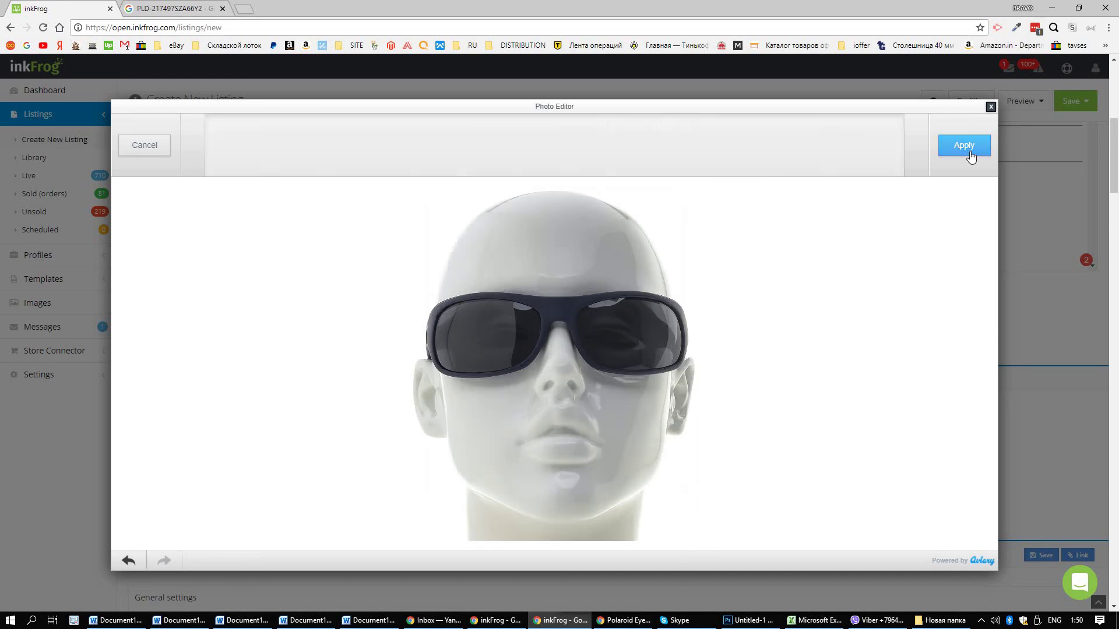
click(969, 152)
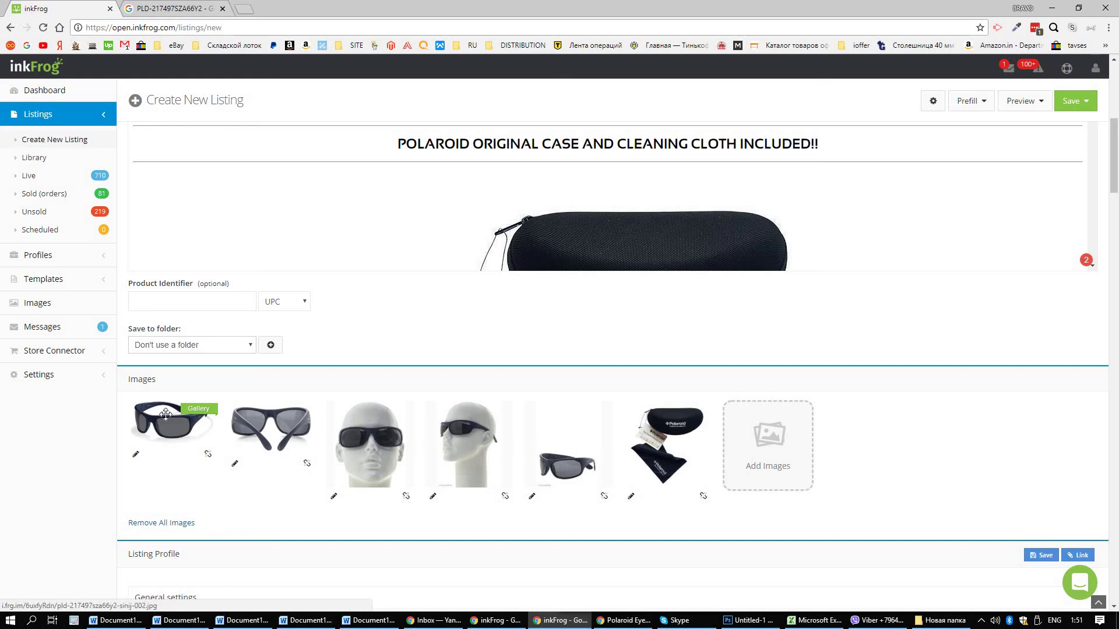
Reorder the listing images: side-facing mannequin second, angled glasses third, front-facing mannequin fourth and rear view fifth.
drag(322, 449, 268, 452)
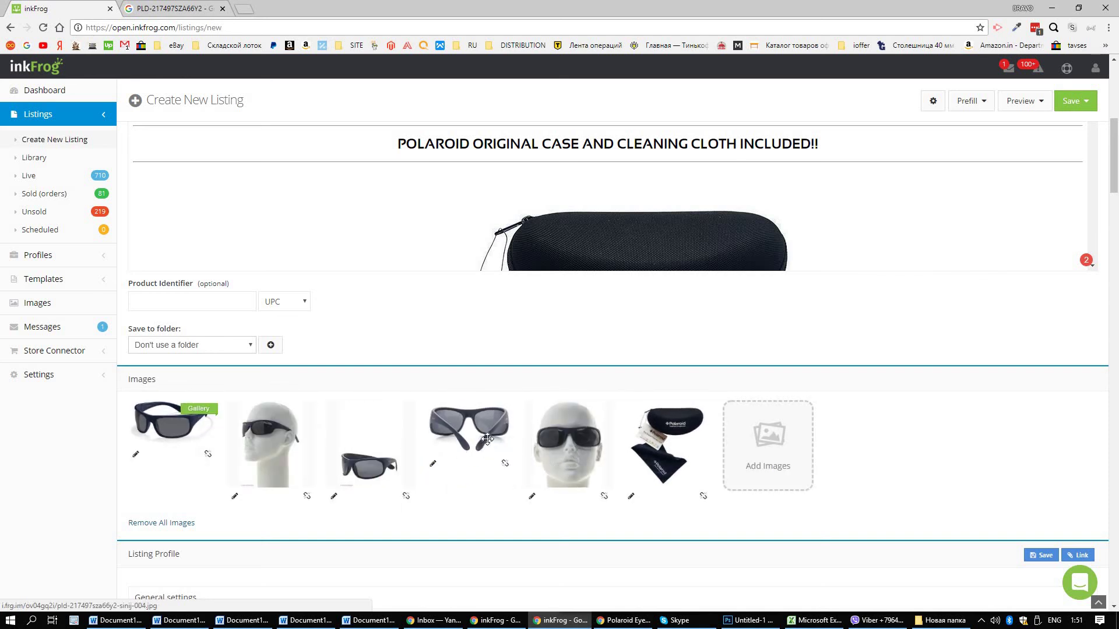
drag(546, 446, 583, 436)
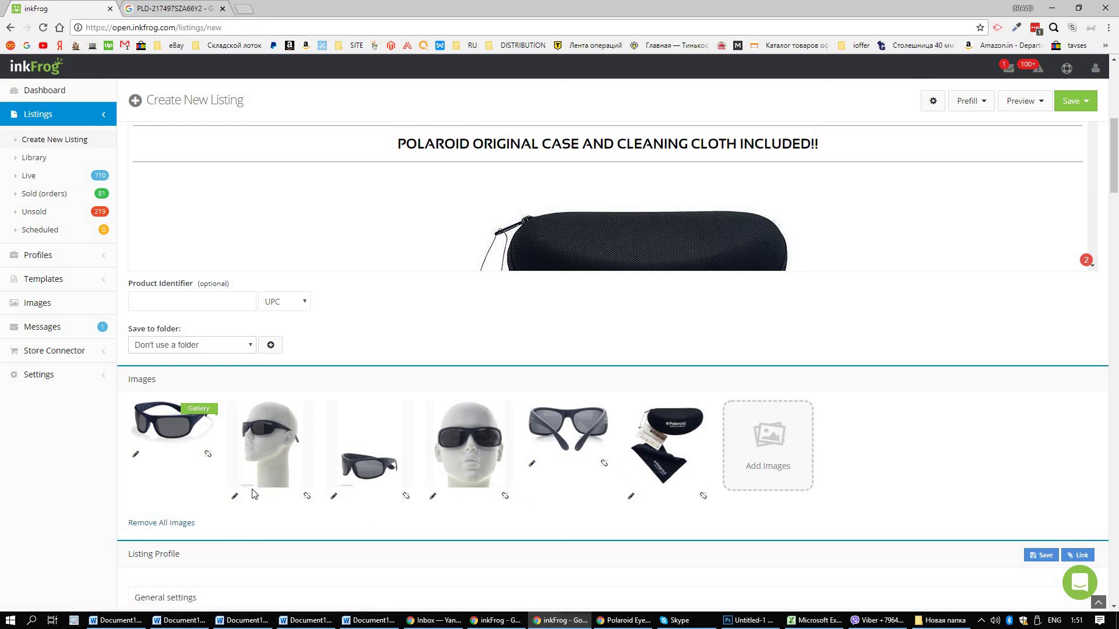
Crop the side-facing mannequin picture to 900 × 891, cutting off the lower neck and the watermark, and save it.
click(234, 496)
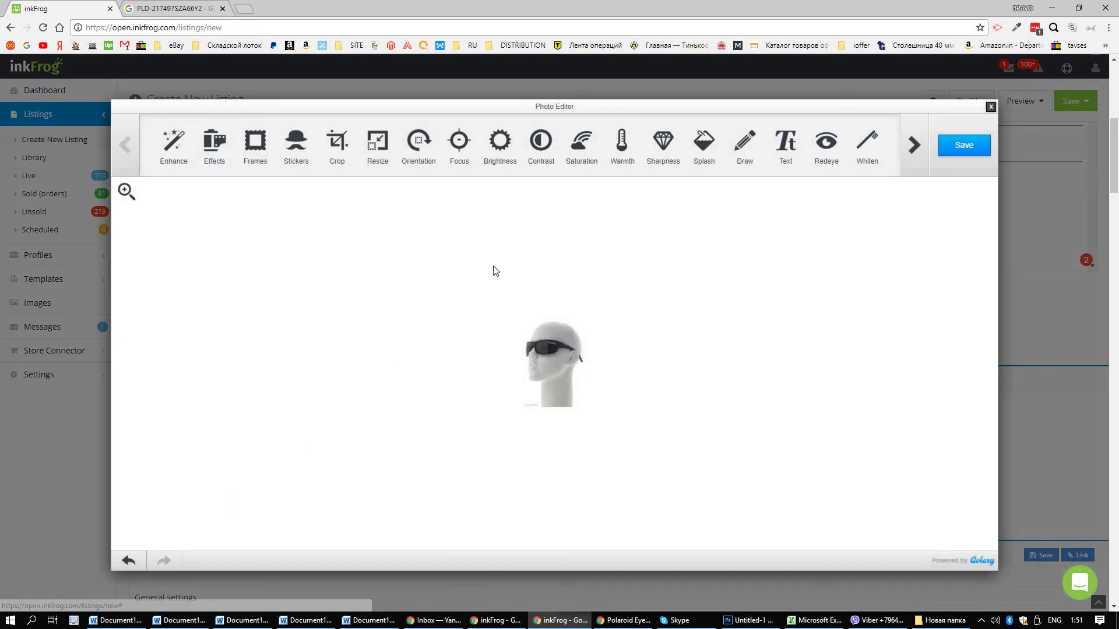
click(341, 150)
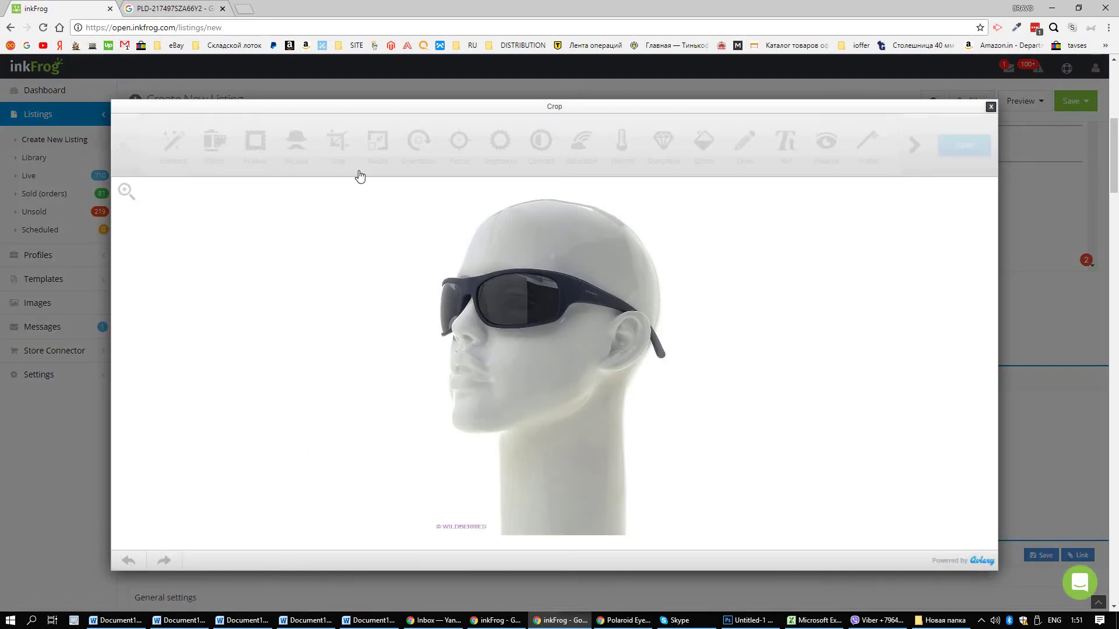
drag(684, 536, 711, 420)
click(964, 145)
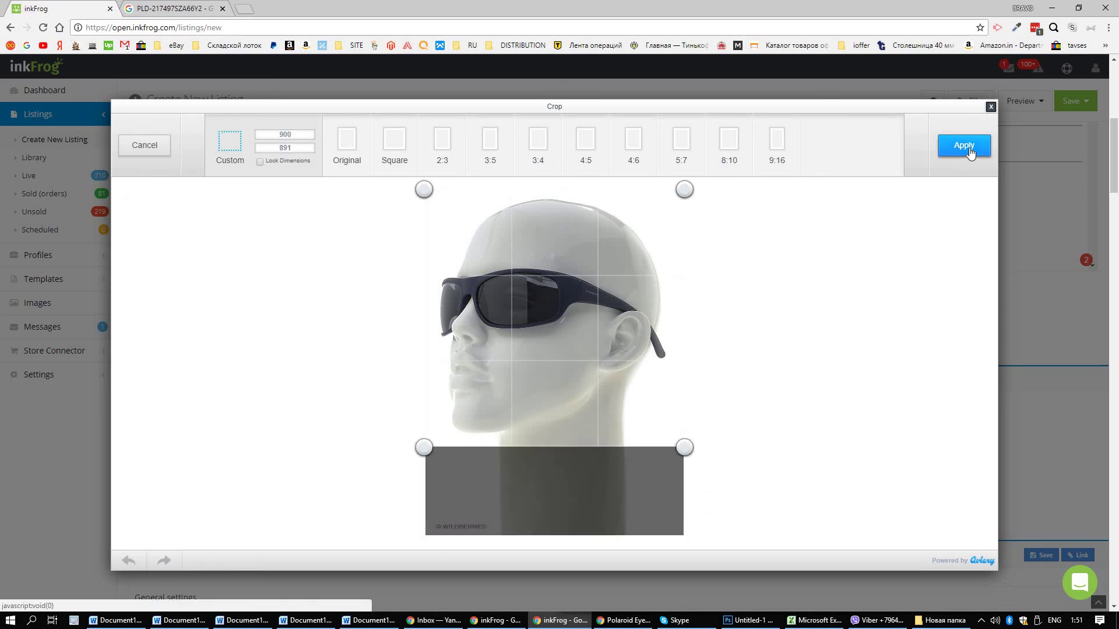
click(970, 152)
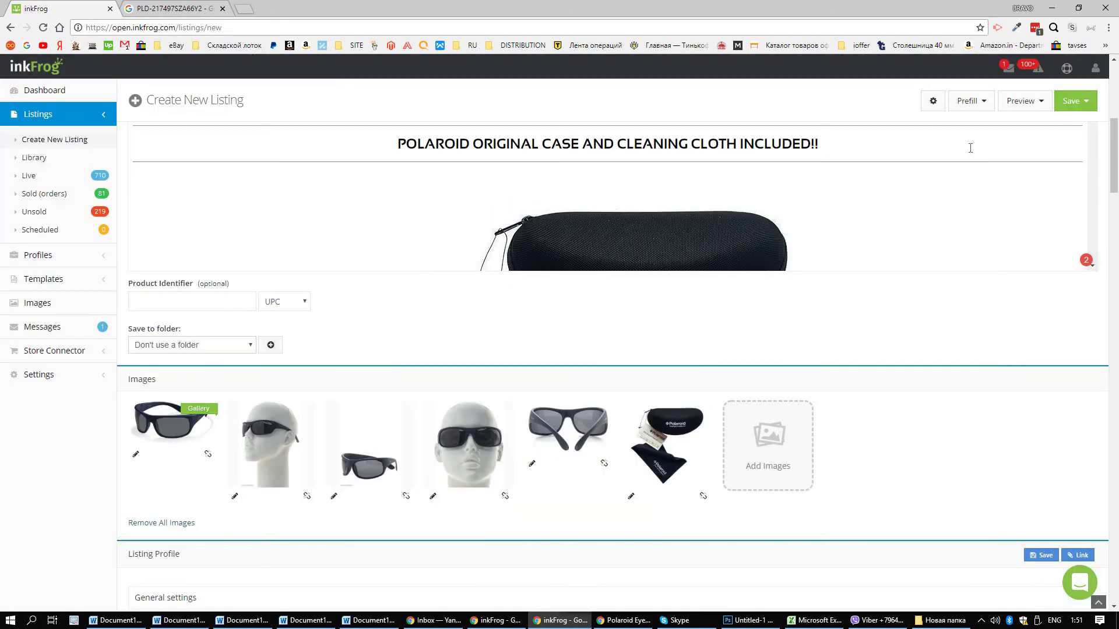
Crop the angled glasses picture to remove the watermark and the empty area above the frame, and save it.
click(334, 497)
click(342, 152)
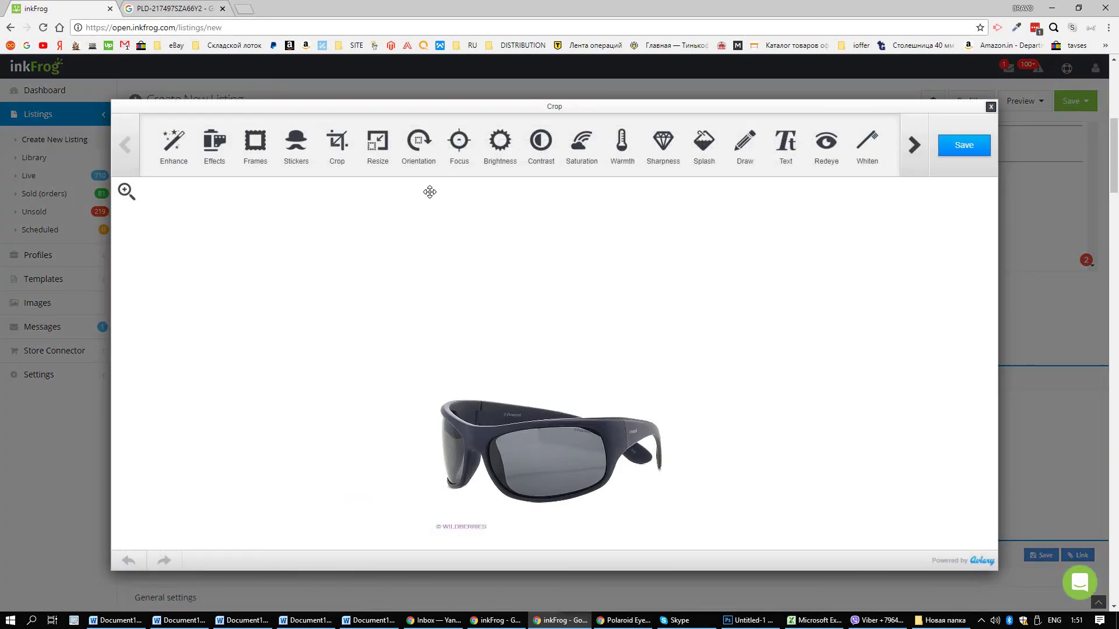
drag(684, 536, 684, 520)
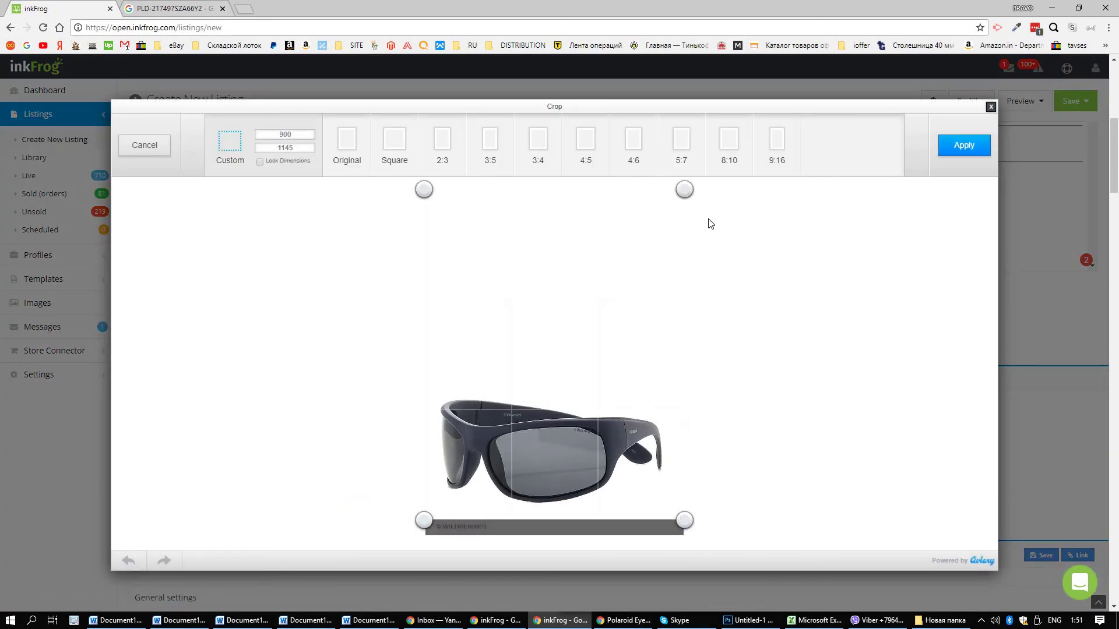
drag(684, 190, 684, 386)
click(963, 146)
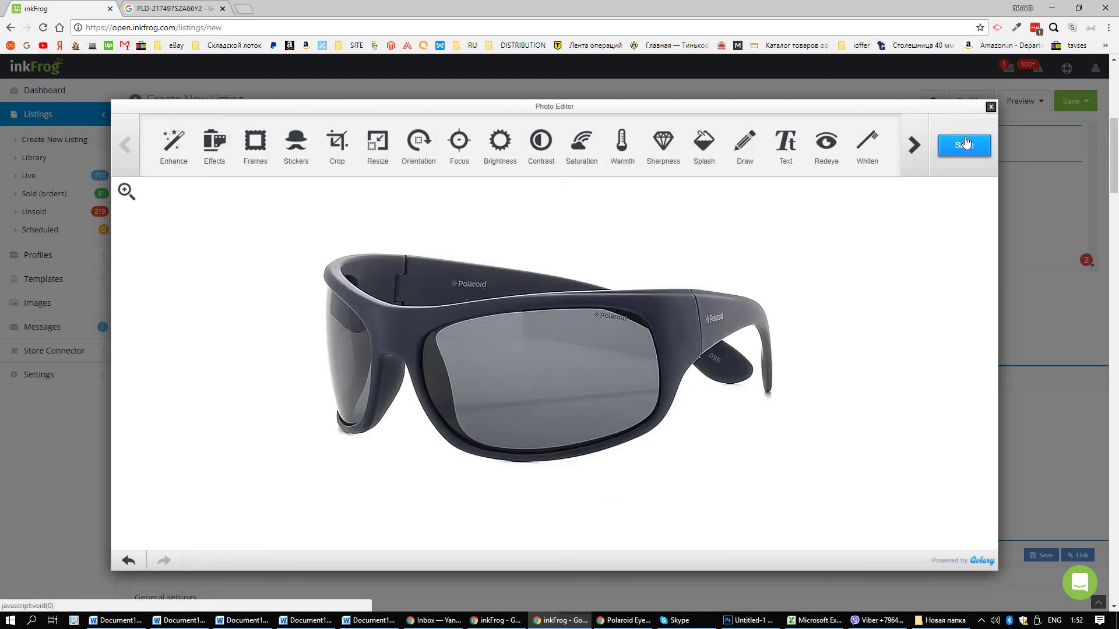
click(966, 144)
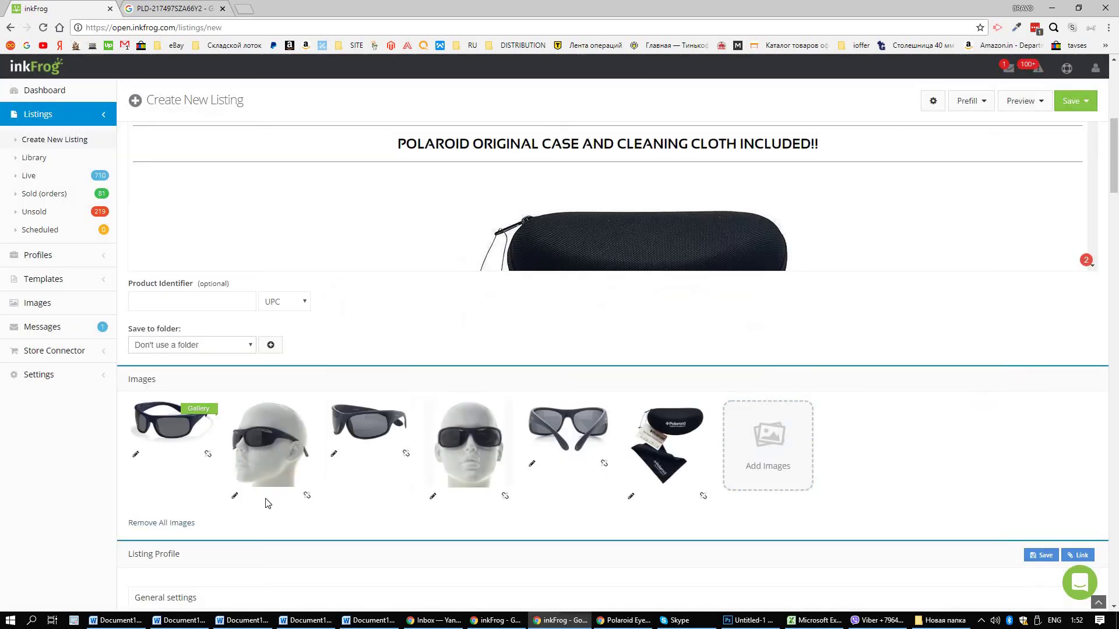
Copy the gallery picture at full size and paste it into the description above the case and cleaning cloth heading.
scroll(608, 168, up, 1)
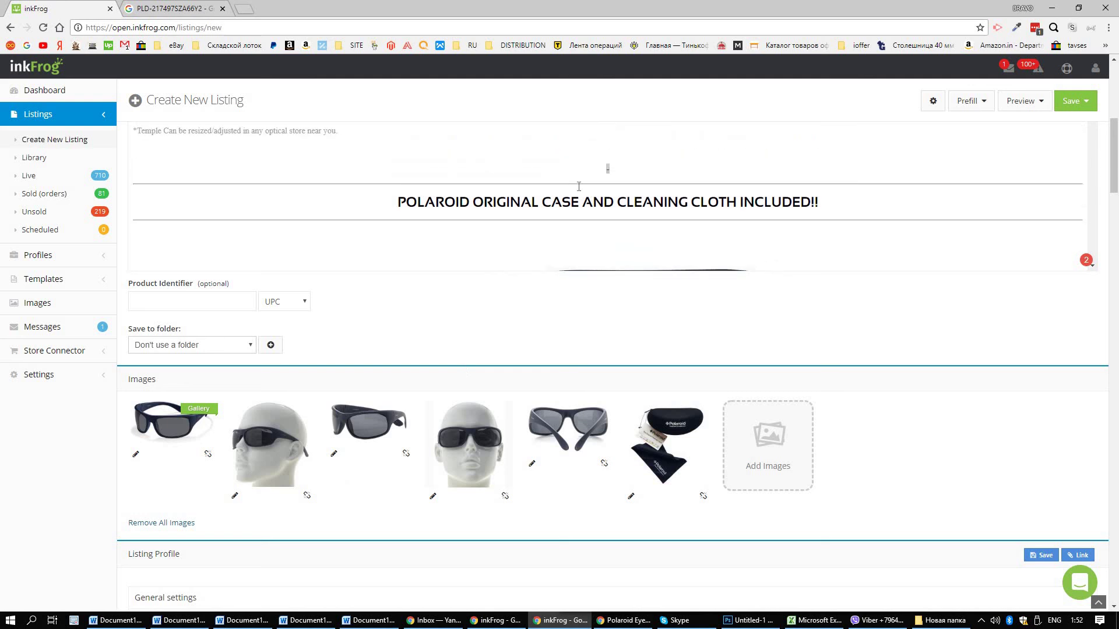
click(152, 423)
right_click(486, 365)
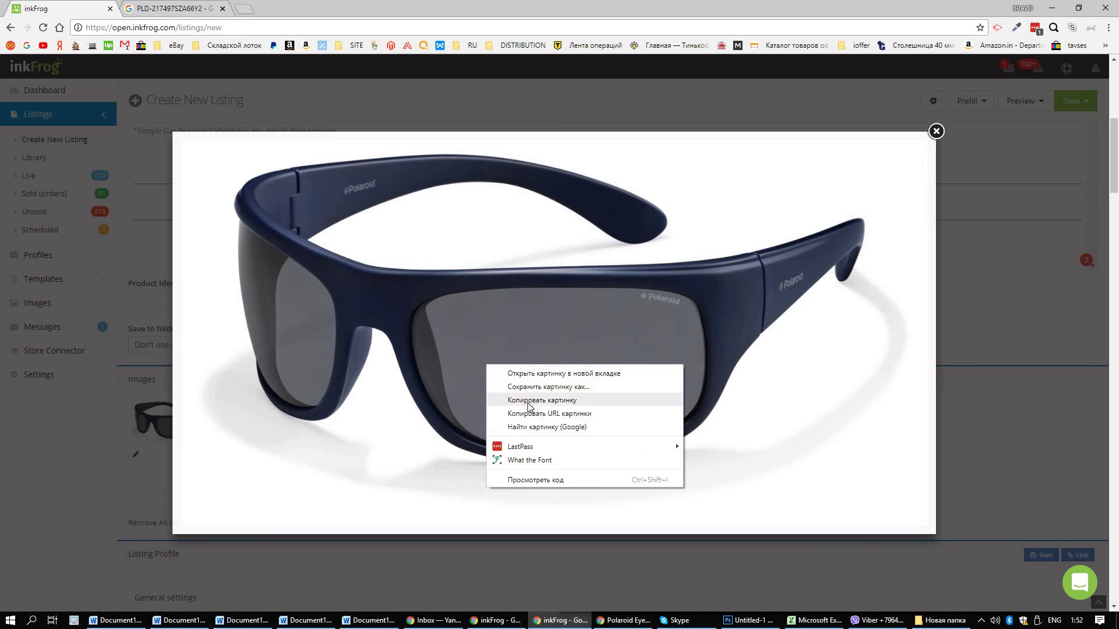
click(528, 401)
key(Escape)
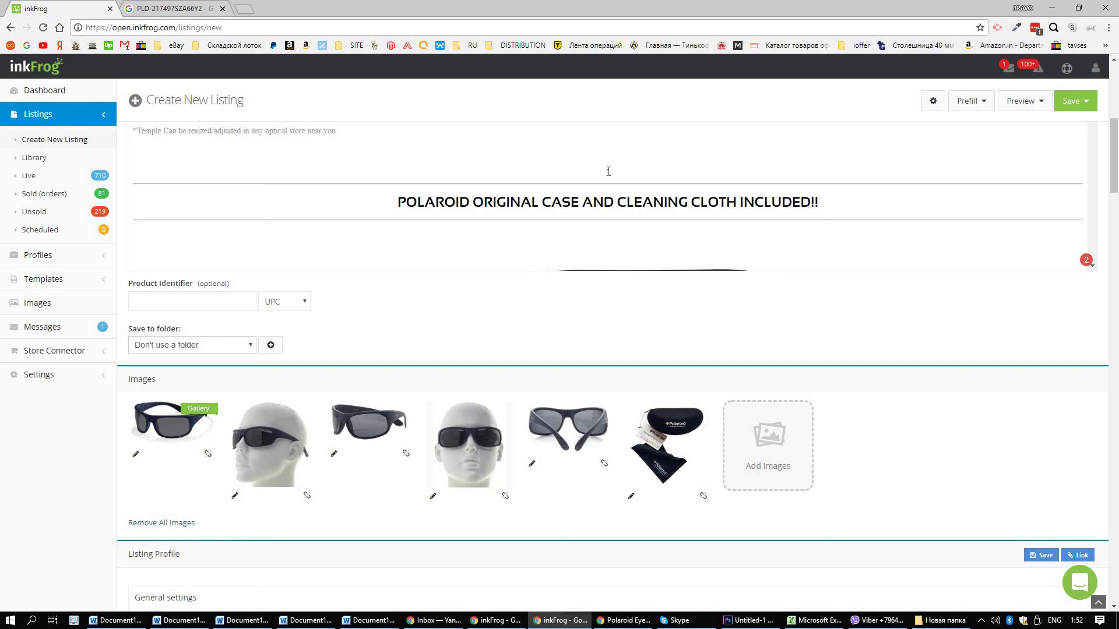
scroll(608, 174, up, 10)
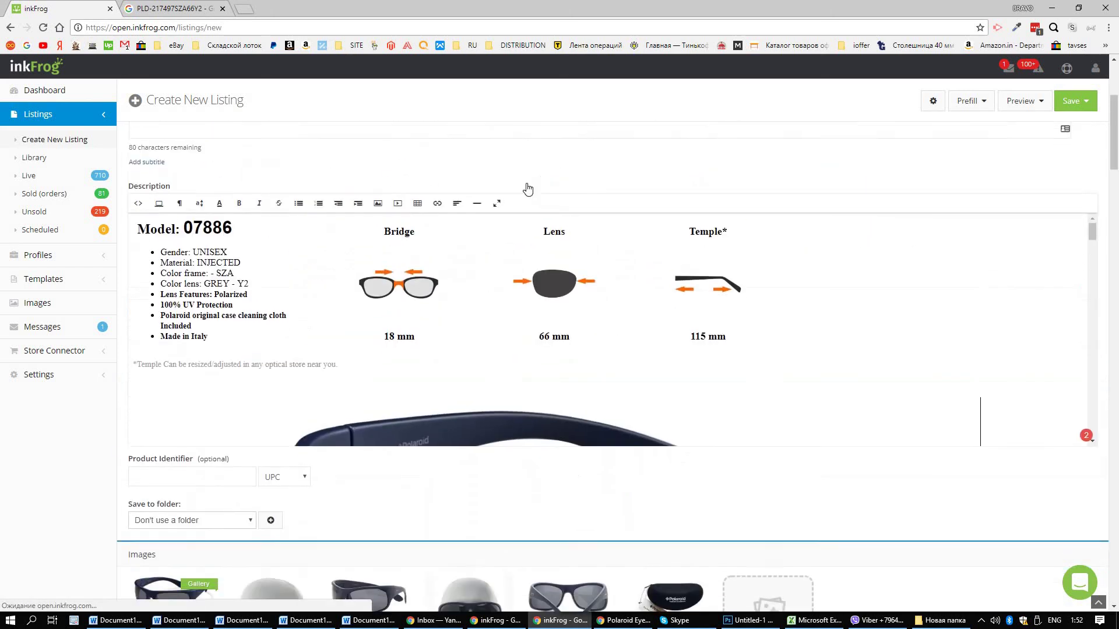
scroll(539, 314, down, 10)
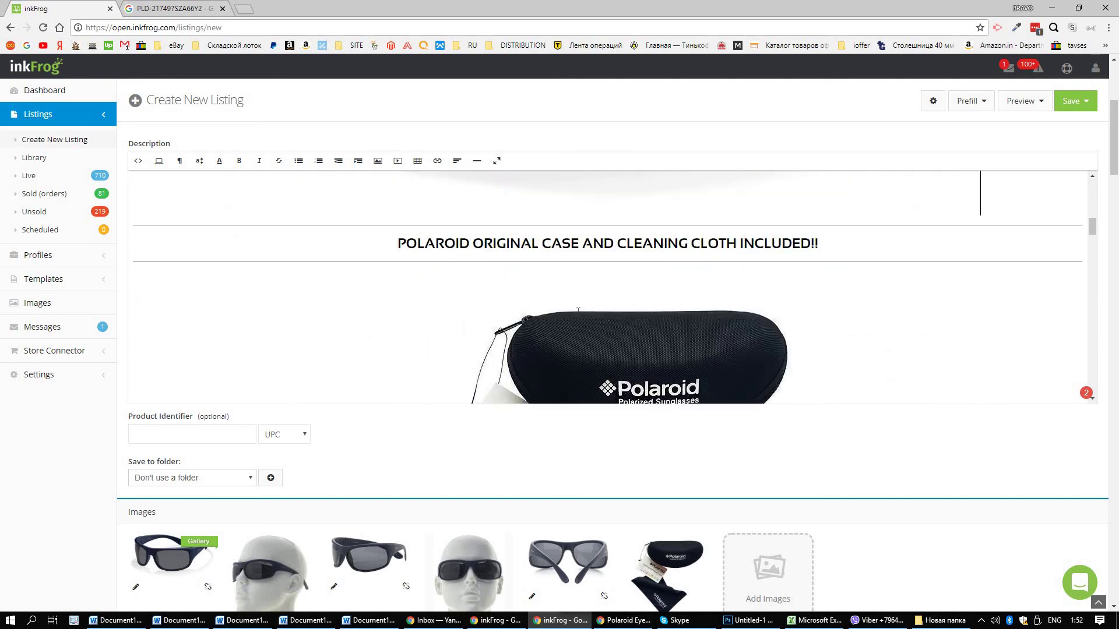
scroll(579, 312, down, 15)
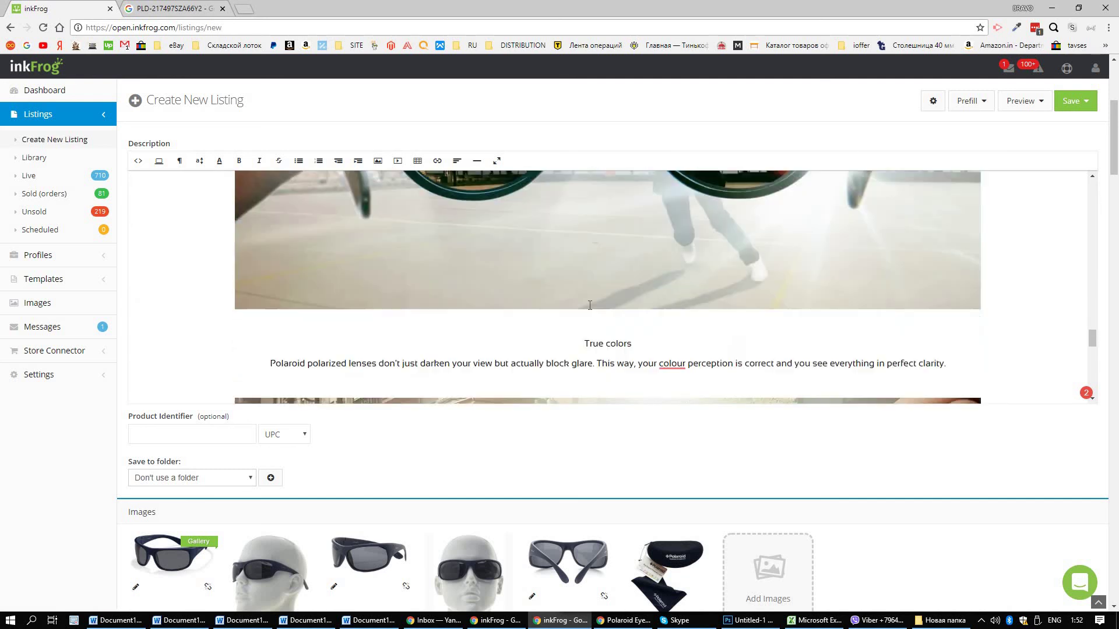
Switch to the Word notes and look up the eBay category codes for men's, women's and unisex sunglasses.
scroll(590, 305, down, 10)
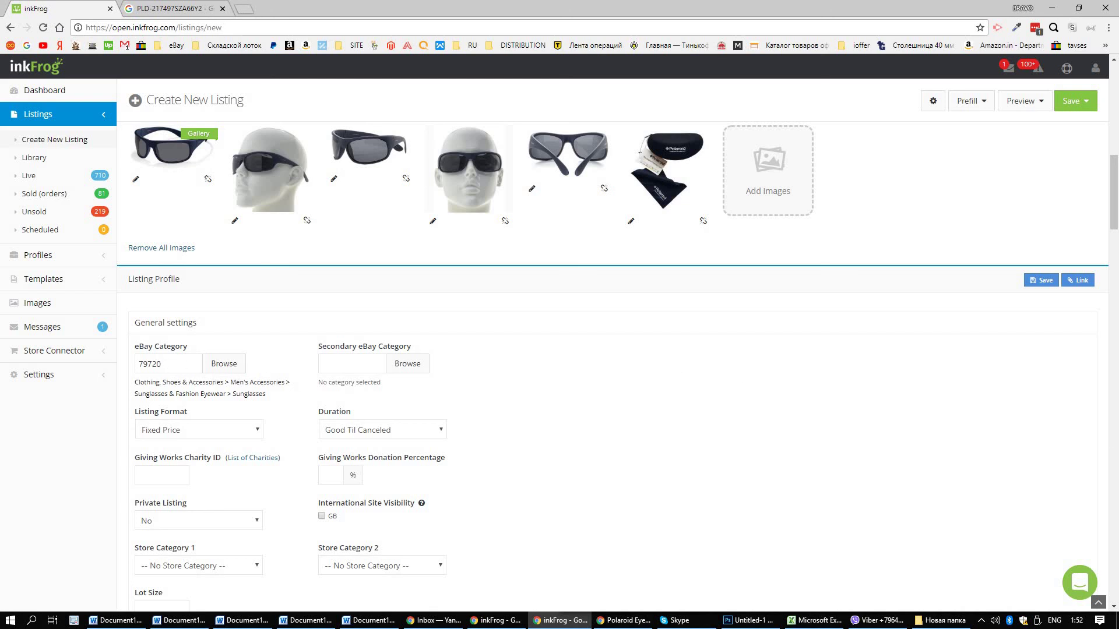
click(369, 620)
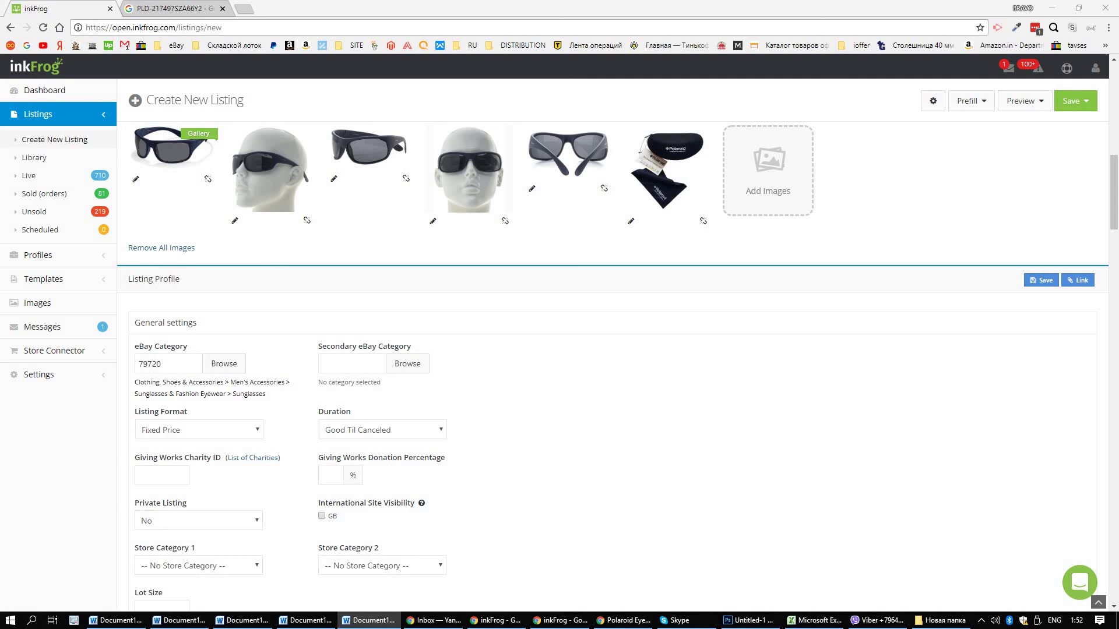
key(alt+Tab)
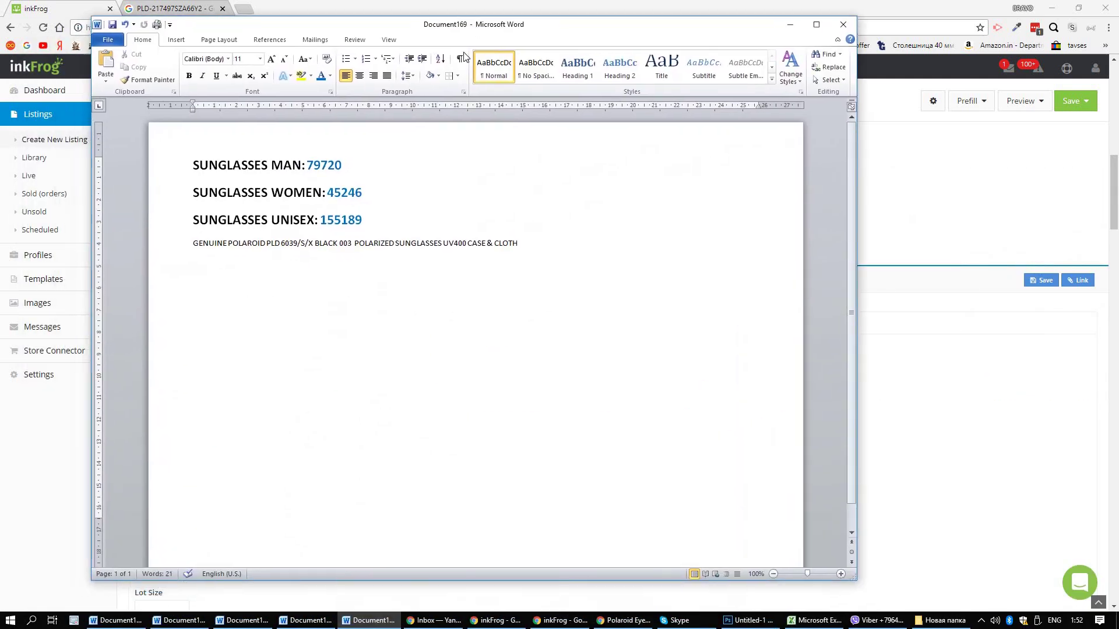
drag(373, 34, 395, 92)
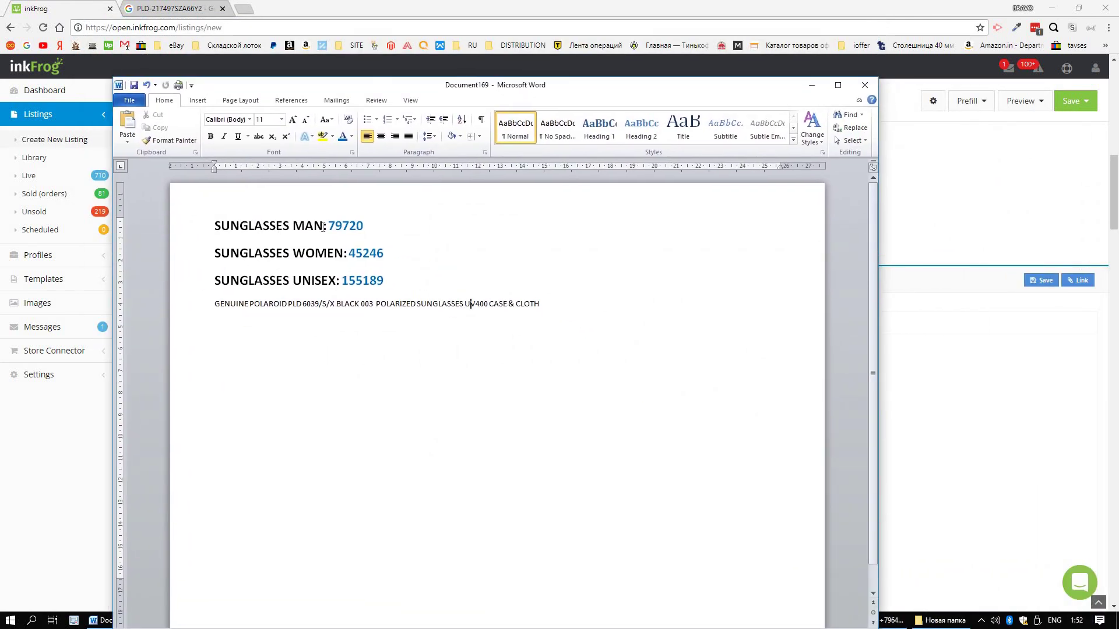
drag(364, 226, 327, 228)
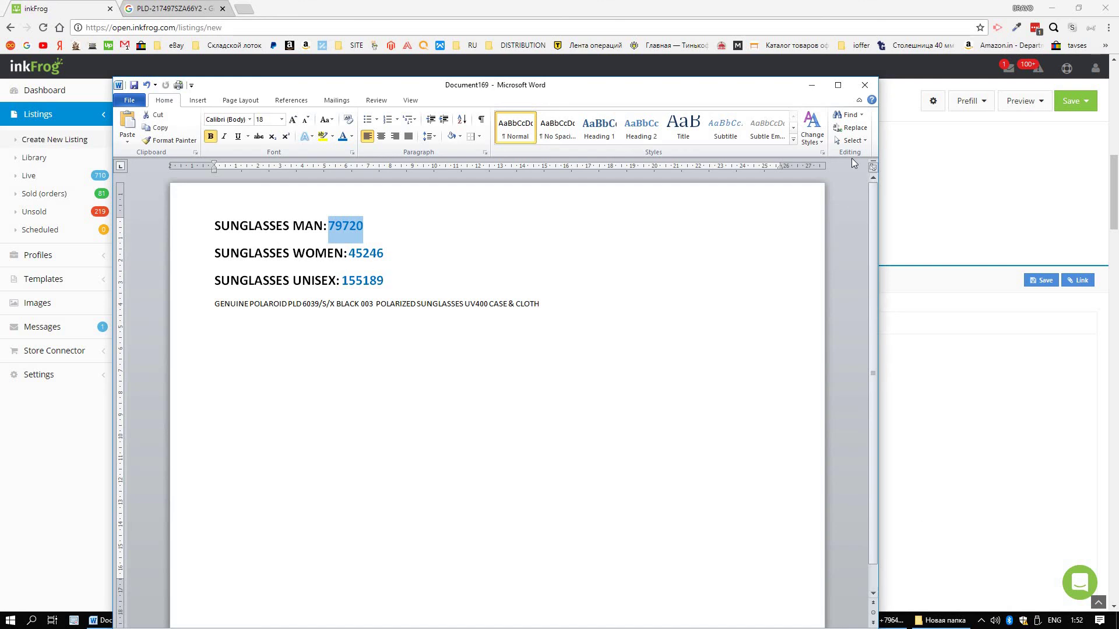
drag(751, 87, 1116, 110)
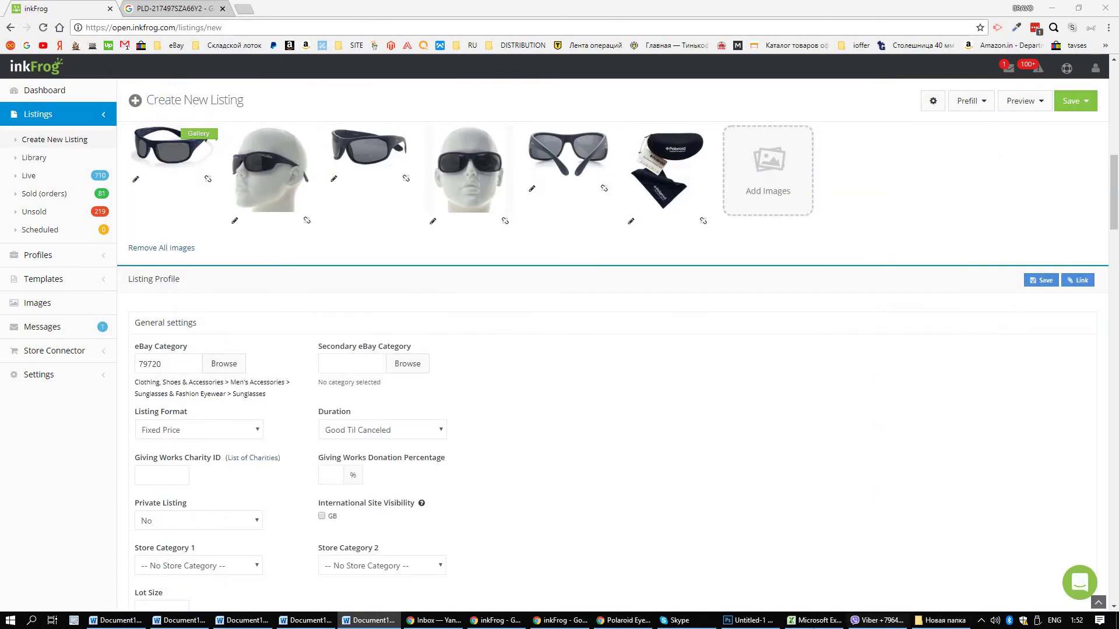
Check the gender of article PLD-217497SZA66Y2 in the Excel catalog and return to the inkFrog listing form.
key(alt+Tab)
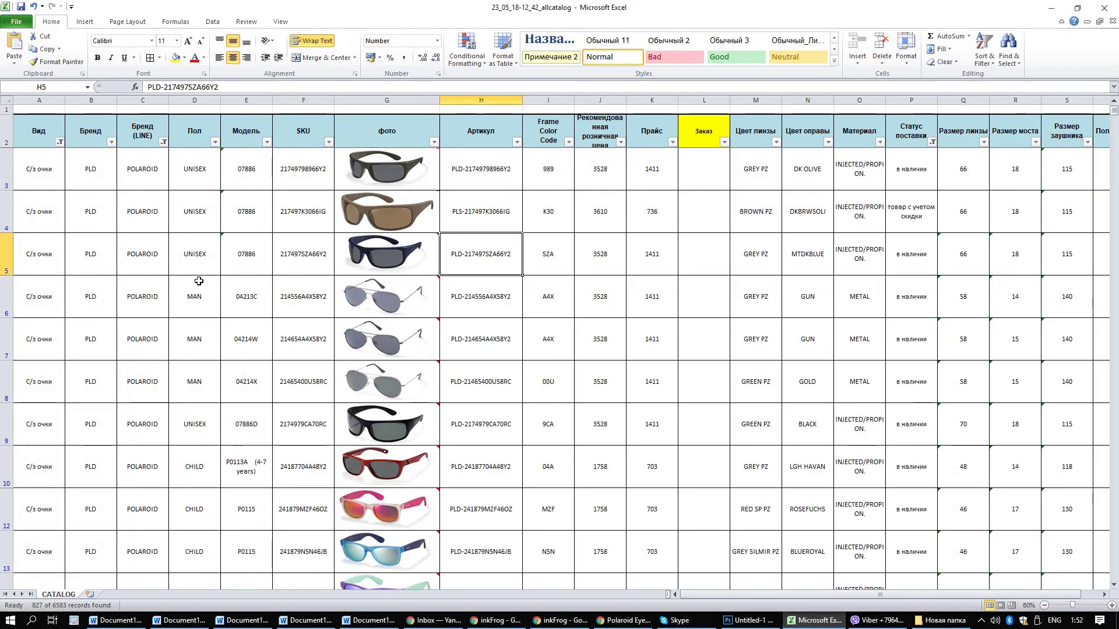
click(434, 620)
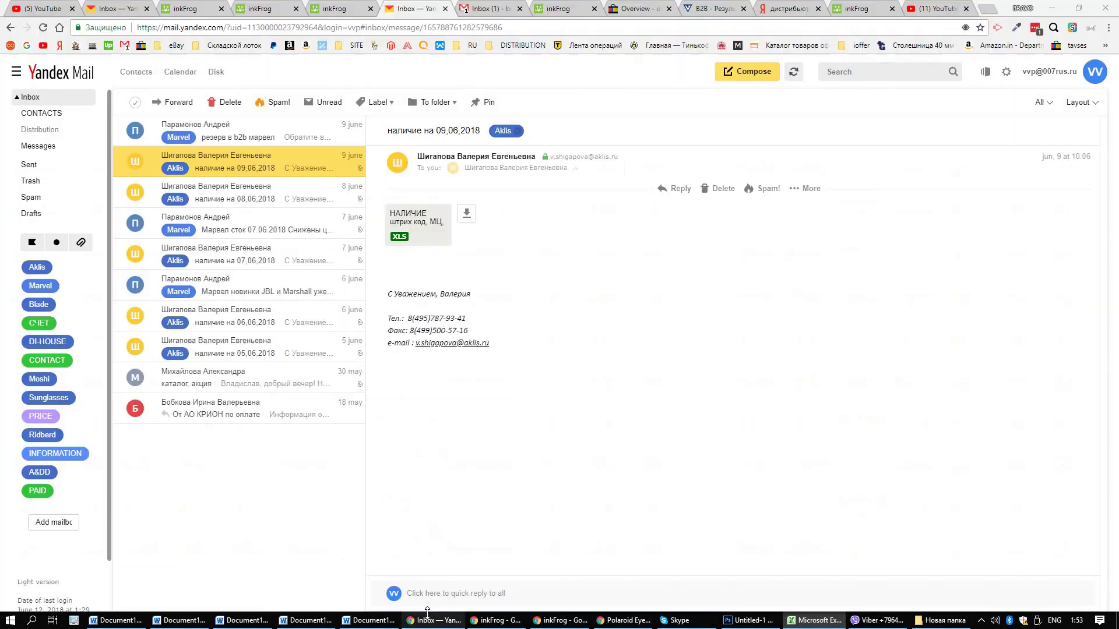
click(626, 620)
click(559, 620)
click(626, 620)
drag(984, 256, 950, 256)
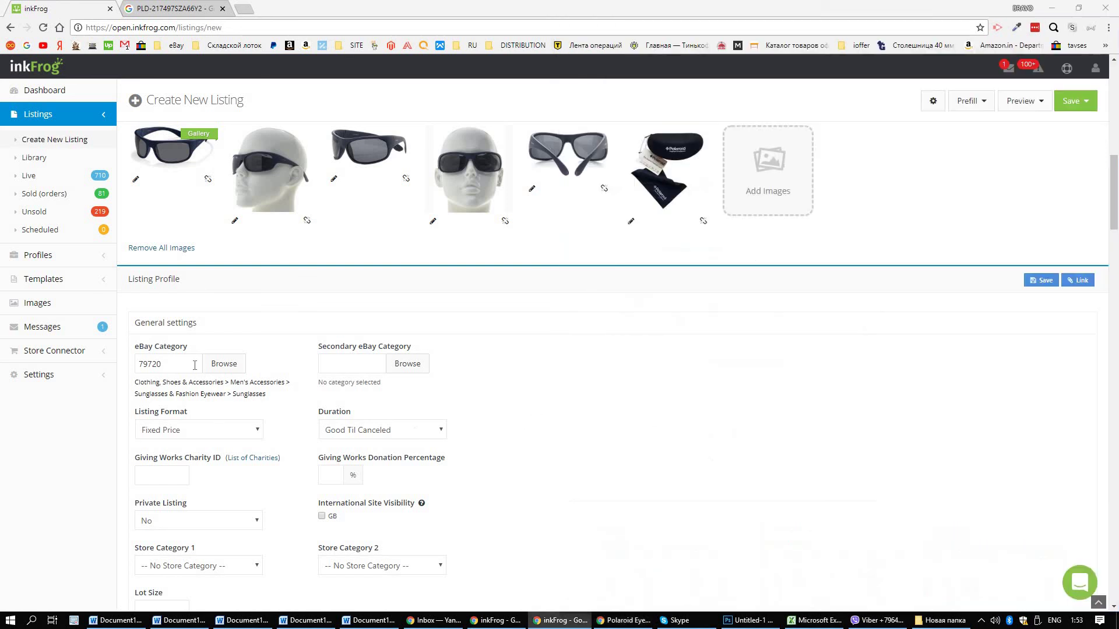
Set the listing's primary eBay category to 155189 for unisex sunglasses.
click(373, 408)
key(alt+Tab)
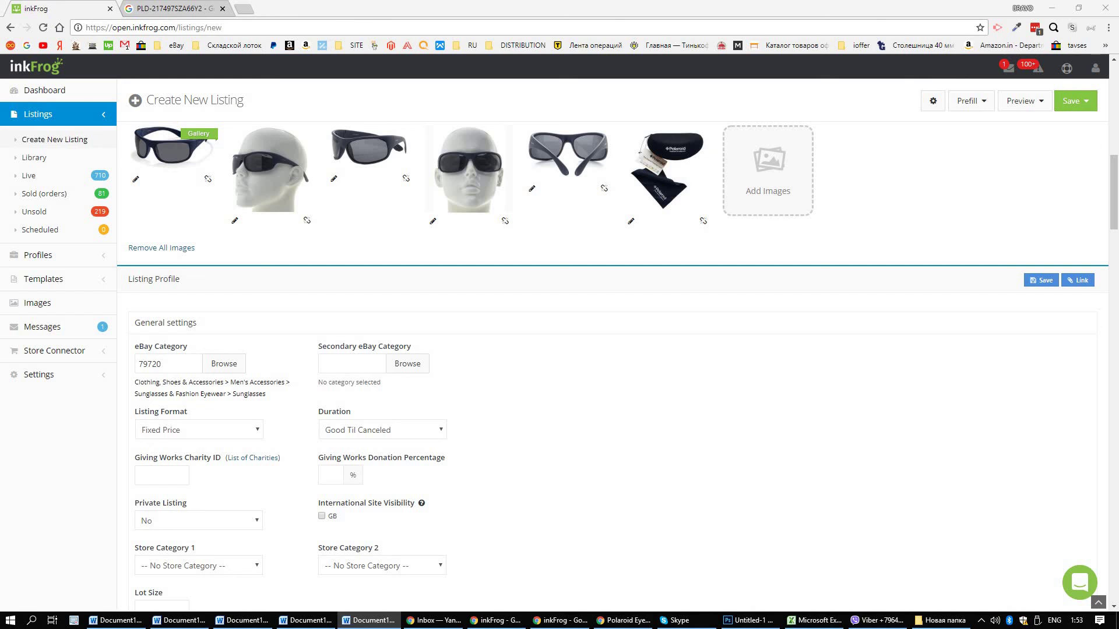
click(188, 371)
double_click(189, 371)
text(155189)
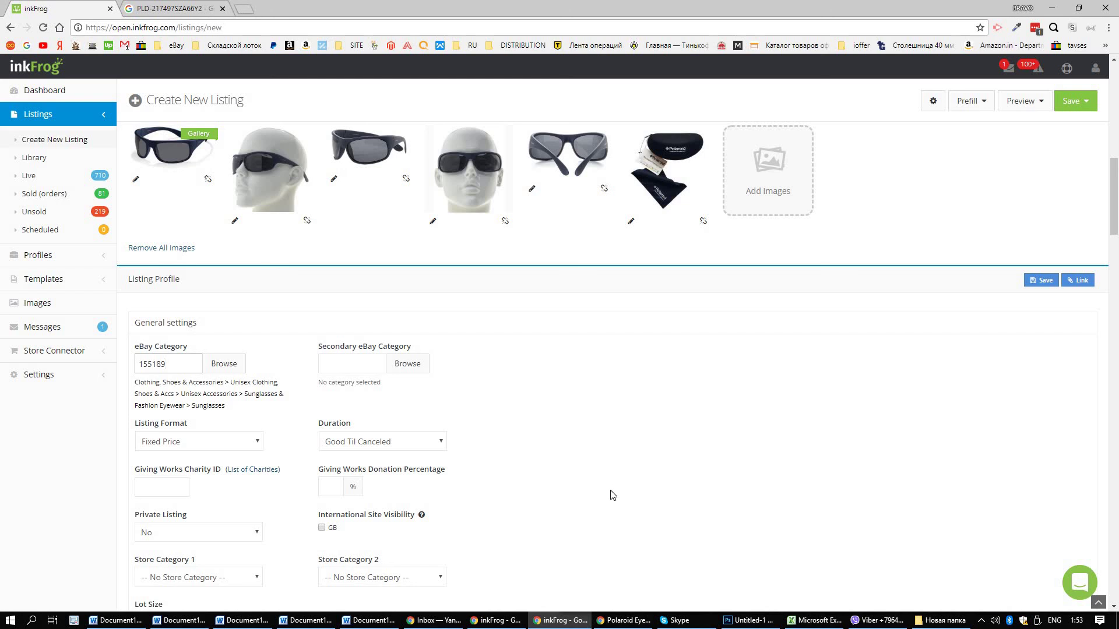
Set the type of the listing's product identifier to MPN.
scroll(602, 509, up, 7)
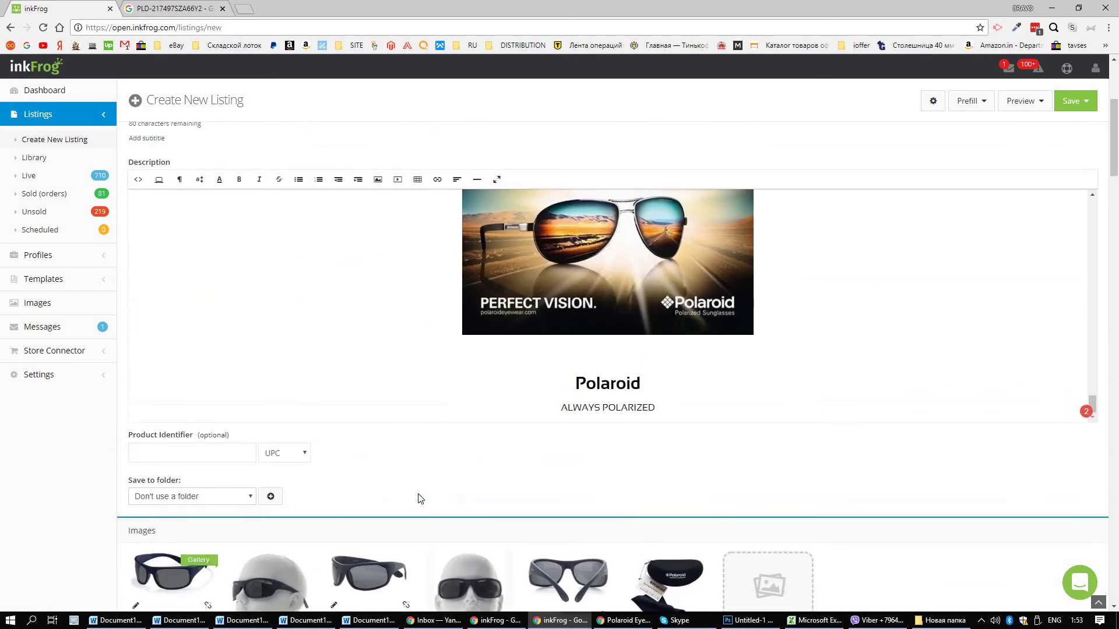
click(208, 436)
click(284, 434)
click(282, 464)
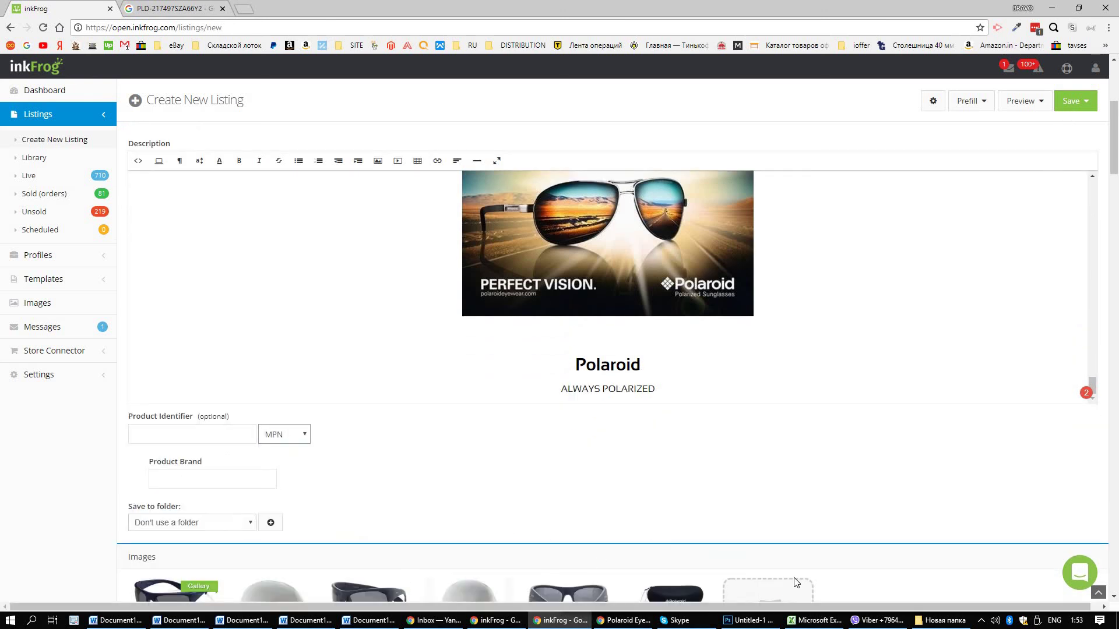
Switch to the Excel catalog and copy the article number PLD-217497SZA66Y2.
click(814, 620)
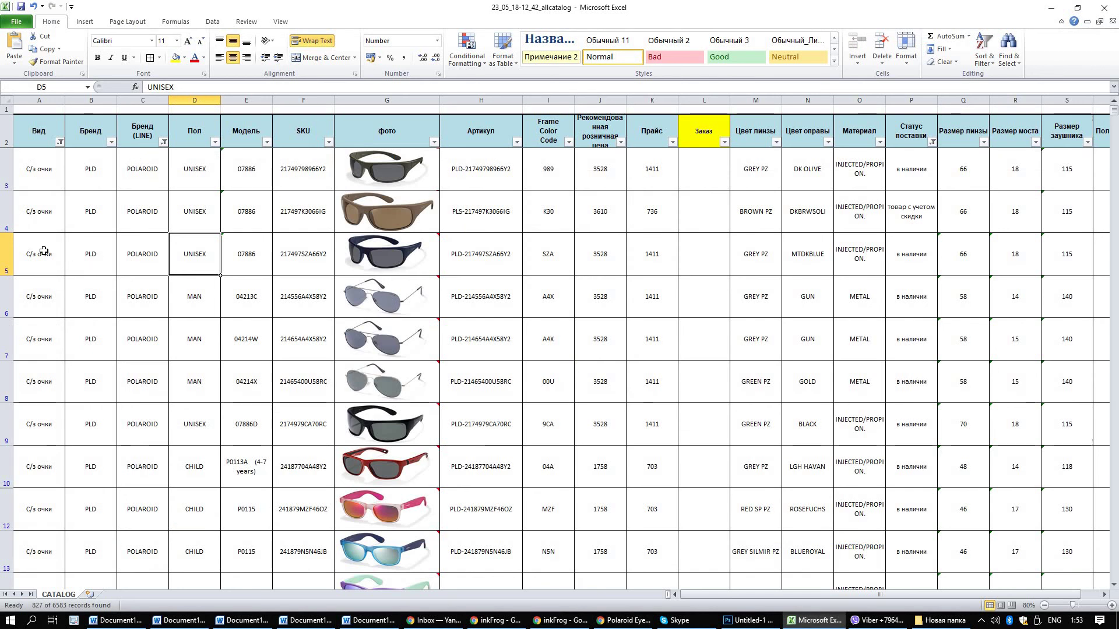
click(6, 254)
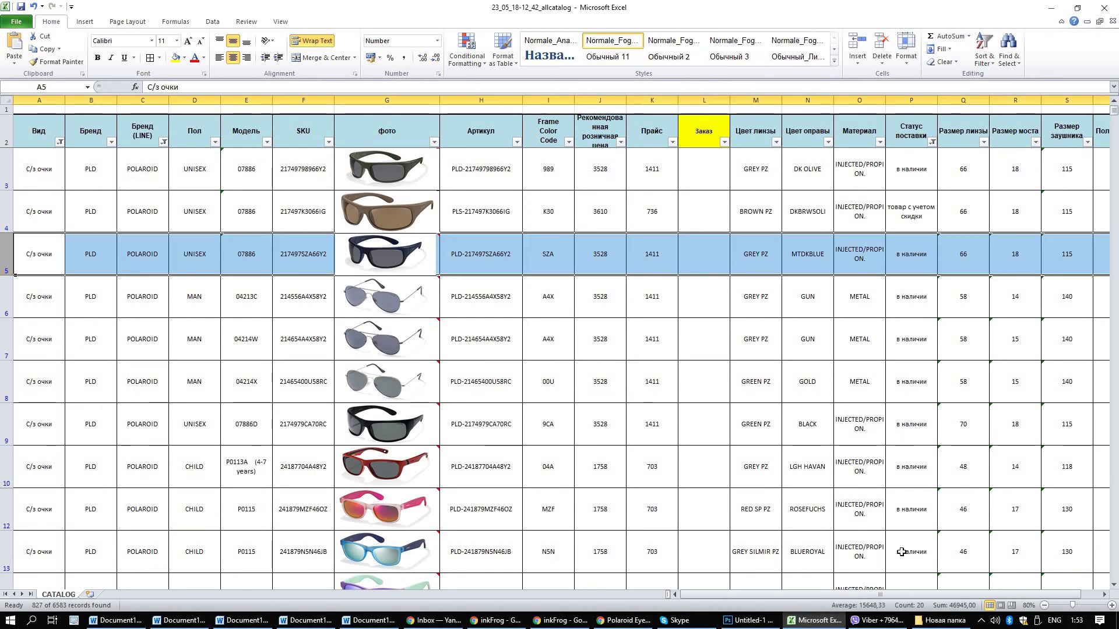
scroll(925, 592, right, 1)
scroll(925, 593, left, 1)
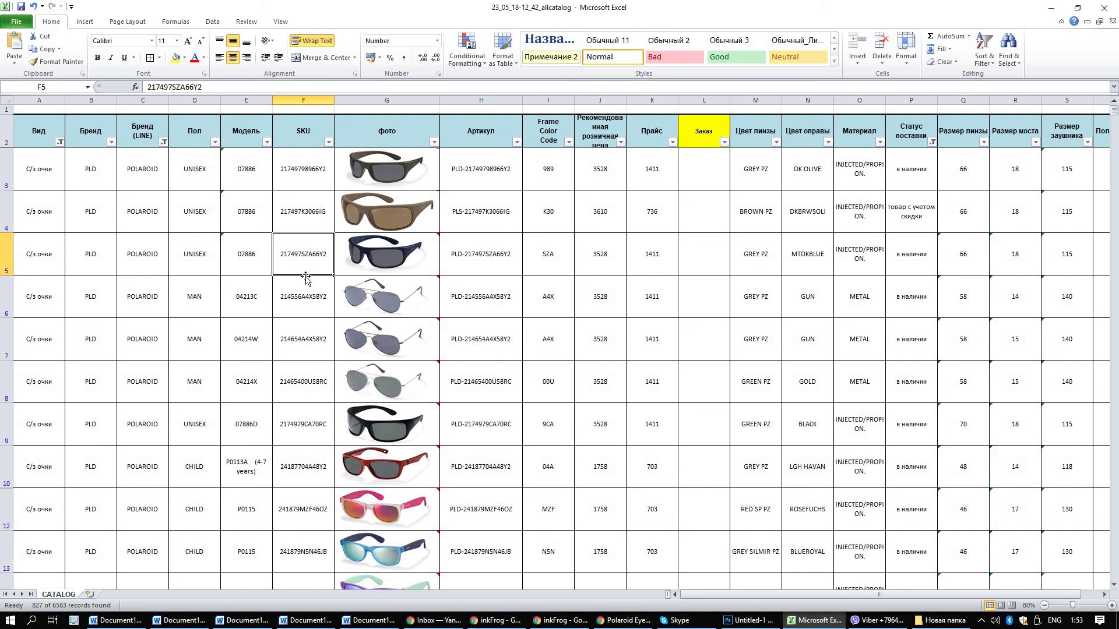
right_click(319, 256)
click(382, 277)
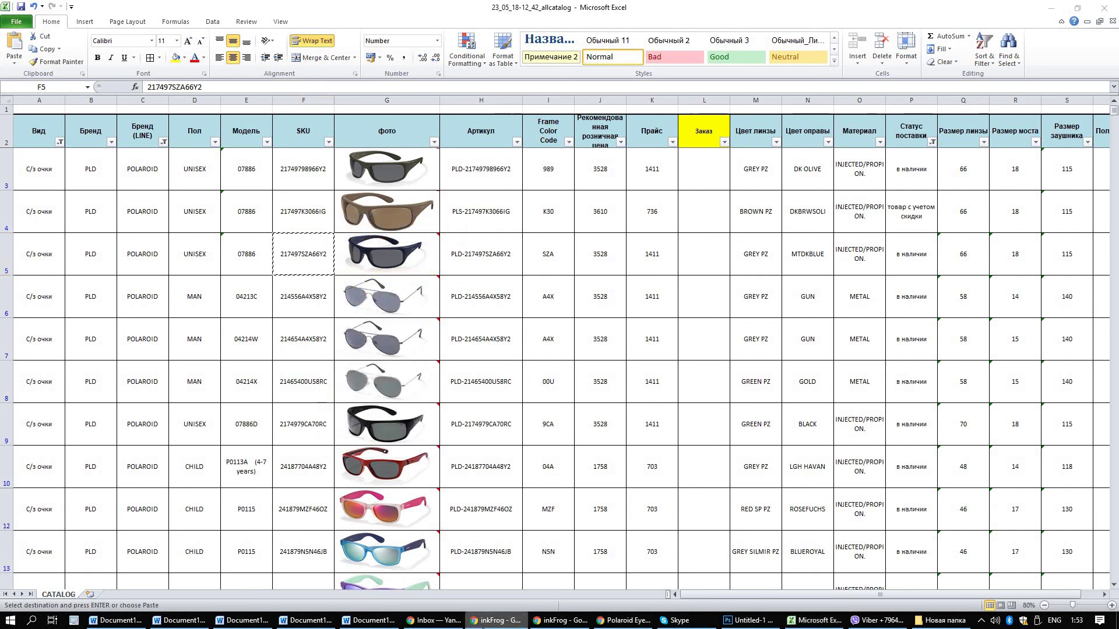
click(458, 254)
right_click(458, 254)
click(495, 278)
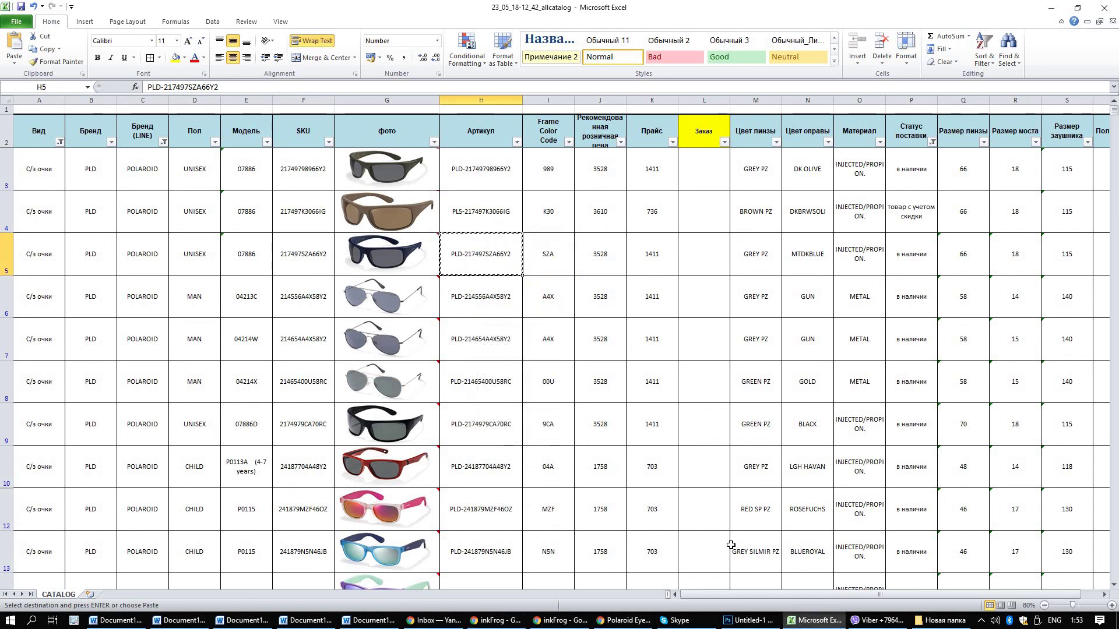
Return to the inkFrog listing form and paste PLD-217497SZA66Y2 as the product identifier.
click(624, 621)
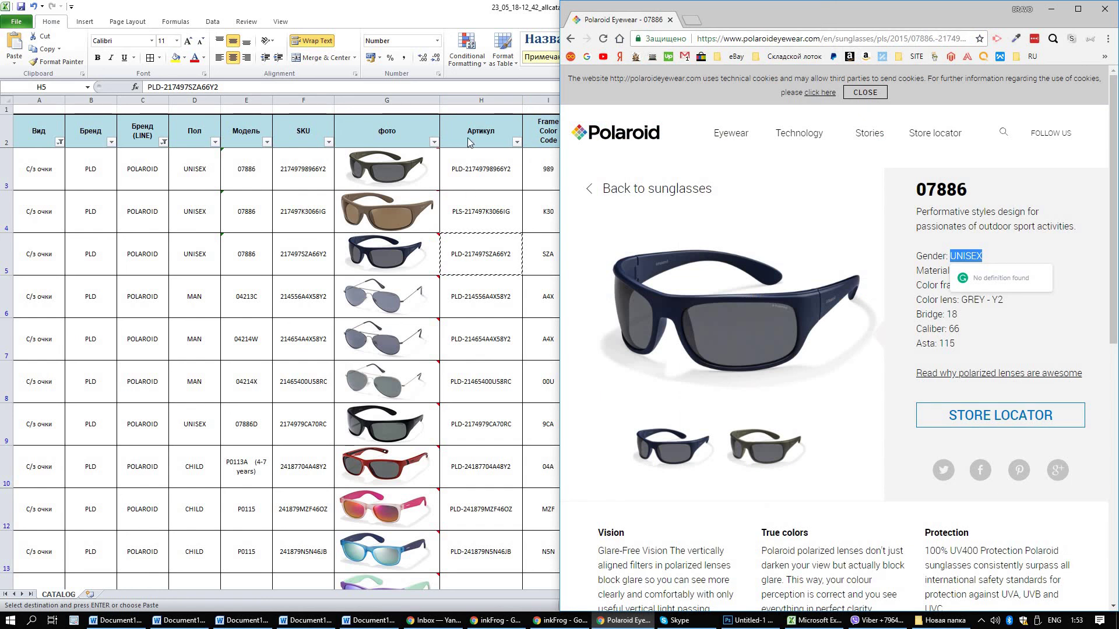
click(538, 619)
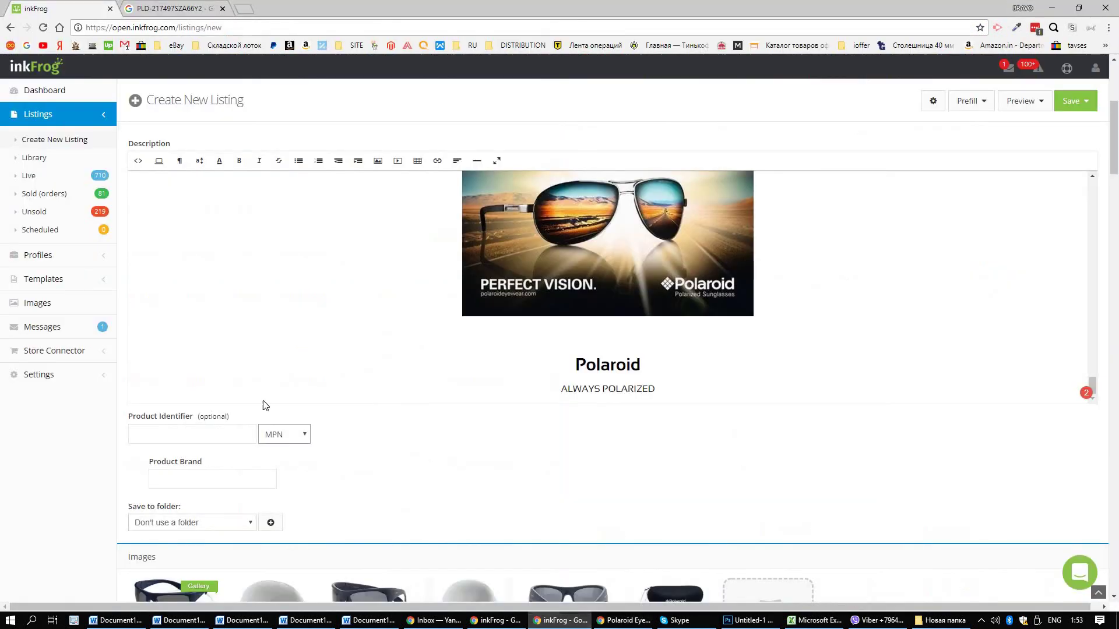
click(240, 436)
key(ctrl+v)
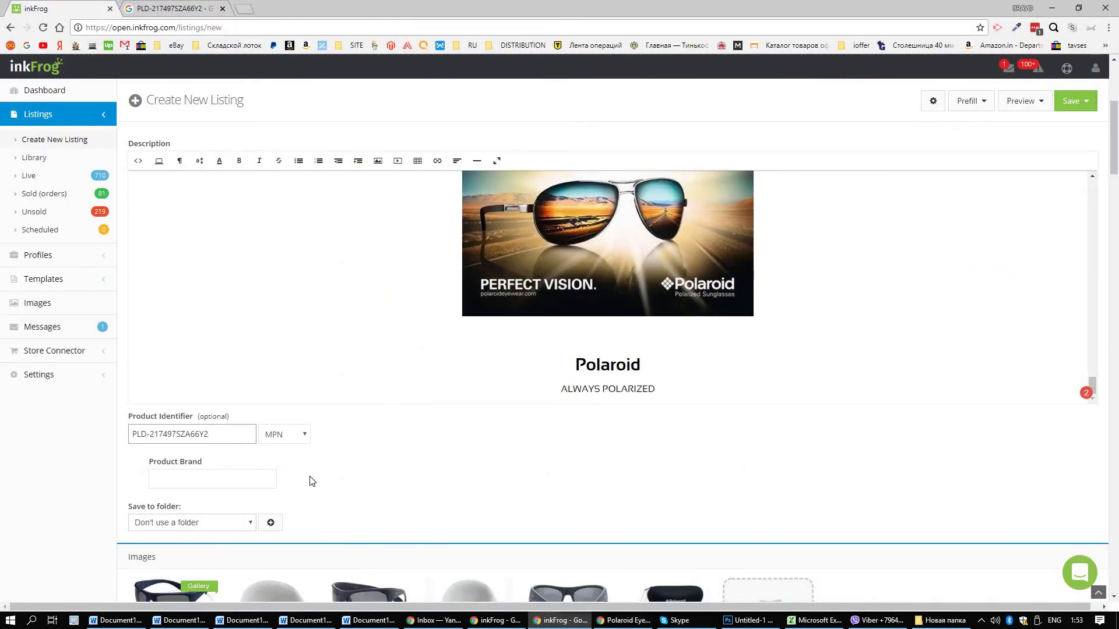
Enter Polaroid as the product brand under the product identifier.
scroll(312, 480, down, 1)
click(235, 420)
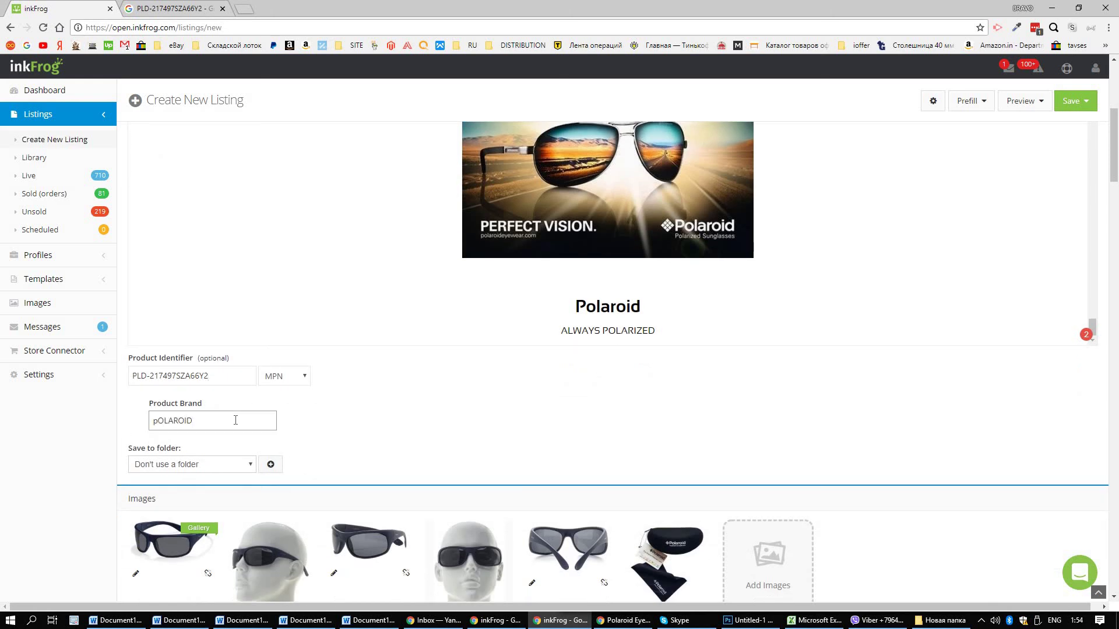
key(ctrl+a)
key(BackSpace)
Fill in the item specifics with MPN PLD-217497SZA66Y2 and brand Polaroid.
scroll(350, 466, down, 7)
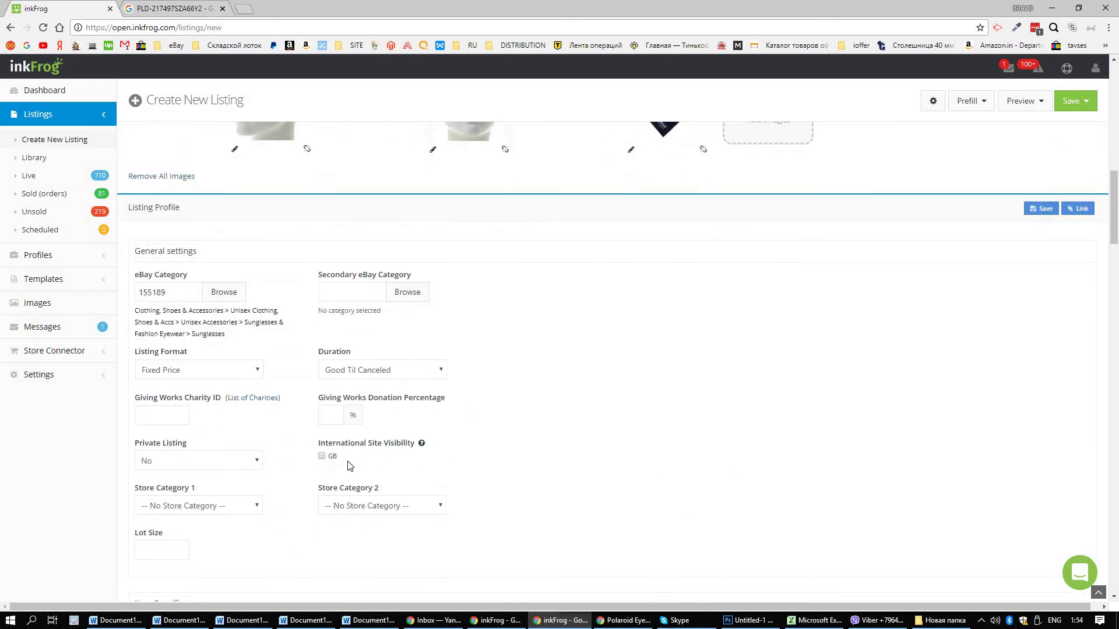
scroll(348, 463, down, 2)
scroll(462, 428, down, 4)
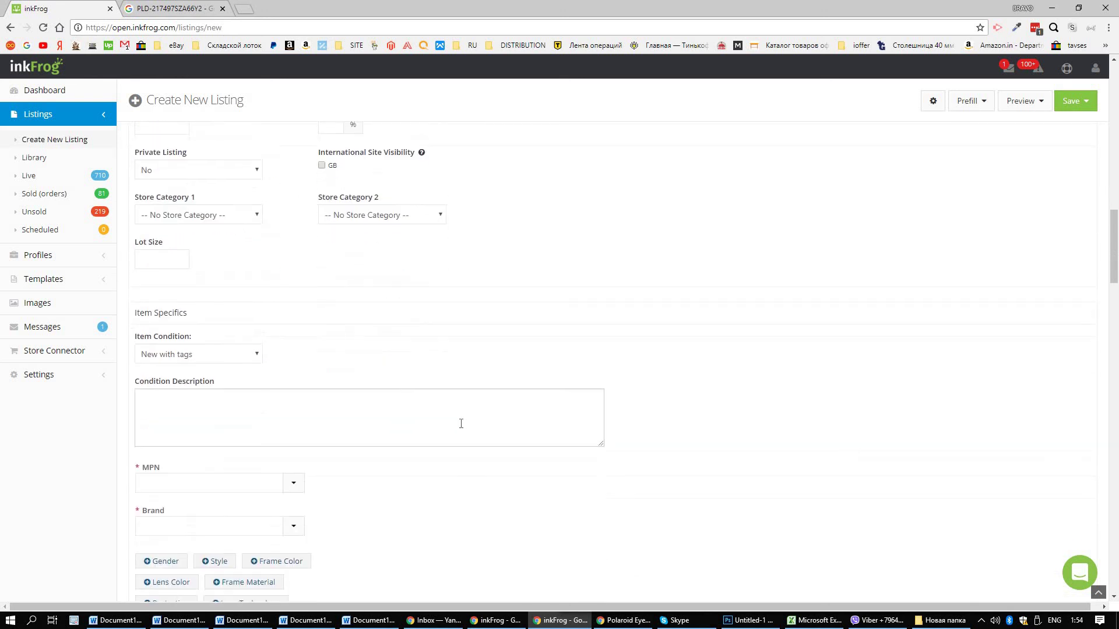
click(217, 430)
key(ctrl+v)
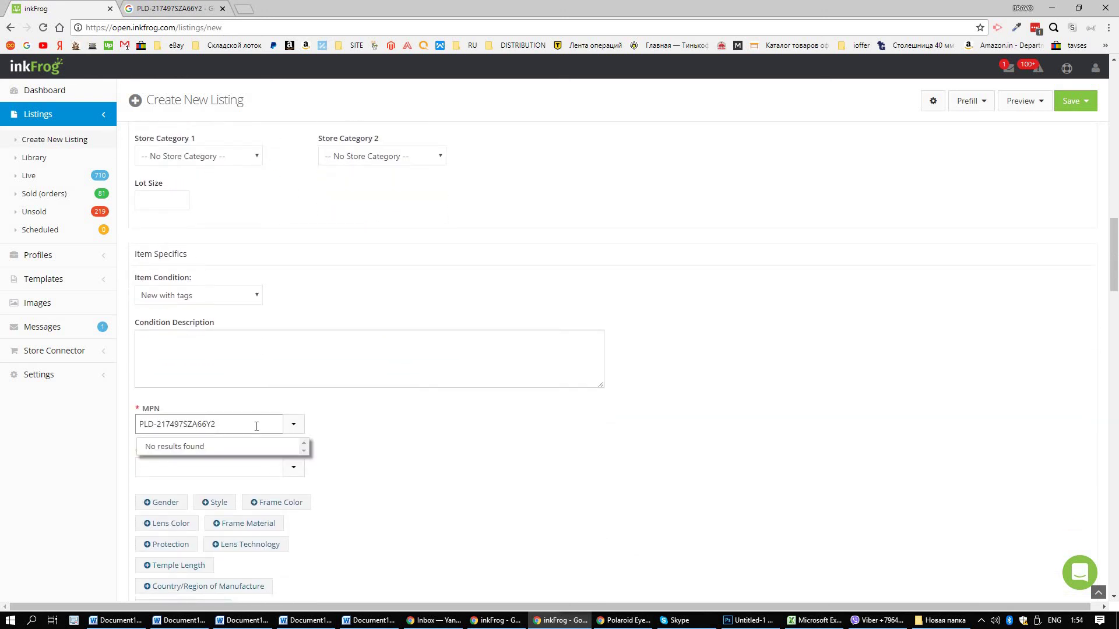
click(218, 467)
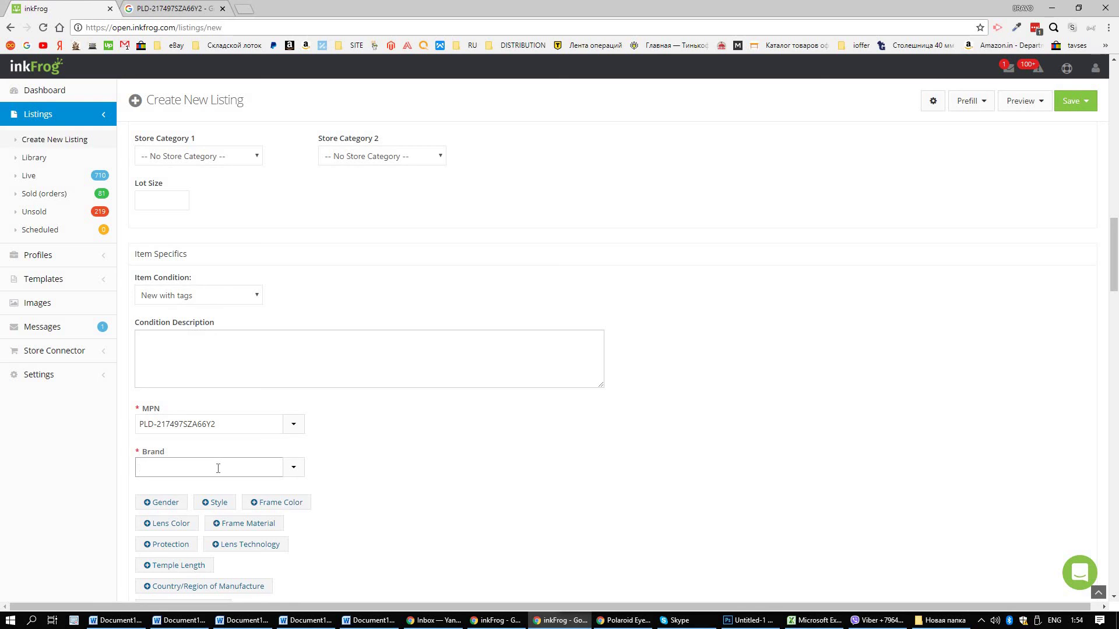
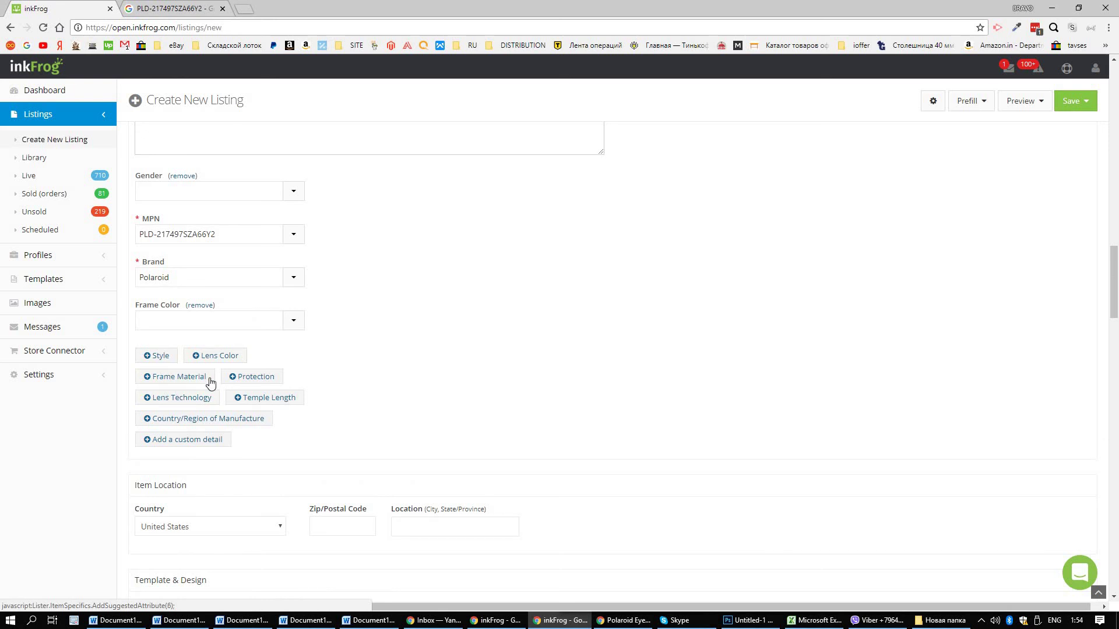
Add the Lens Color, Frame Material and Temple Length attributes to the item specifics.
click(231, 358)
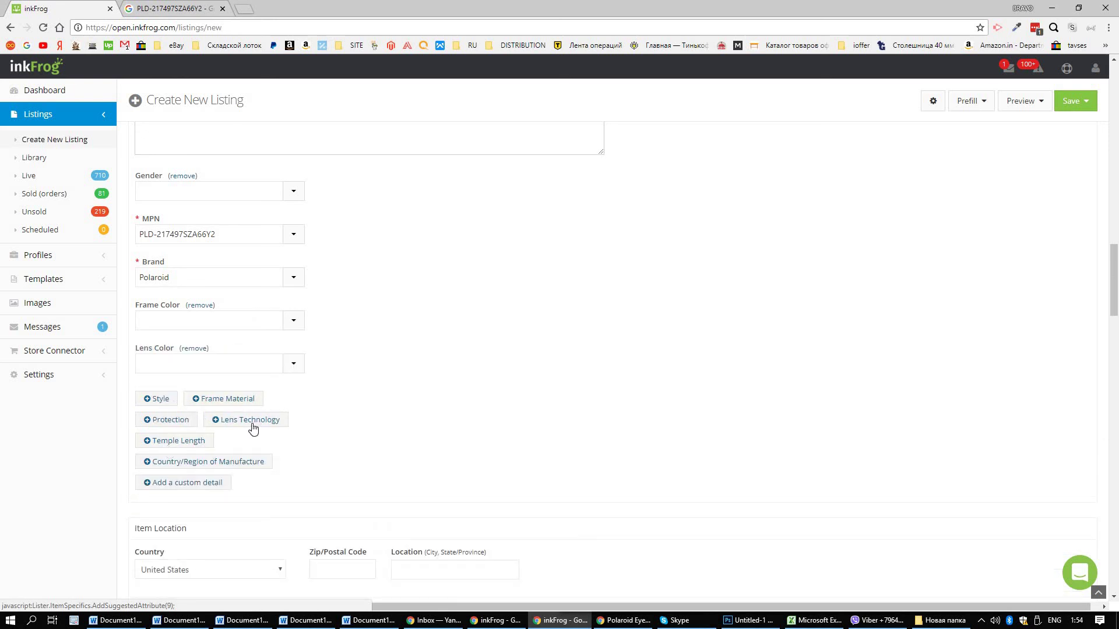
click(223, 398)
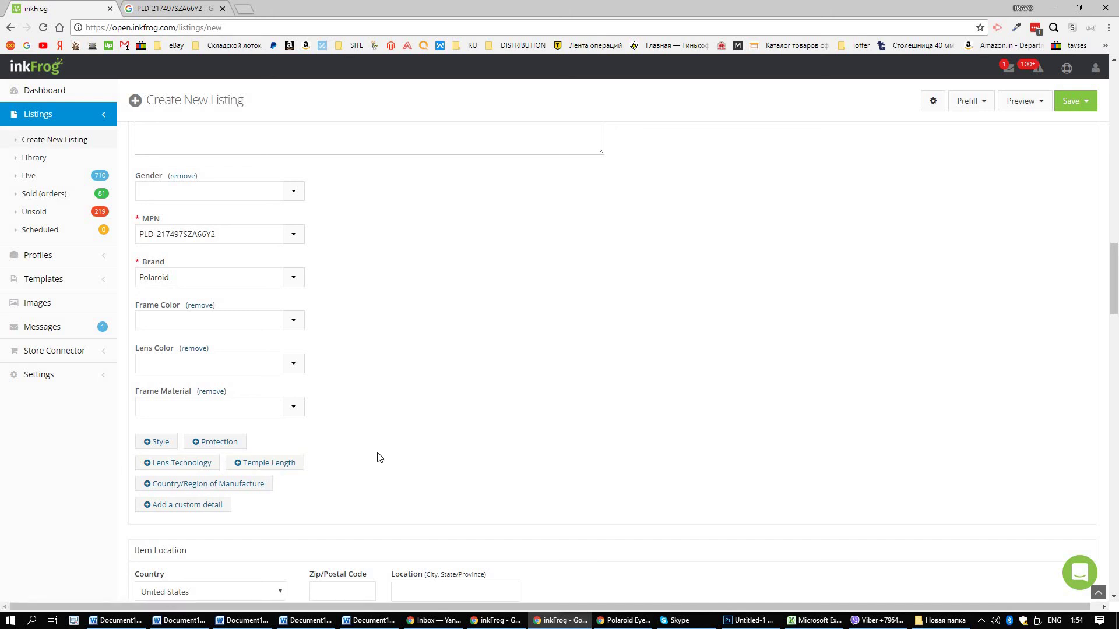
click(294, 463)
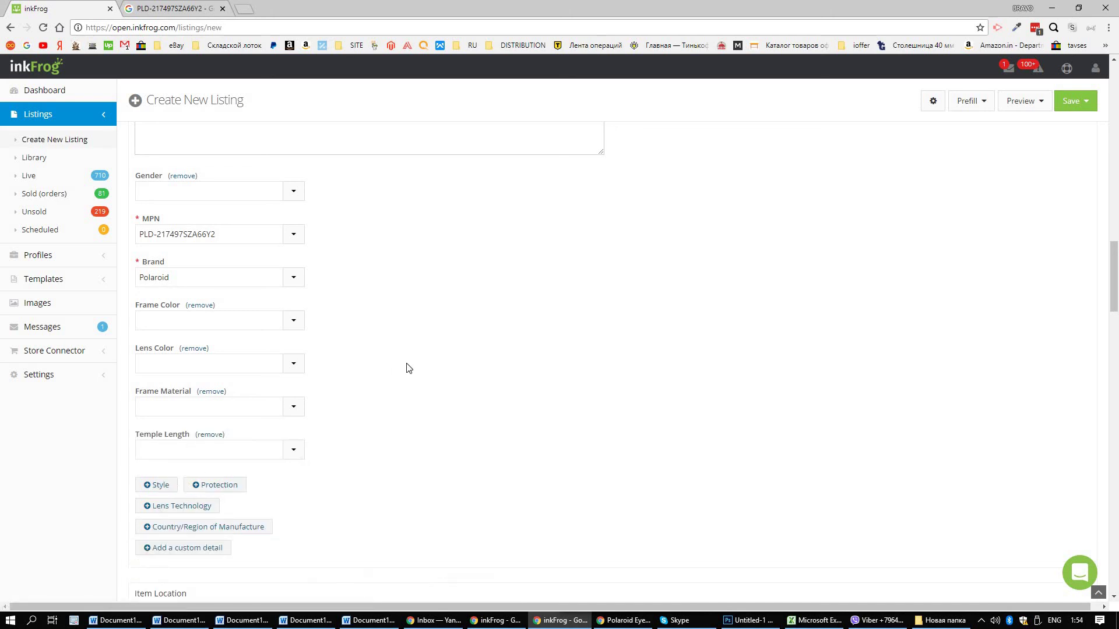
scroll(313, 386, up, 1)
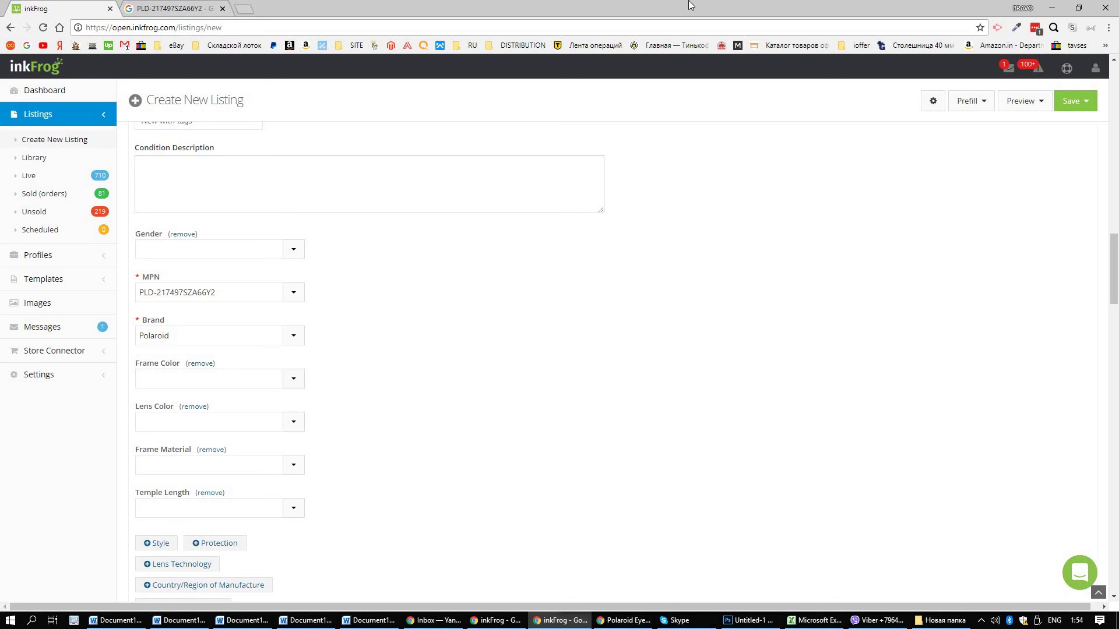
Place the inkFrog listing form and the Excel catalog side by side.
key(super+Left)
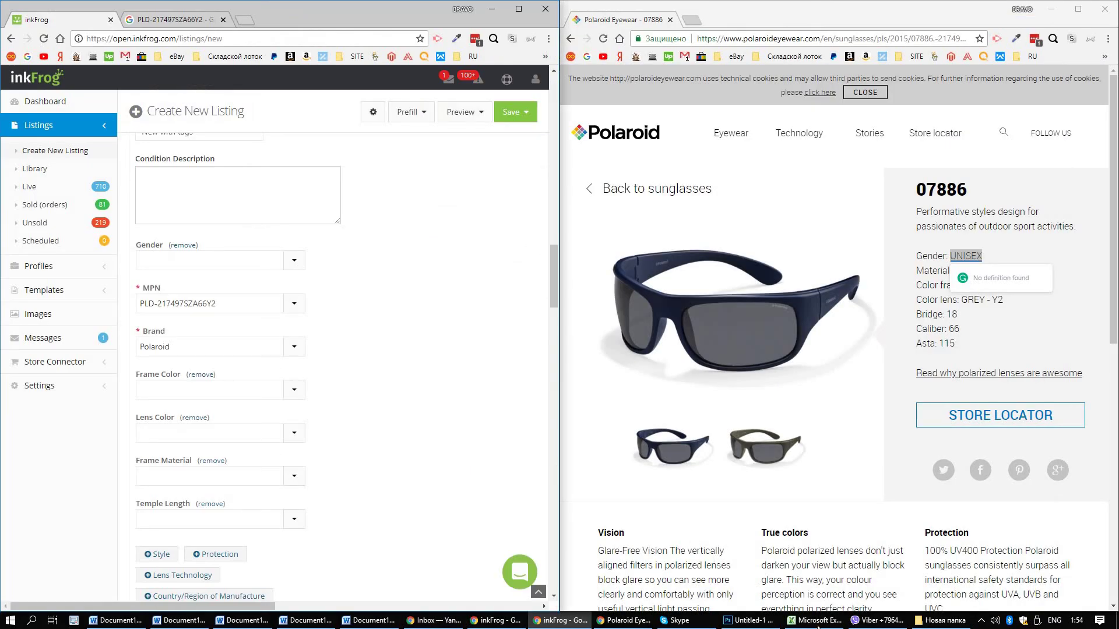
click(818, 620)
drag(1049, 7, 1118, 132)
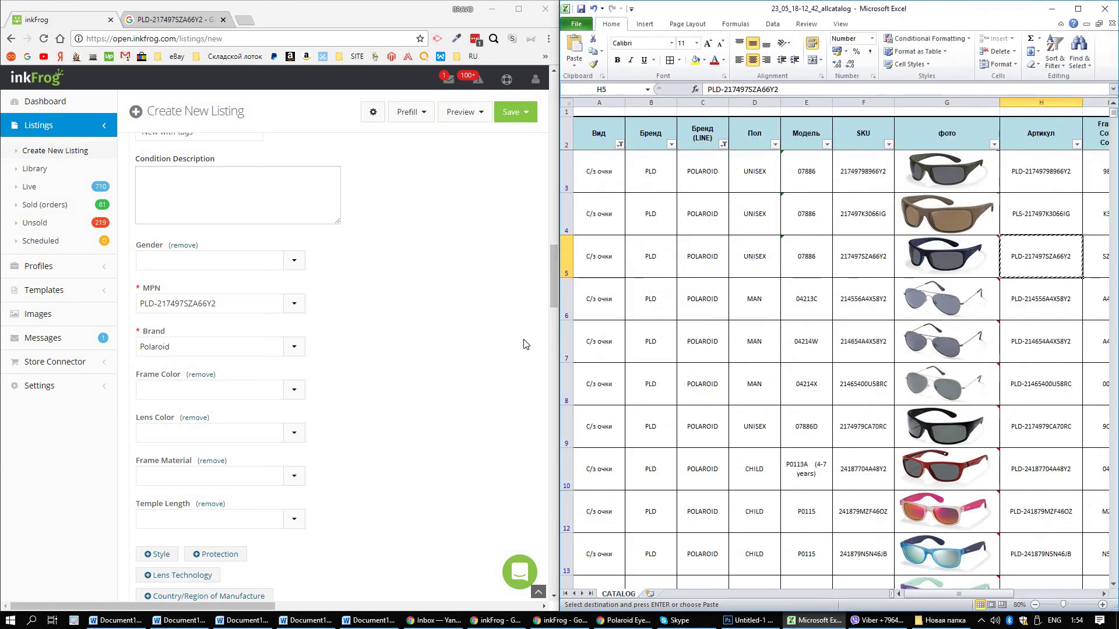
key(Escape)
Look up the frame color of article PLD-217497SZA66Y2 in the catalog and set the listing's Frame Color to Dark Blue.
drag(958, 594, 1035, 594)
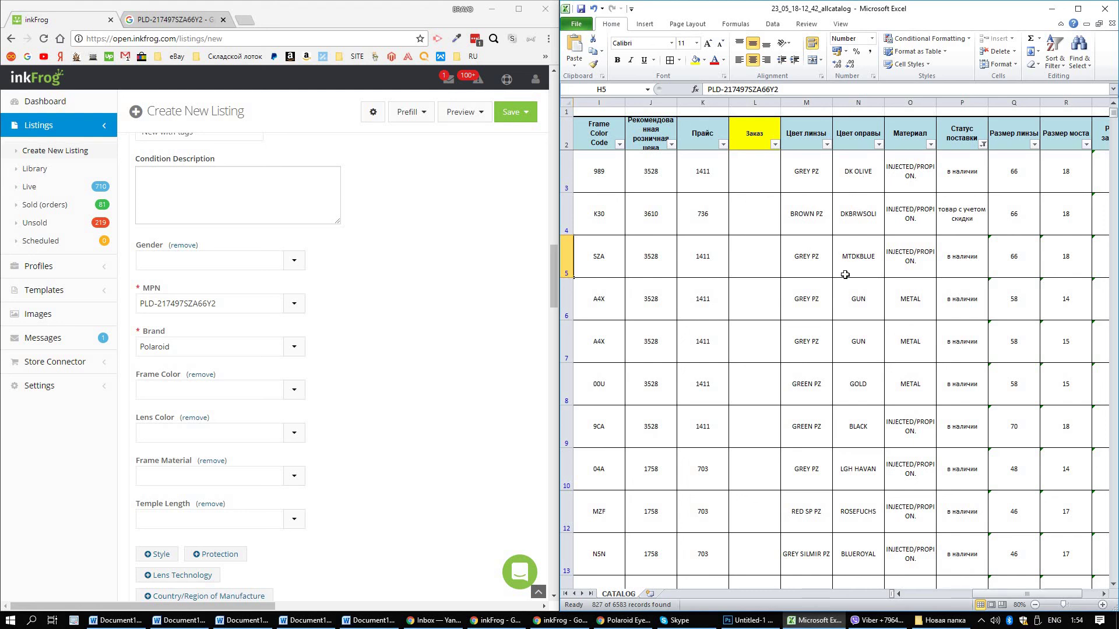
drag(995, 595, 998, 521)
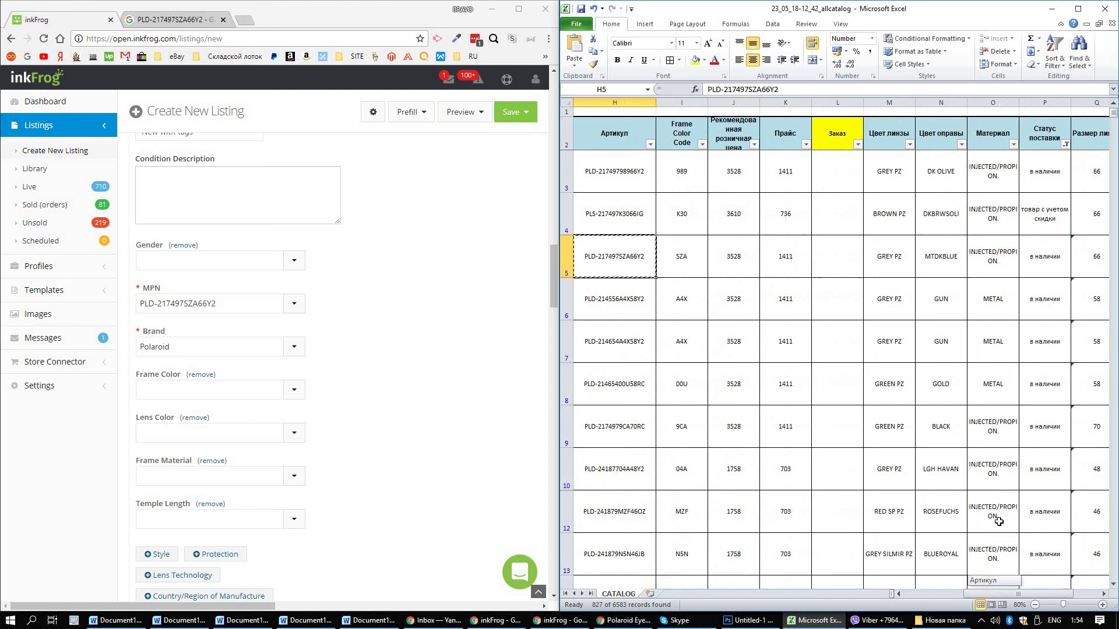
click(951, 270)
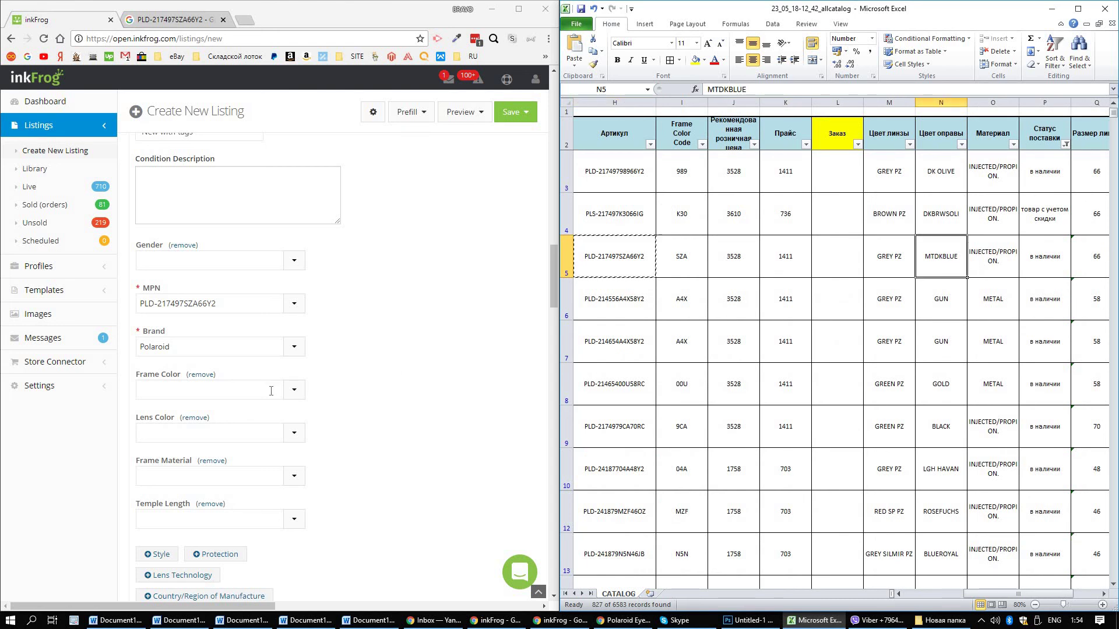
click(222, 392)
text(Dar)
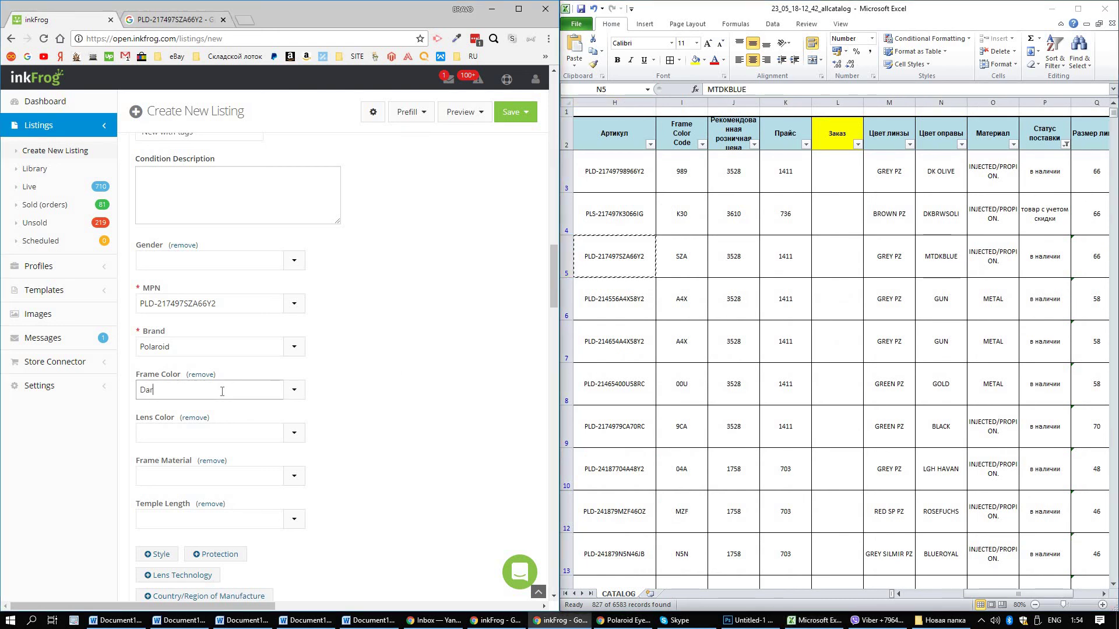
text(k Blue)
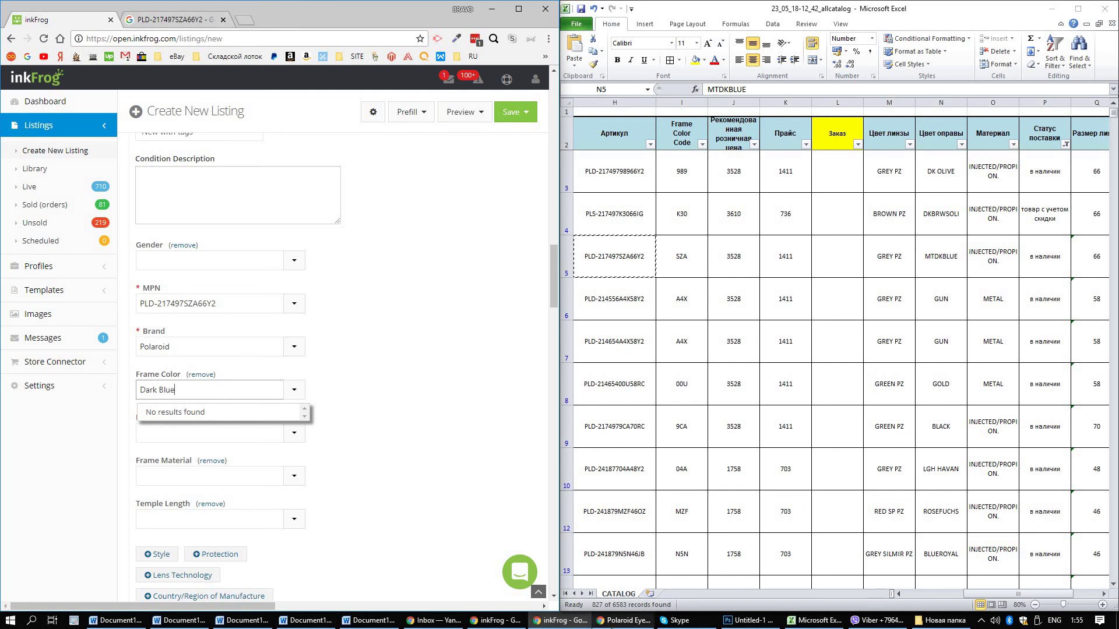
Compare the frame color code on the Polaroid product page with the code for article PLD-217497SZA66Y2 in the Excel catalog.
click(627, 621)
click(1024, 321)
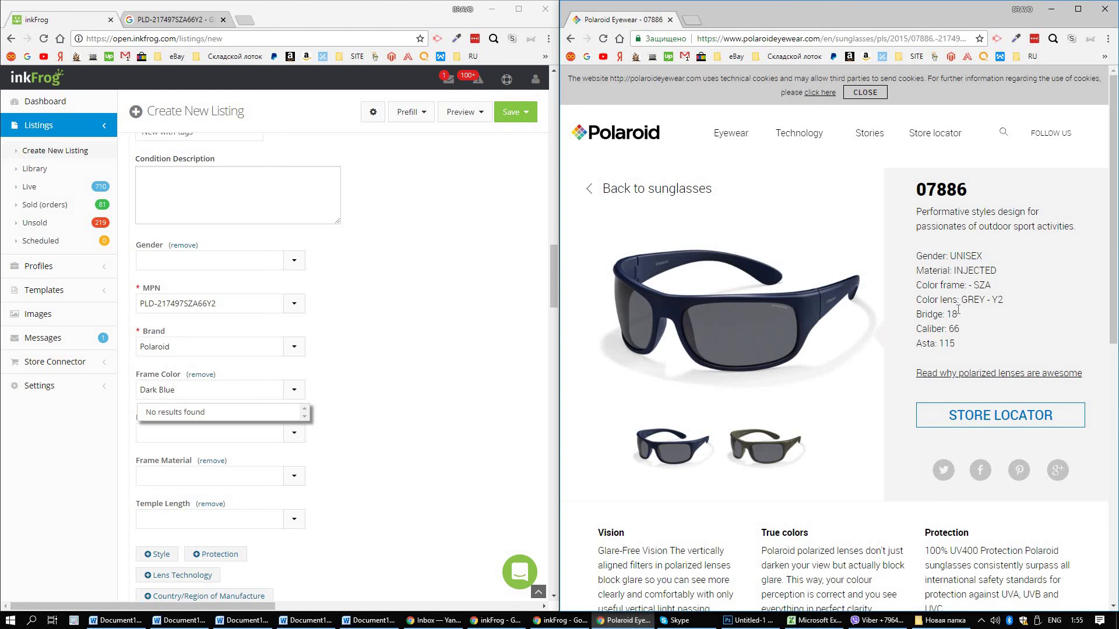
double_click(976, 286)
click(818, 620)
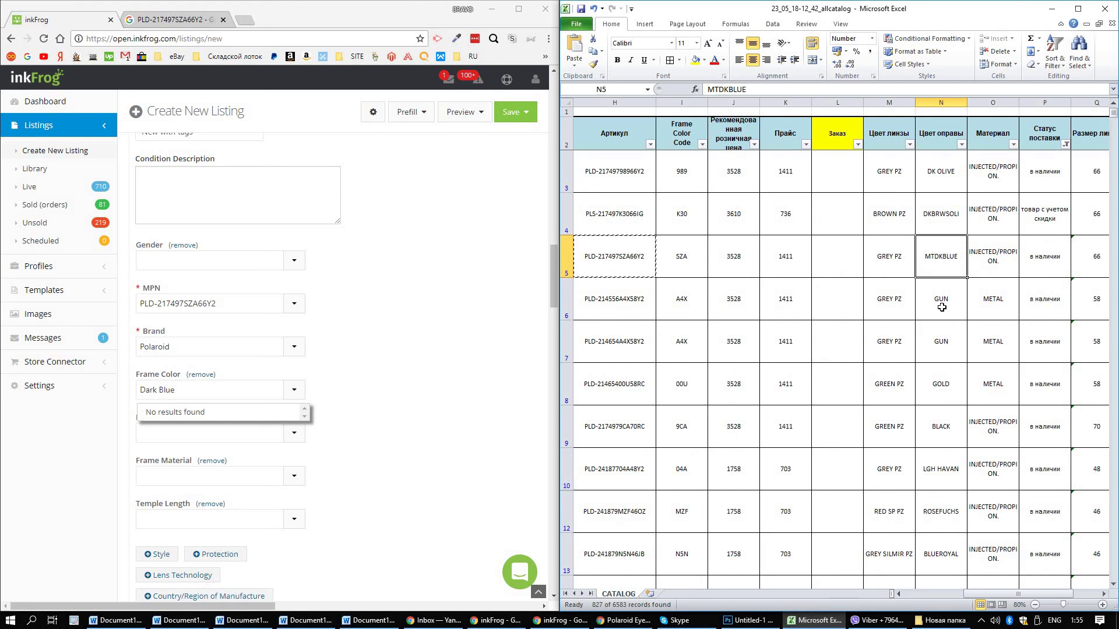
click(689, 266)
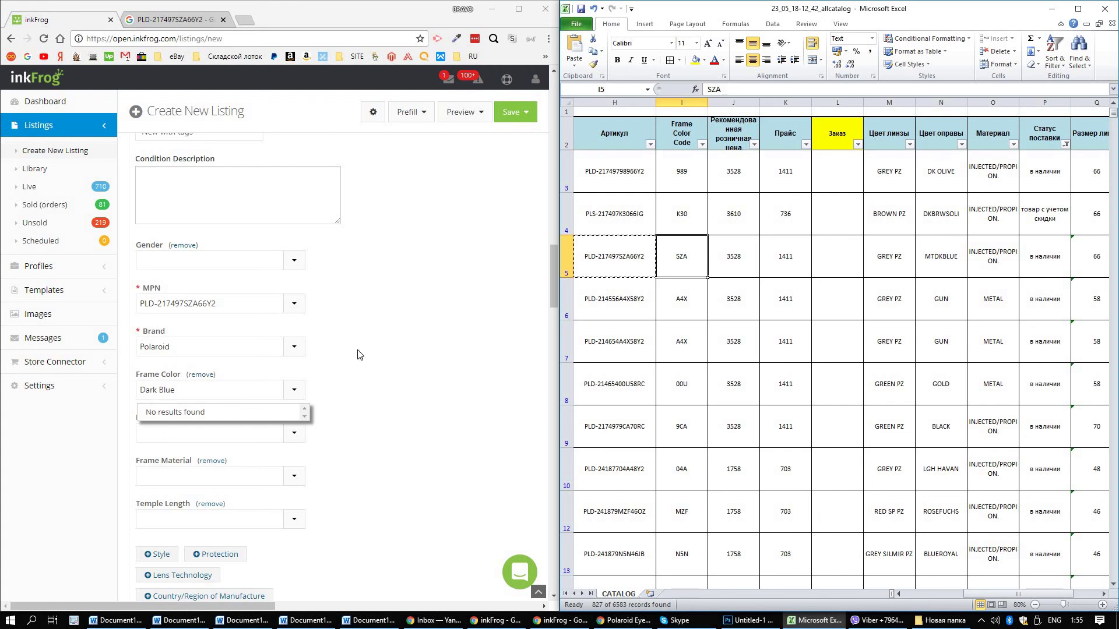
Bring up the listing's title field and copy the frame color MTDKBLUE of article PLD-217497SZA66Y2 from the Excel catalog.
click(450, 290)
scroll(449, 290, up, 15)
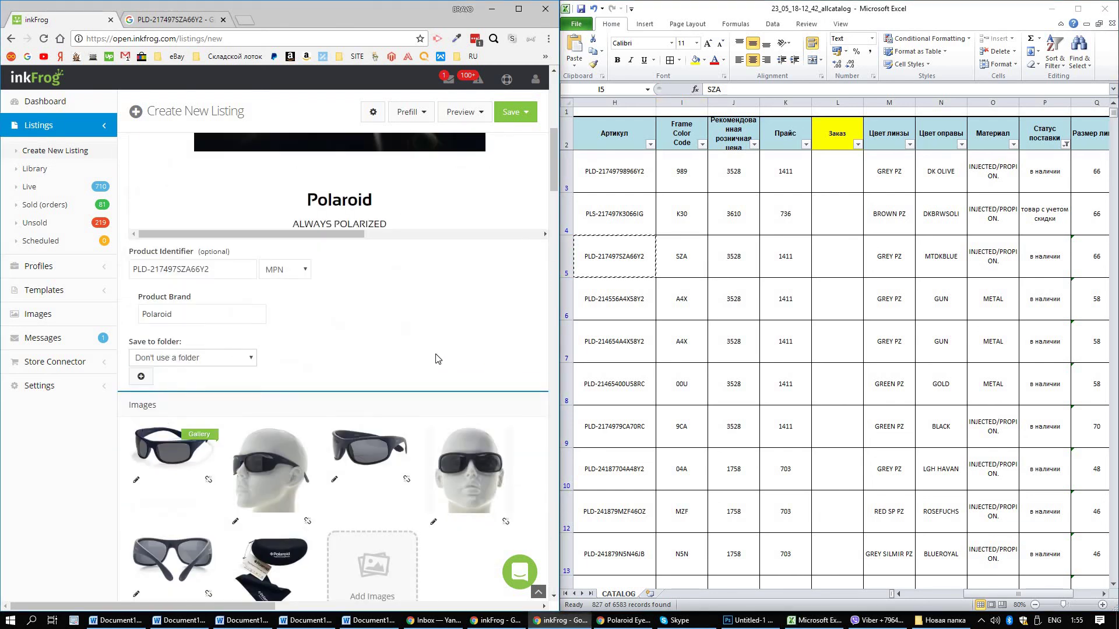
scroll(427, 512, up, 7)
scroll(427, 513, down, 6)
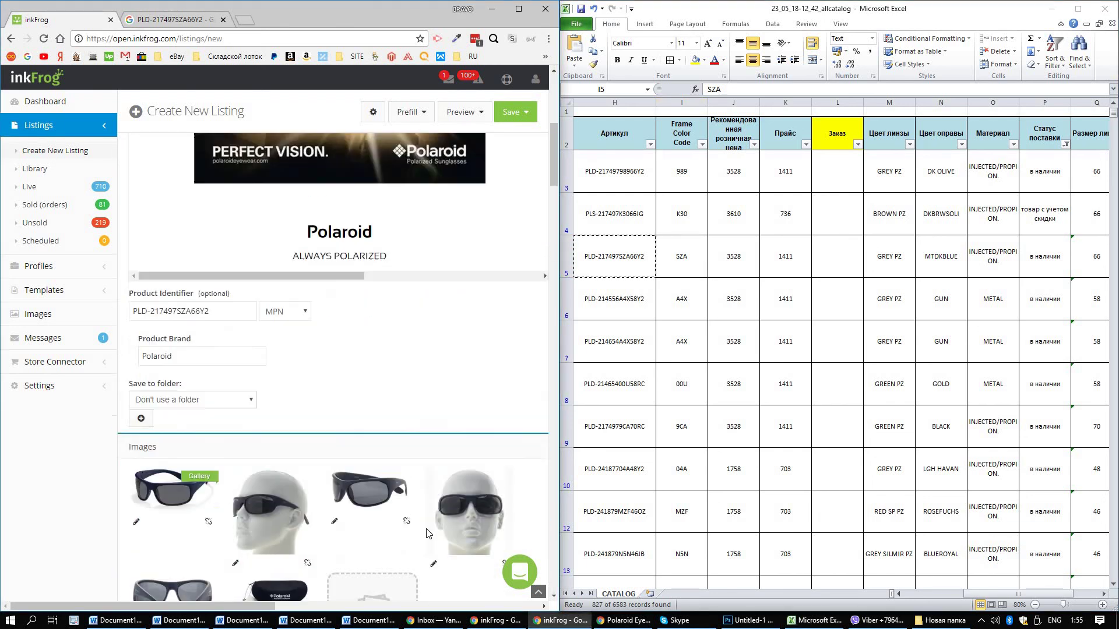
scroll(427, 513, up, 5)
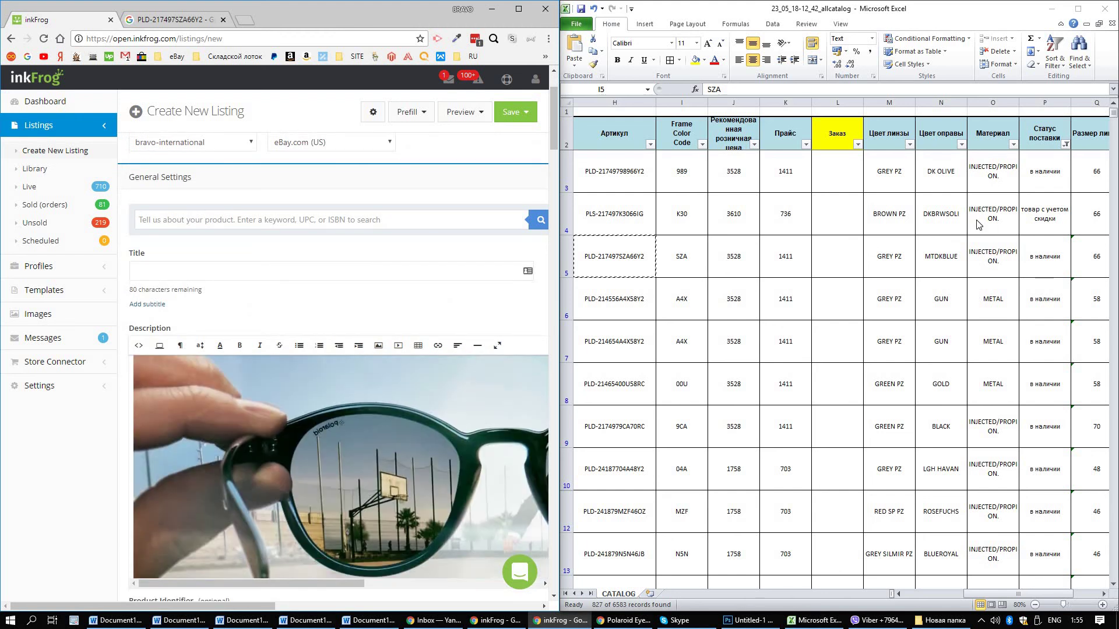
click(948, 217)
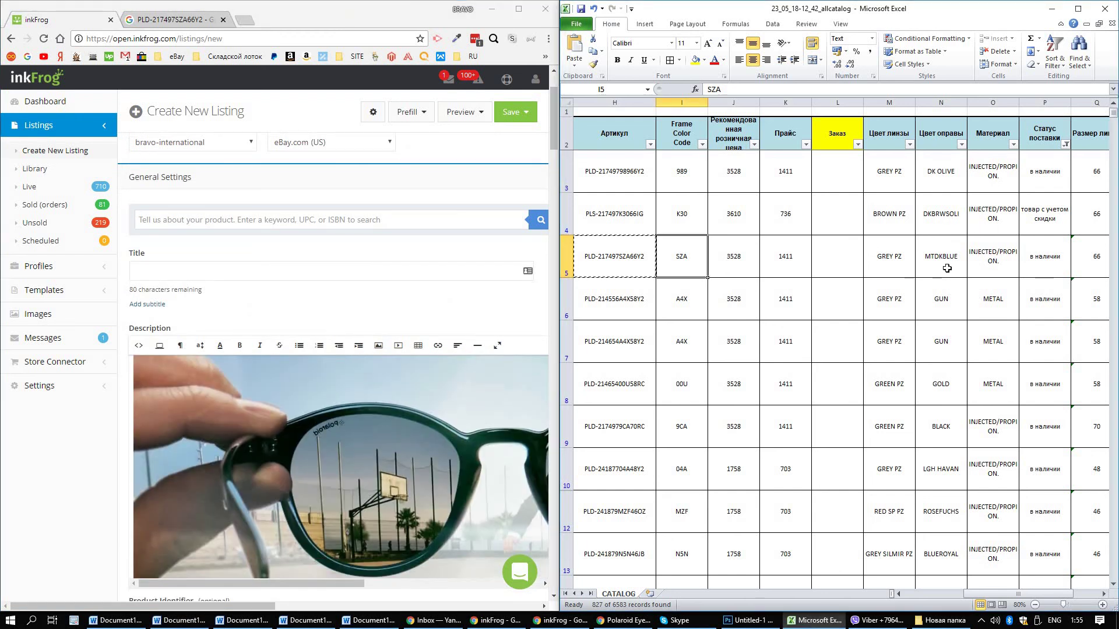
scroll(828, 338, down, 2)
scroll(829, 338, up, 2)
click(916, 271)
key(ctrl+c)
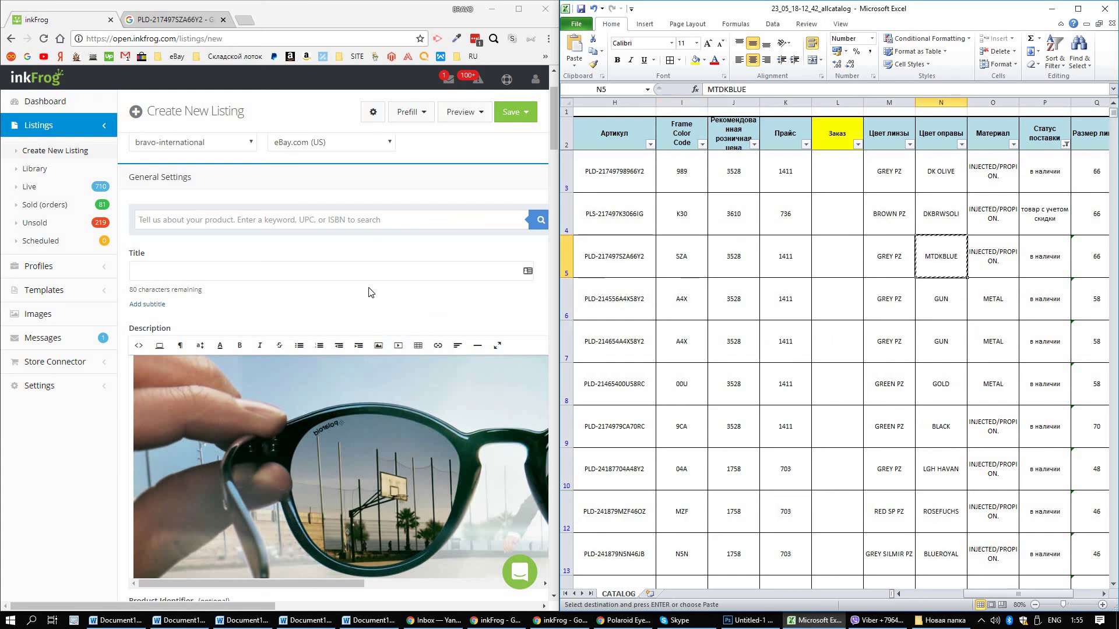
Replace the listing's Frame Color with the copied catalog value MTDKBLUE.
click(91, 554)
scroll(248, 561, down, 15)
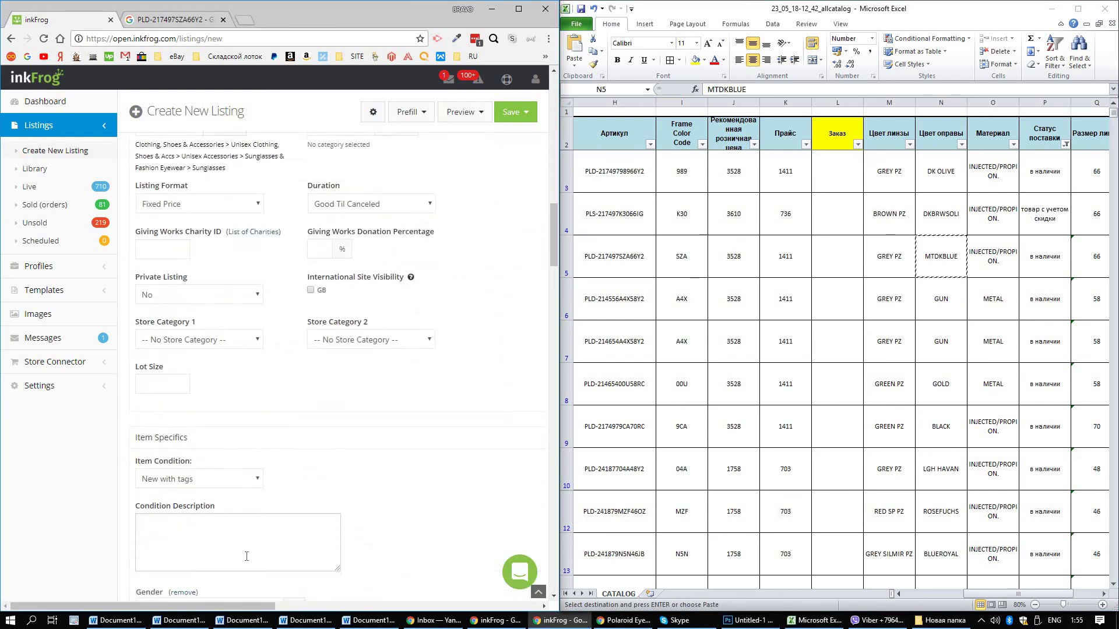
scroll(248, 561, down, 2)
drag(222, 510, 100, 515)
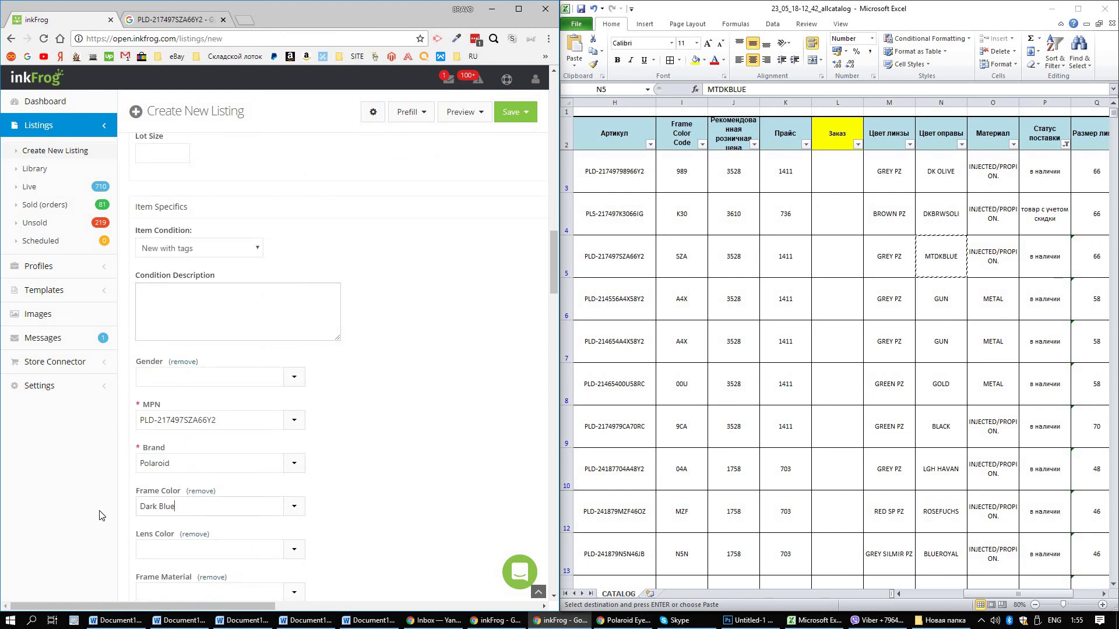
key(ctrl+v)
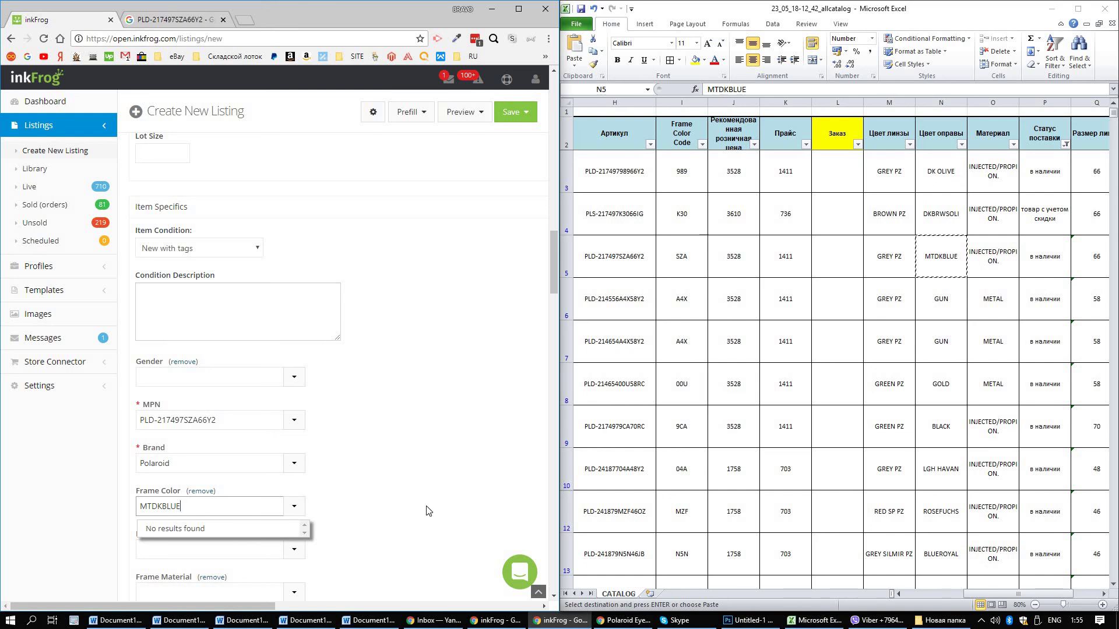
Spell out the abbreviated Frame Color so that it reads DARK BLUE.
click(162, 506)
key(ctrl+Right)
key(shift+Home)
text(dark)
key(BackSpace)
key(BackSpace)
key(BackSpace)
text(DARK)
scroll(557, 278, up, 10)
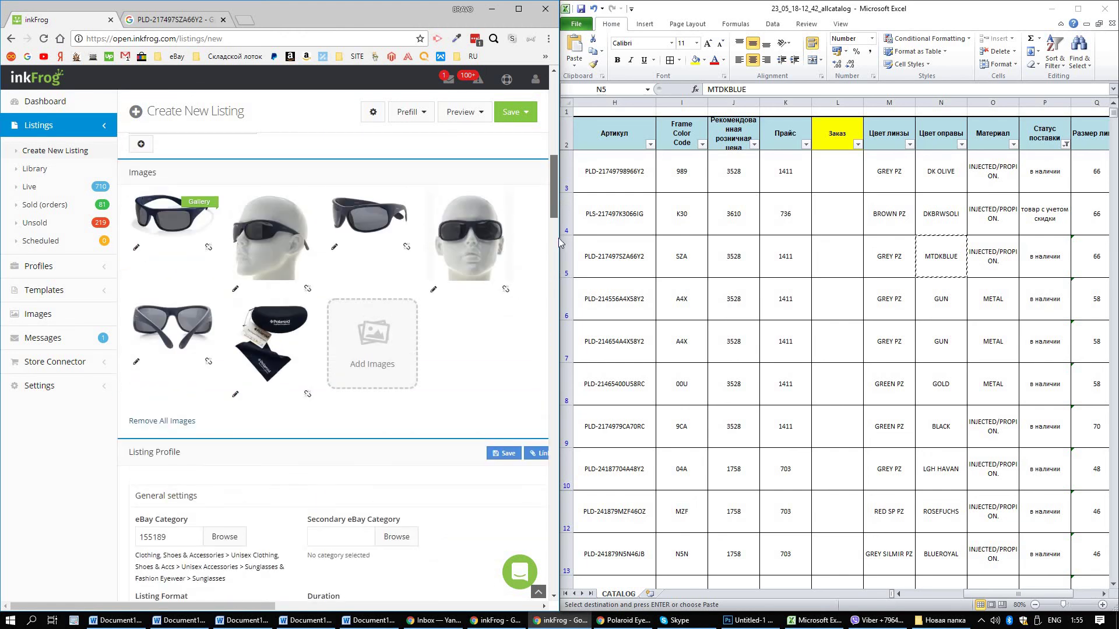
scroll(547, 305, down, 10)
click(381, 360)
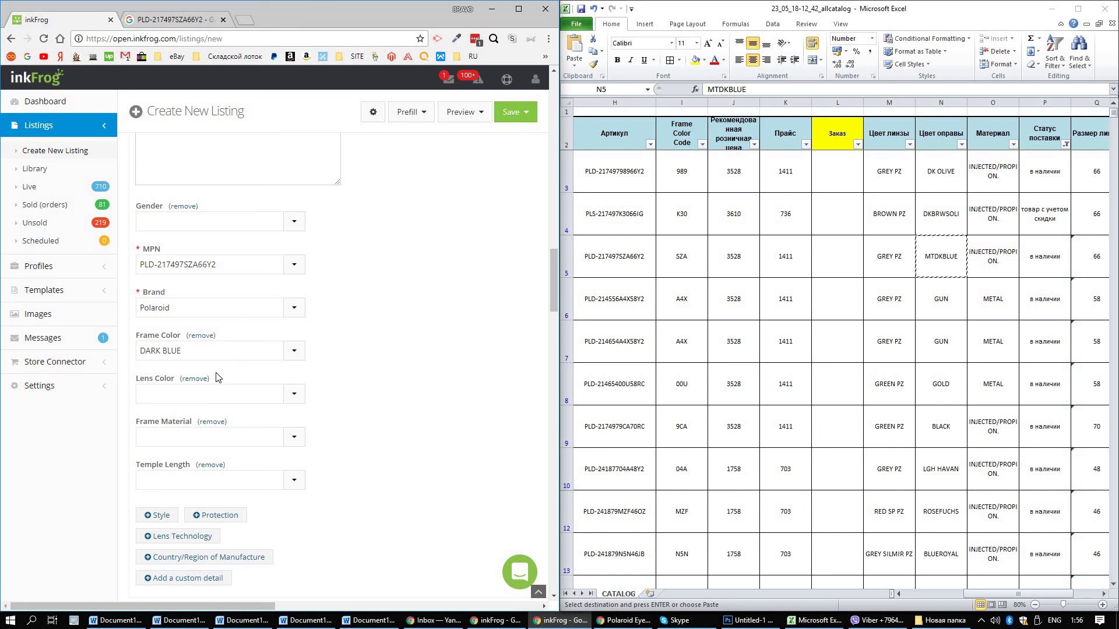
Copy the lens color GREY PZ of article PLD-217497SZA66Y2 from the Excel catalog into the listing's Lens Color.
click(222, 391)
right_click(891, 254)
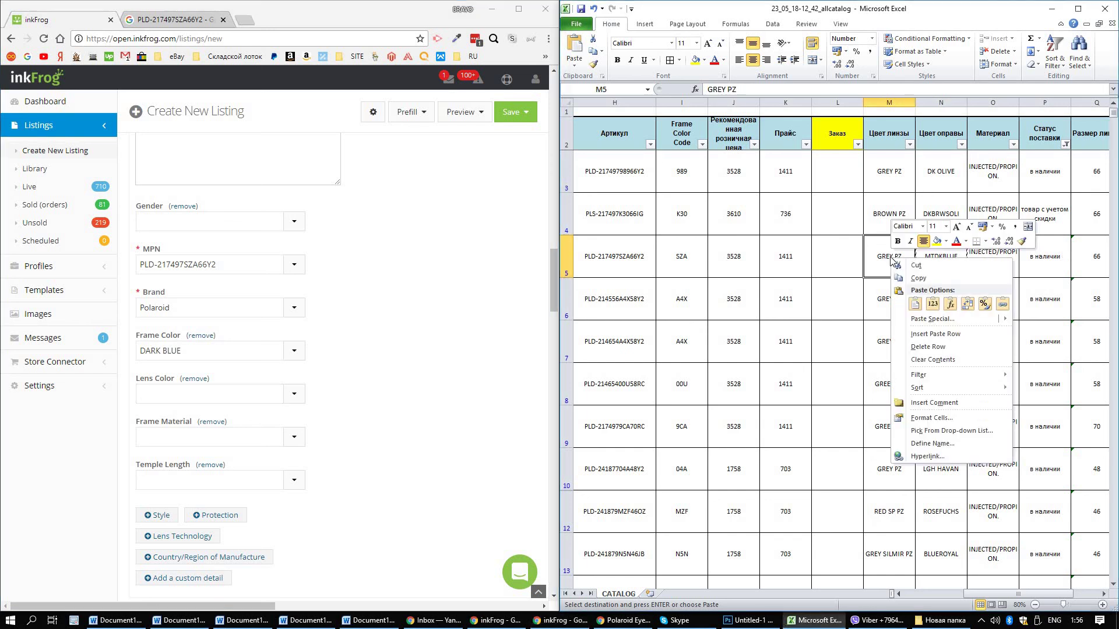
click(928, 282)
click(180, 393)
key(ctrl+v)
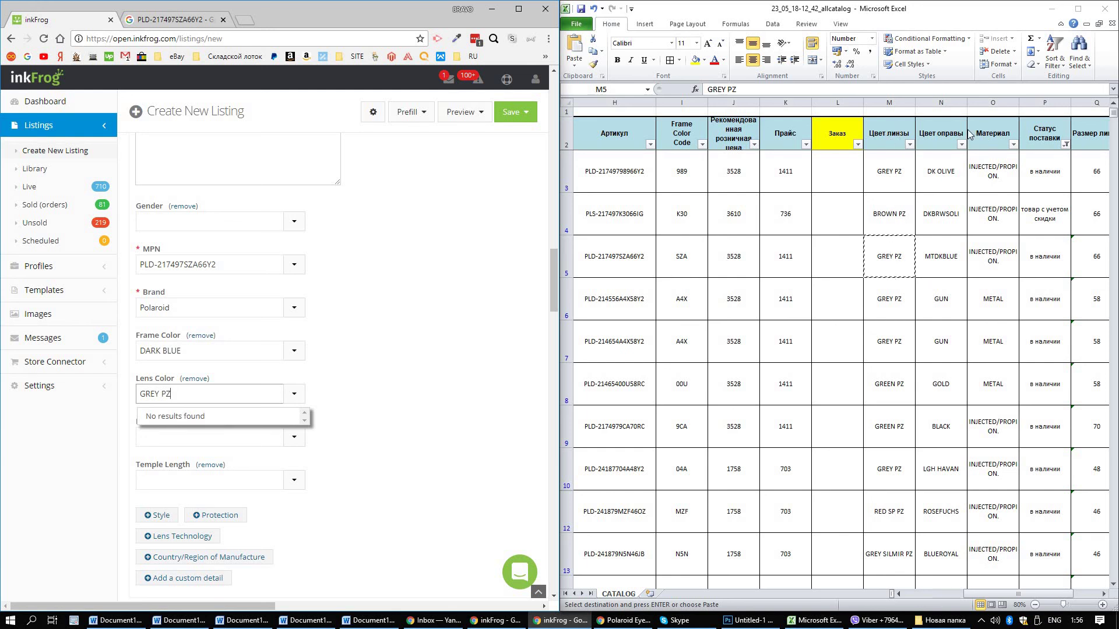
click(352, 427)
Compare the frame material in the Excel catalog with the material given on the Polaroid product page.
click(252, 434)
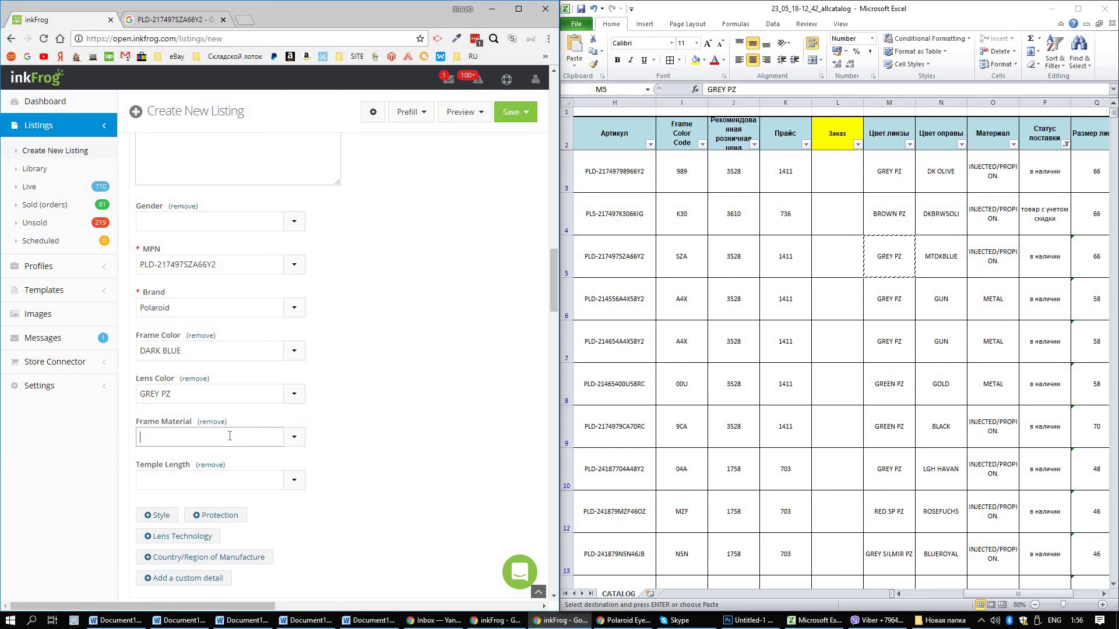
key(alt+Tab)
click(997, 221)
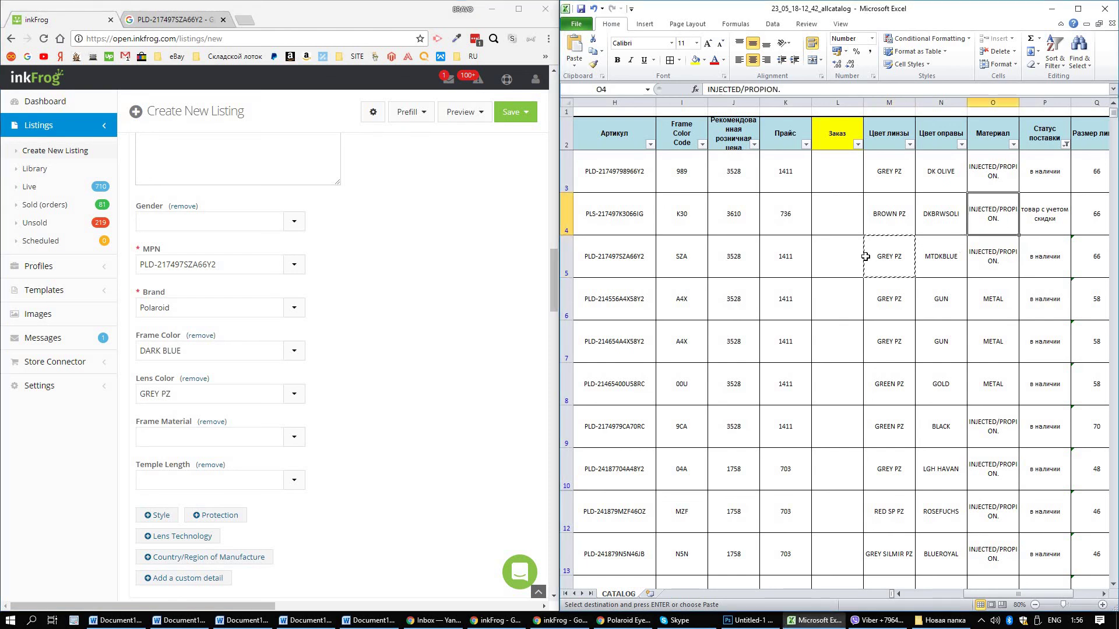
drag(555, 278, 557, 148)
drag(561, 240, 559, 294)
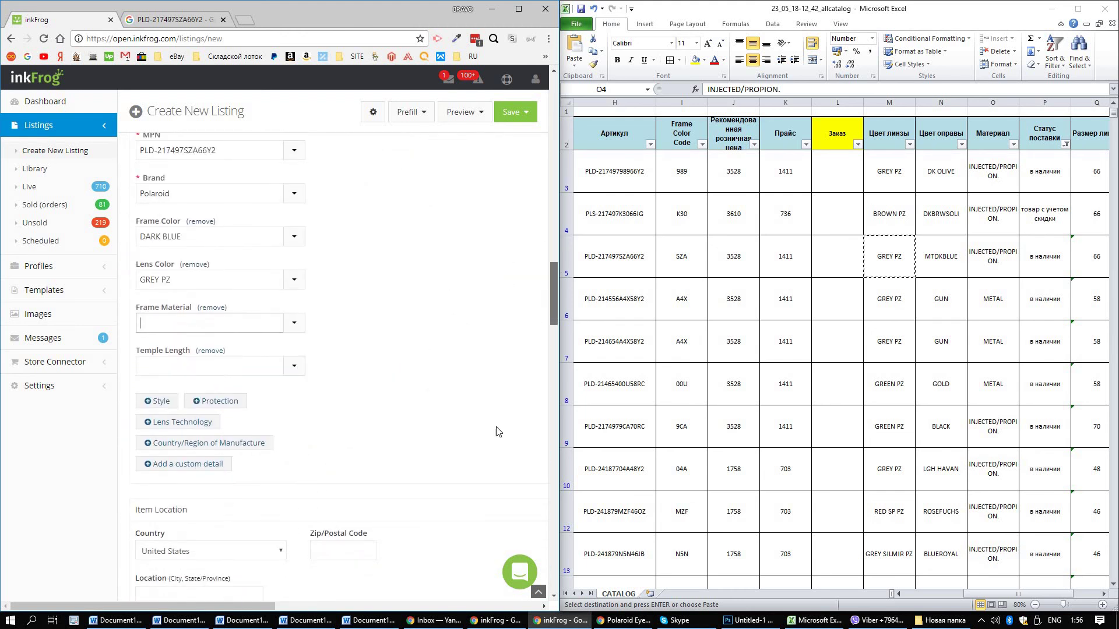
click(621, 620)
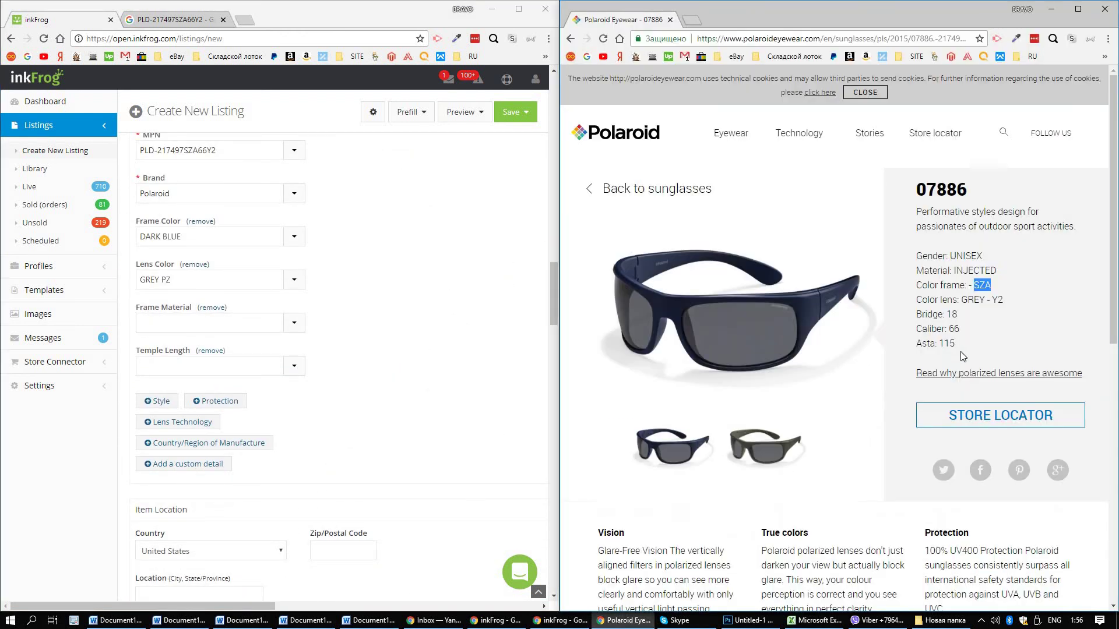
double_click(981, 270)
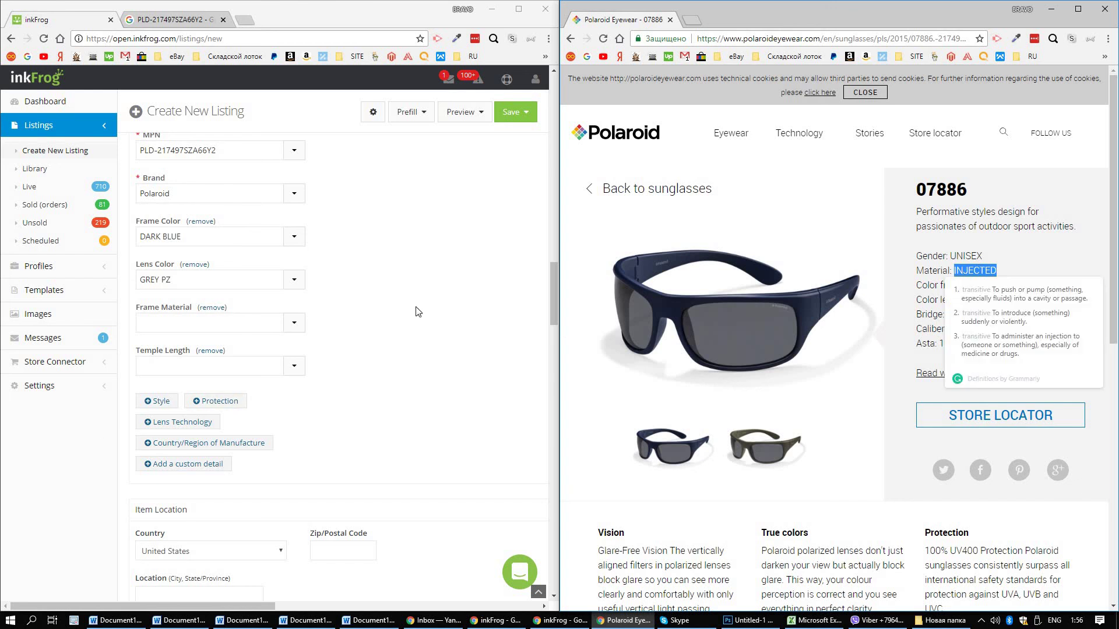
Copy the material from the Excel catalog into the listing's Frame Material and shorten it to INJECTED.
click(815, 620)
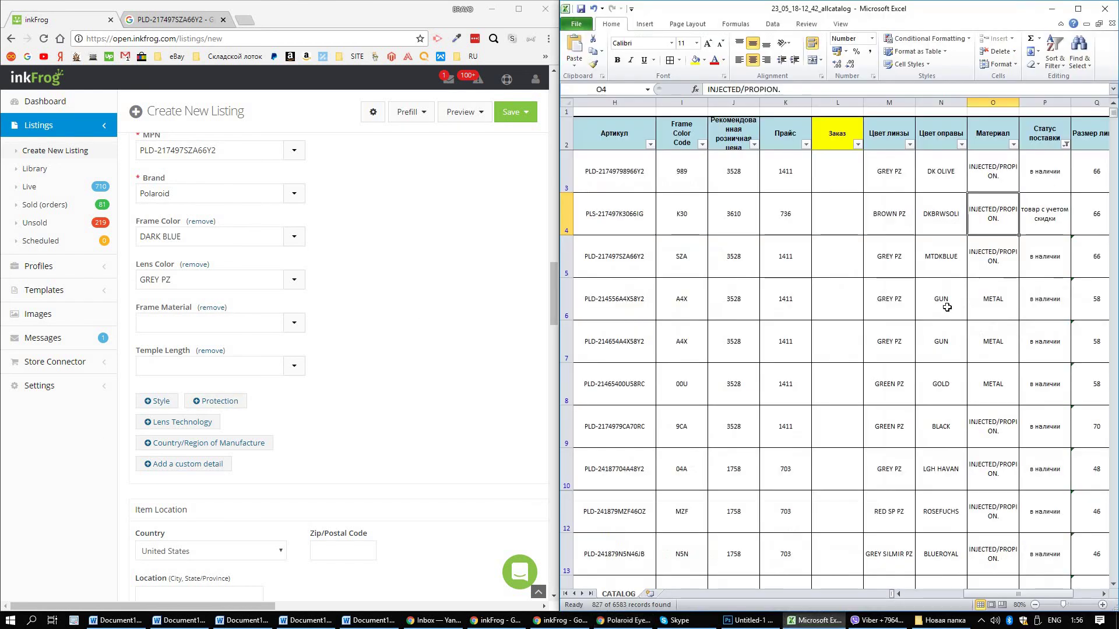
right_click(1000, 222)
click(1025, 243)
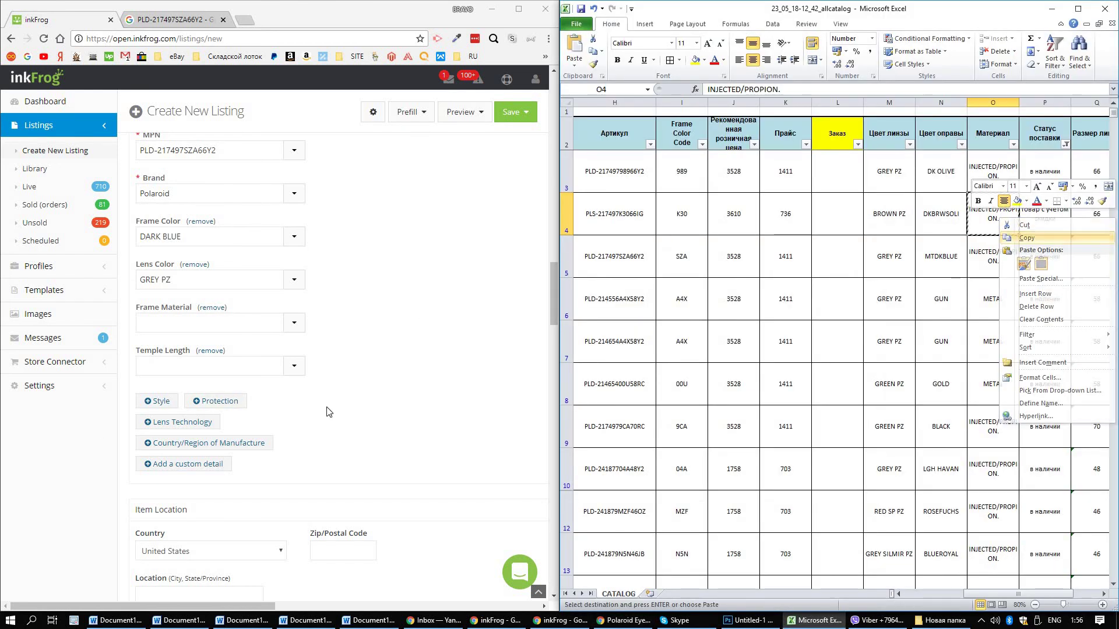
click(181, 358)
click(190, 320)
key(ctrl+v)
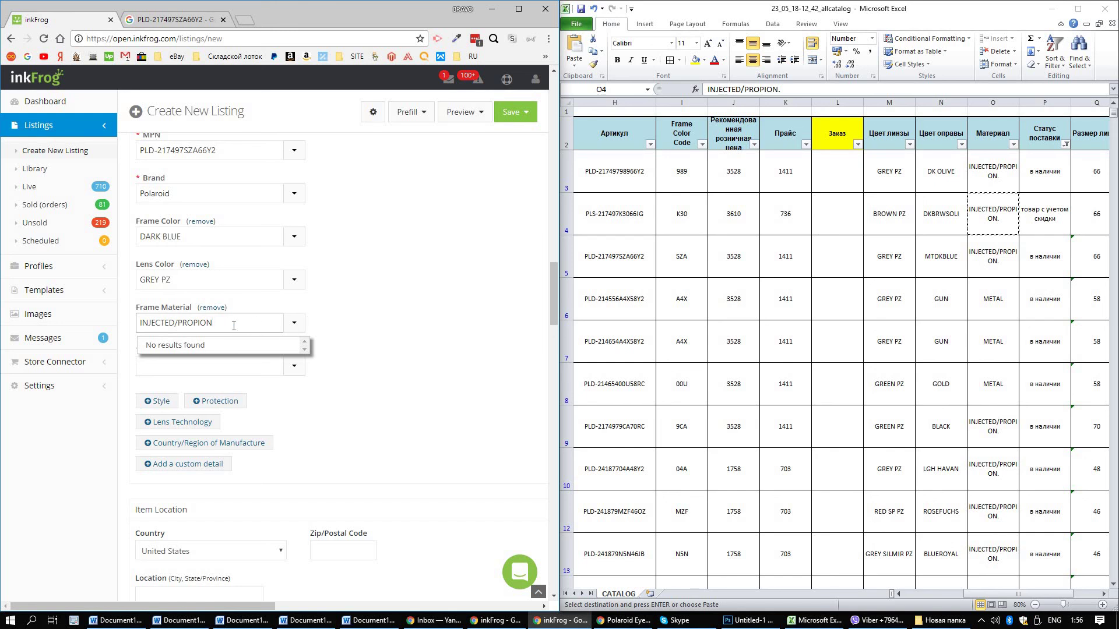
drag(234, 326, 168, 330)
key(BackSpace)
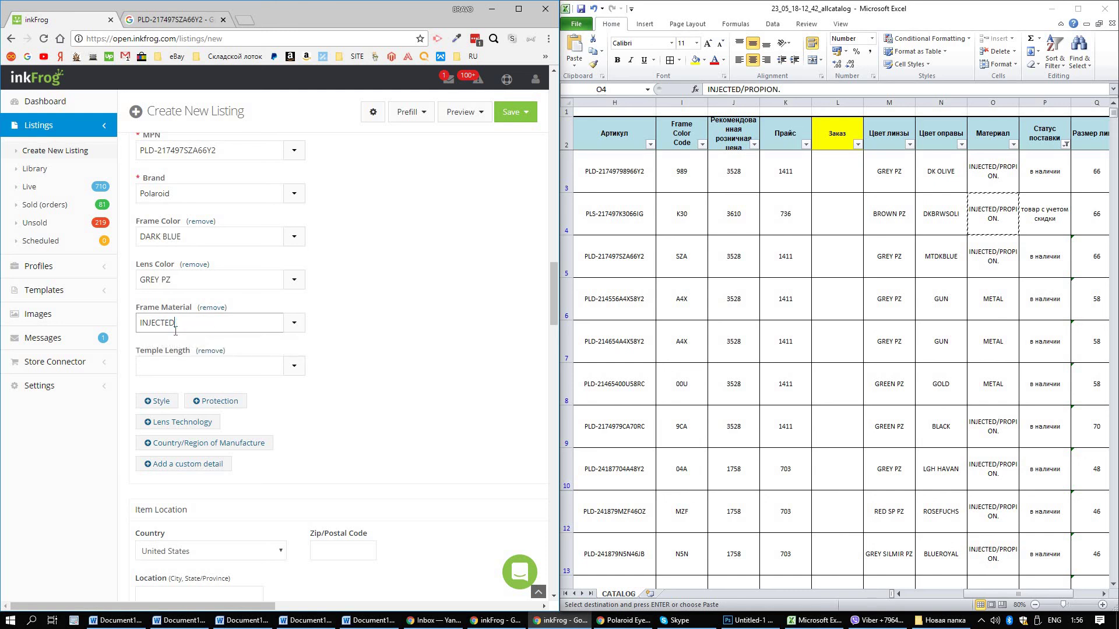
click(424, 364)
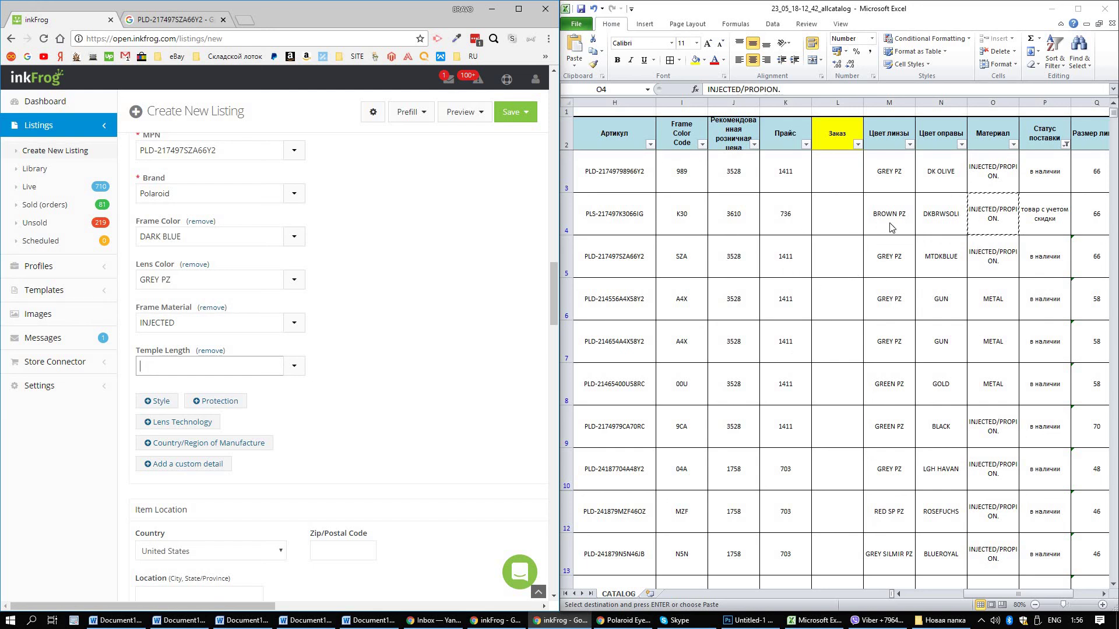
Look up the temple size in the Excel catalog and set the listing's Temple Length to 115.
click(942, 216)
scroll(942, 216, right, 5)
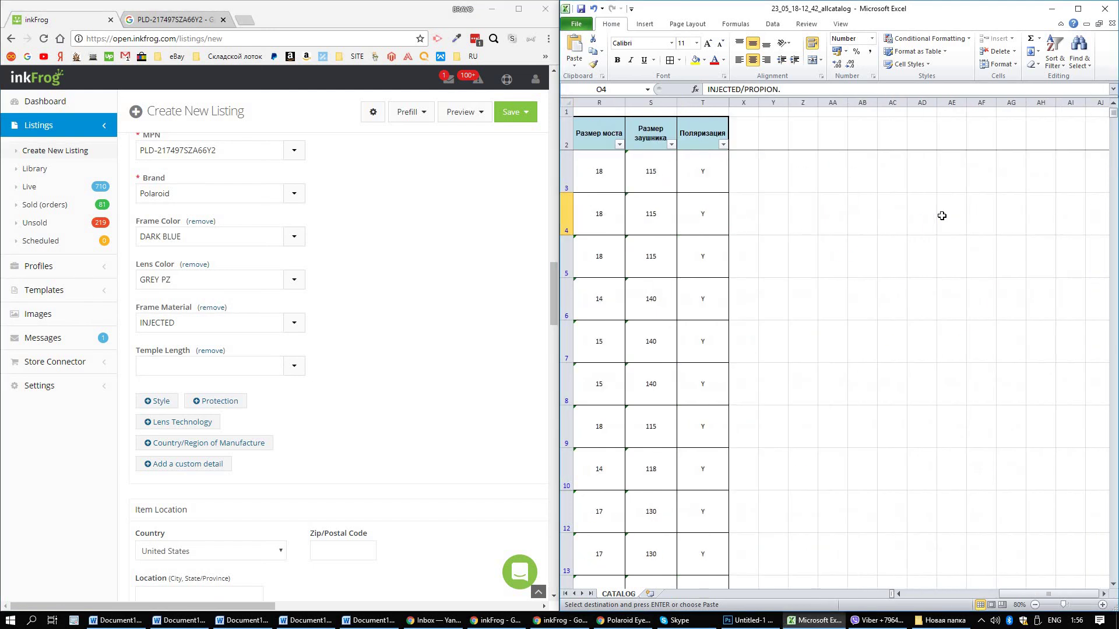
scroll(871, 215, left, 1)
click(699, 215)
click(223, 364)
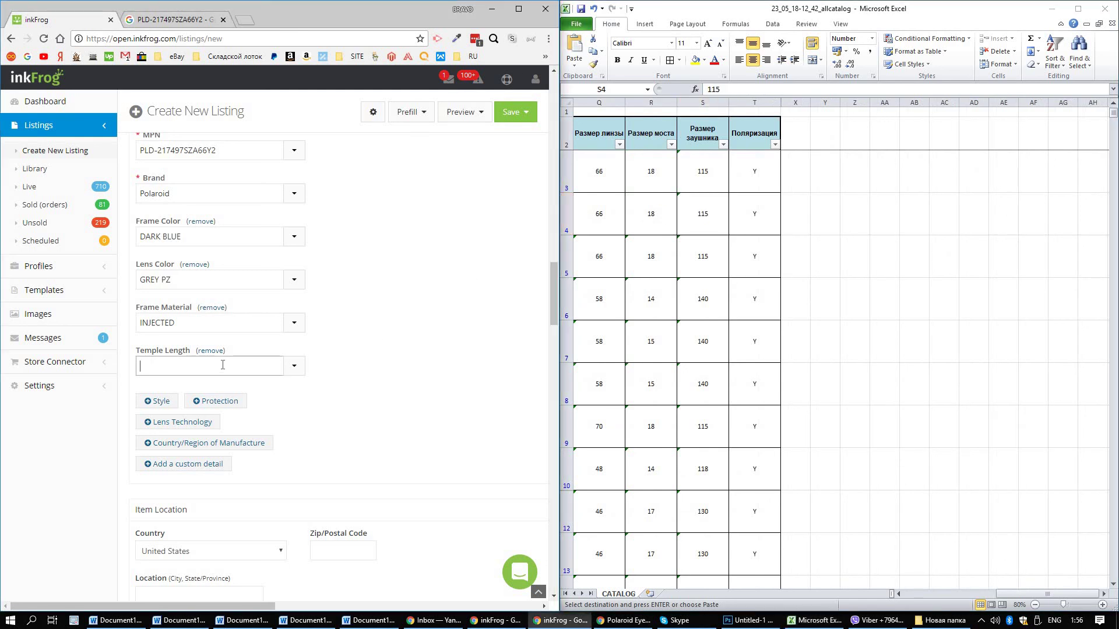
text(115)
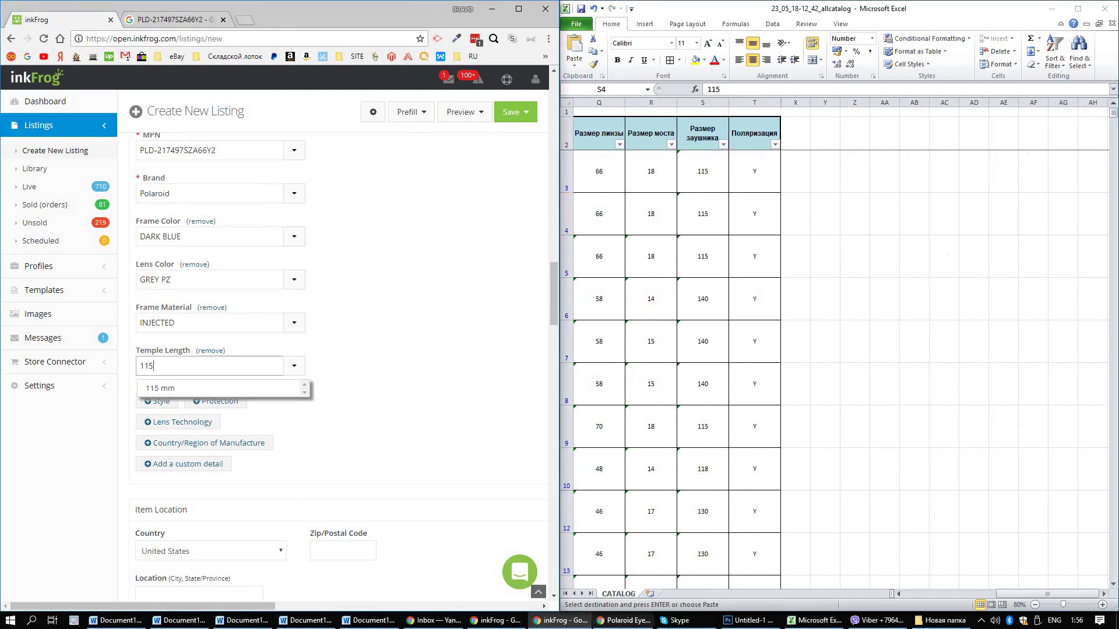
Check the temple length against the Asta value on the Polaroid product page.
click(623, 620)
click(1008, 262)
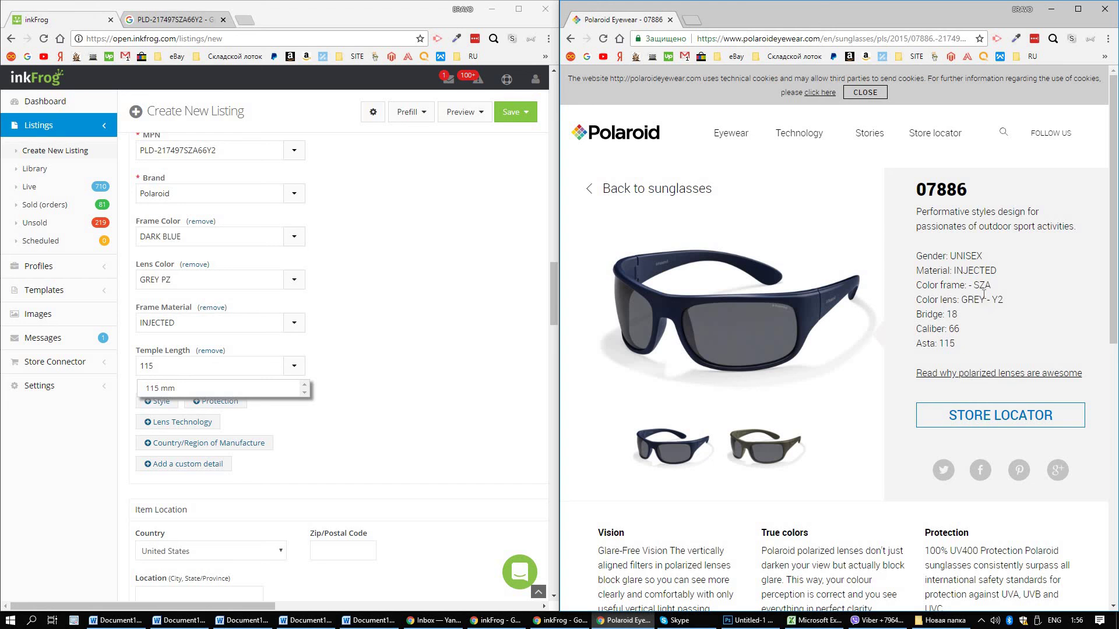
drag(935, 345, 964, 349)
click(402, 376)
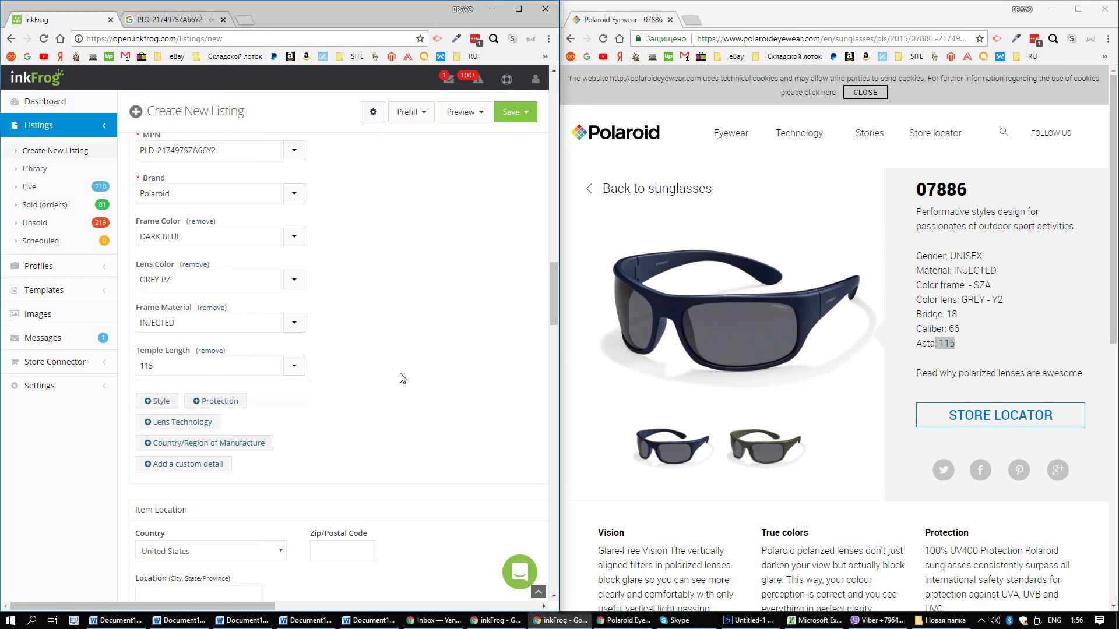
Set the listing's price to $150 in the pricing section.
scroll(359, 418, down, 1)
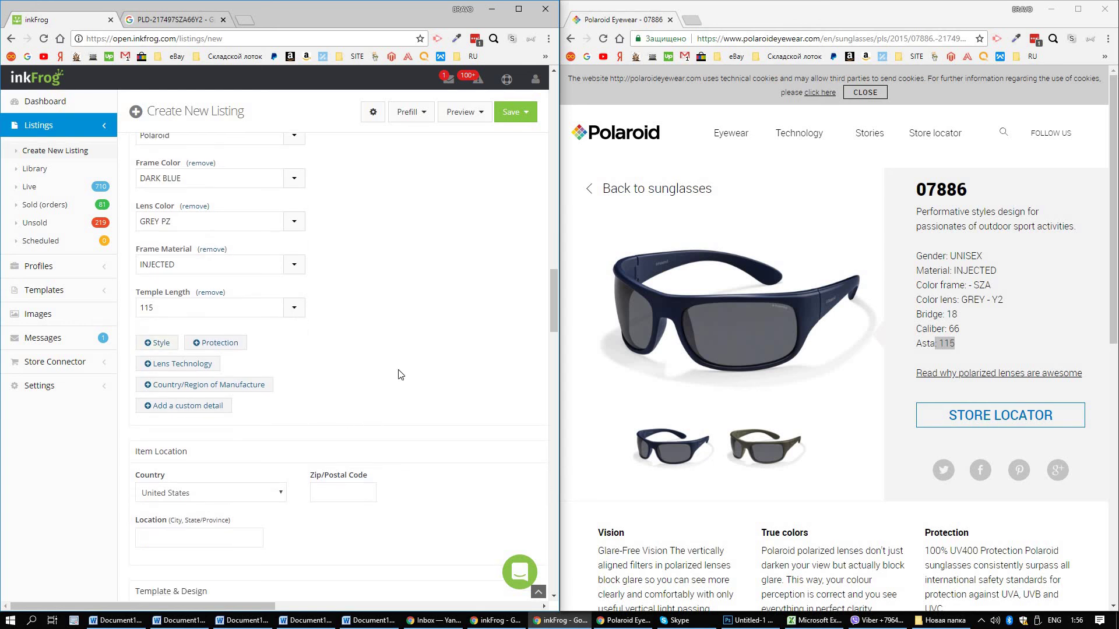
scroll(399, 376, down, 5)
scroll(399, 376, up, 3)
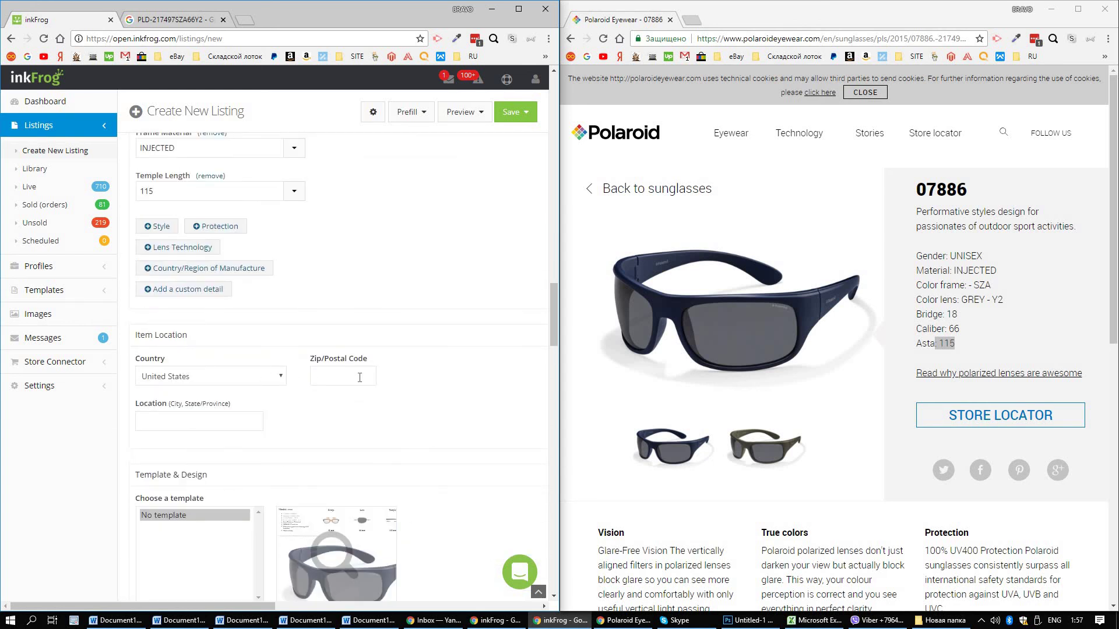
scroll(336, 433, down, 8)
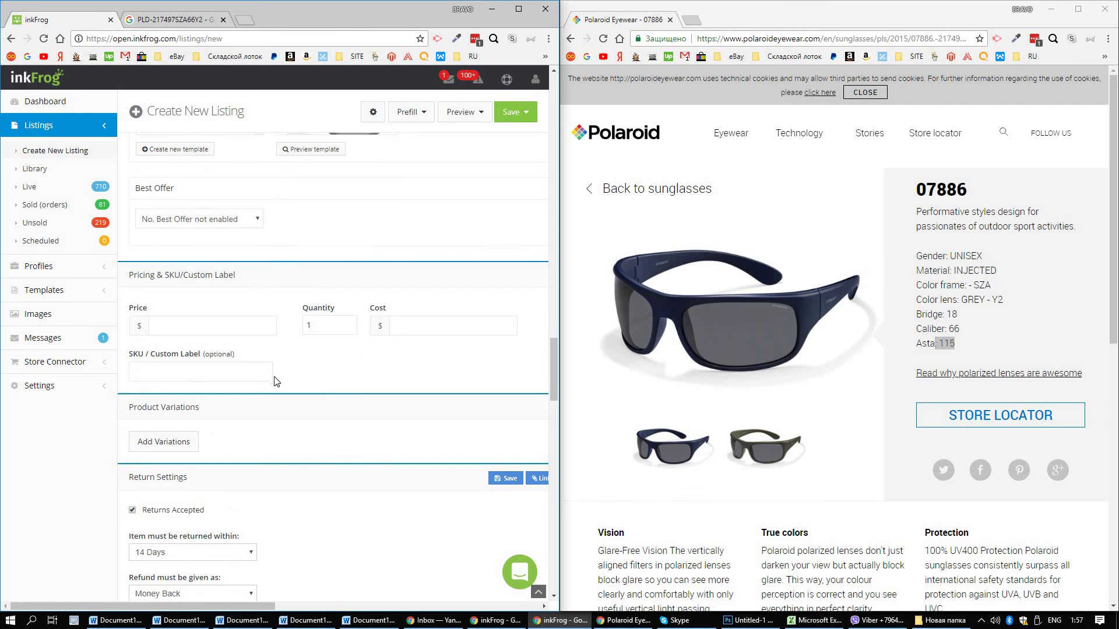
scroll(277, 384, down, 2)
scroll(292, 279, up, 2)
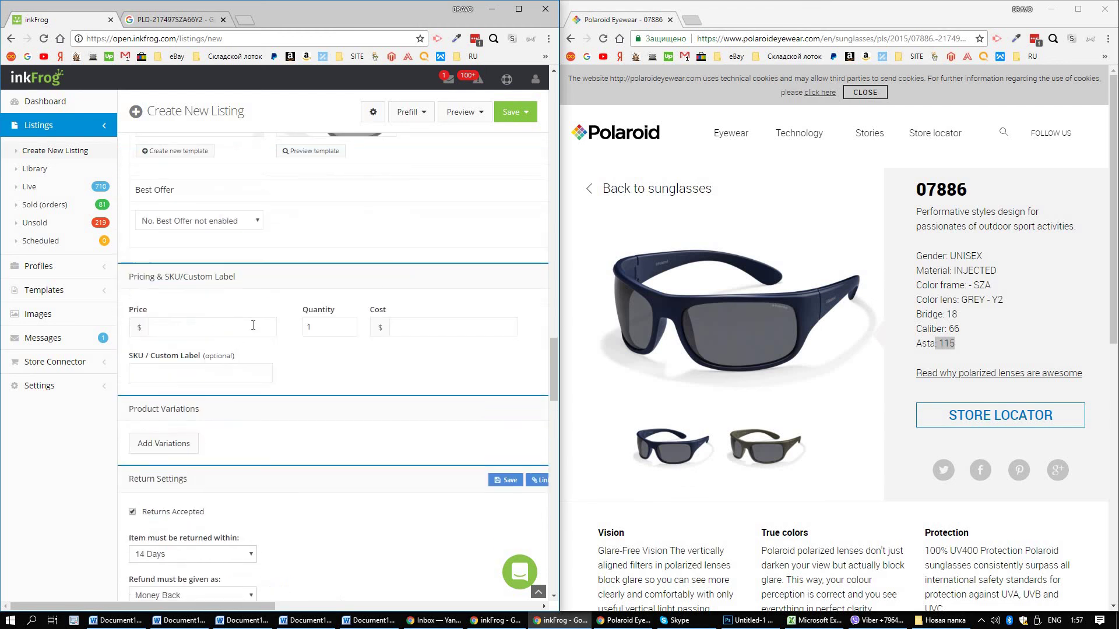
click(244, 336)
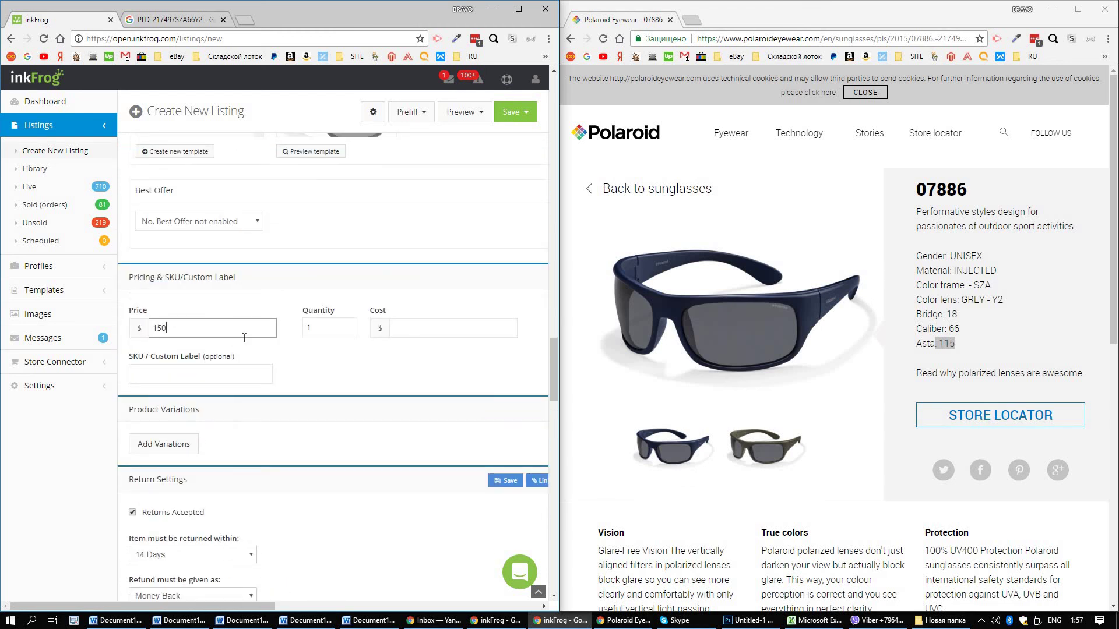
click(412, 292)
Copy the article number from the Excel catalog and set the listing's SKU / Custom Label to eBay-USA-PLD-217497SZA66Y2.
click(229, 371)
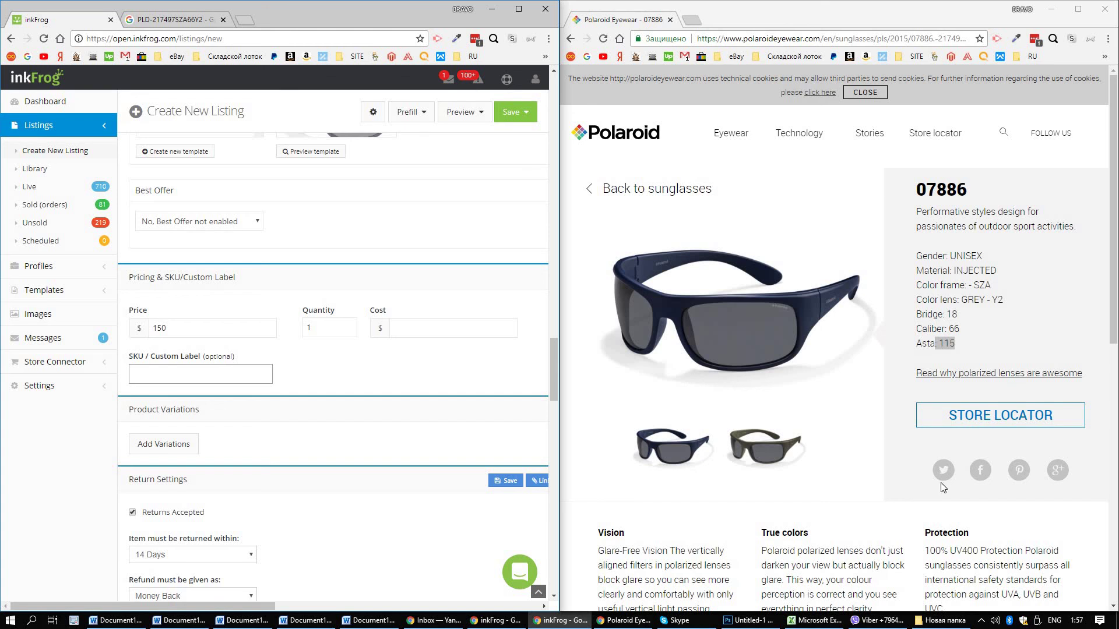
click(824, 619)
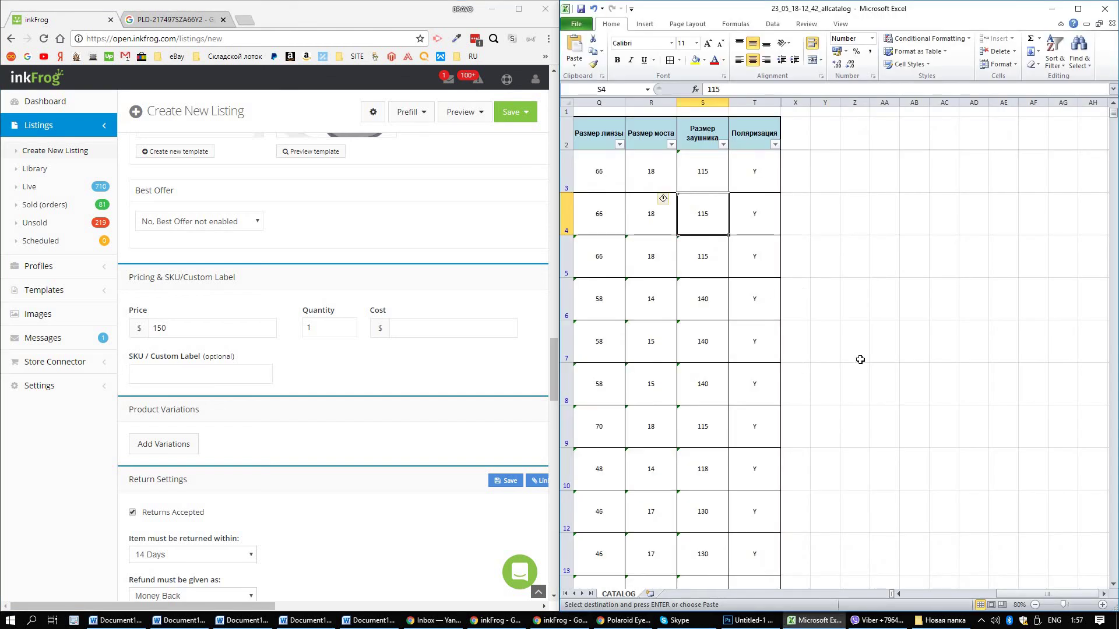
scroll(860, 360, left, 5)
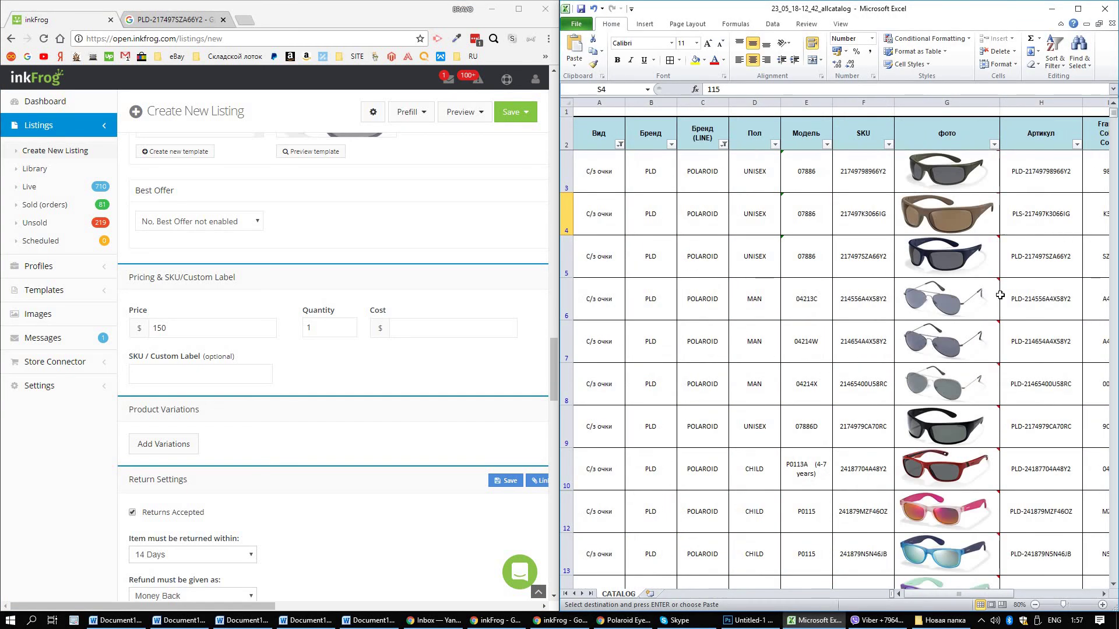
click(1028, 272)
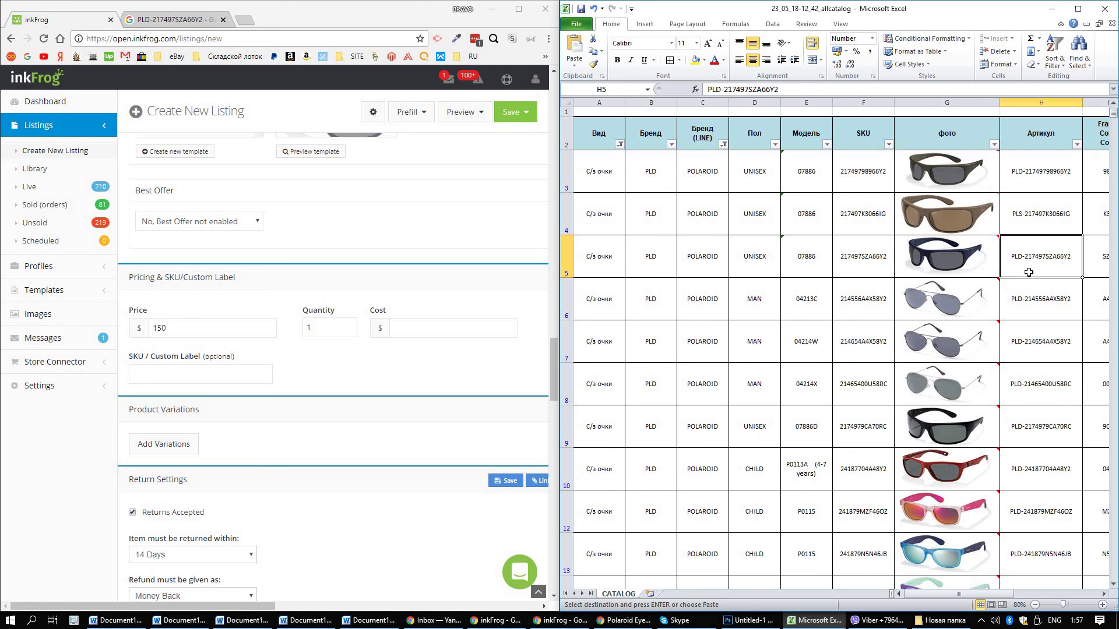
click(134, 373)
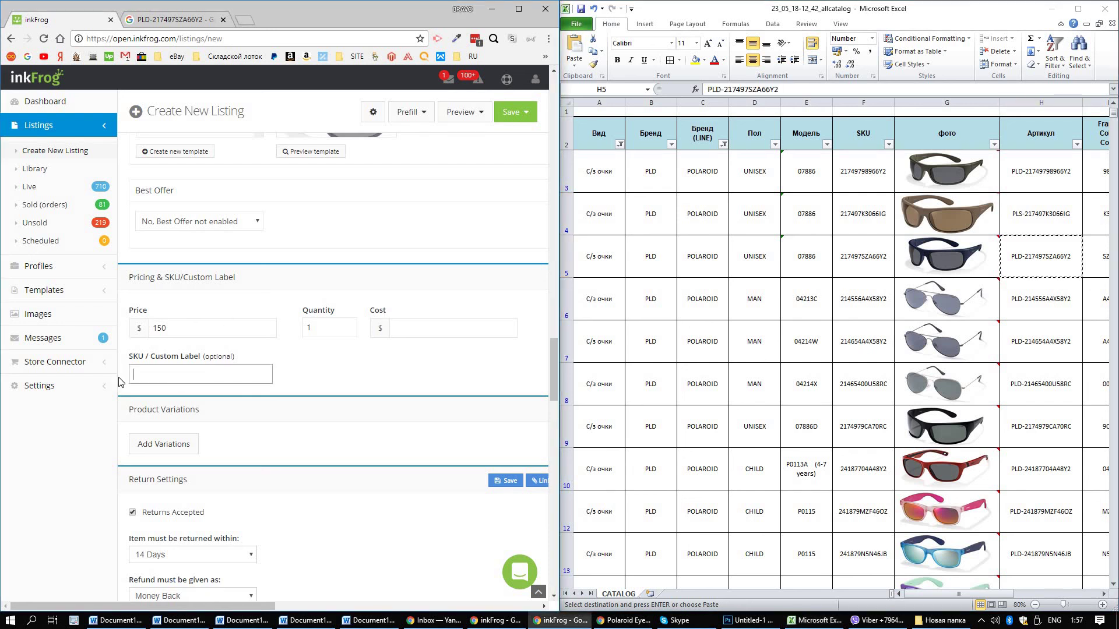
text(PLD-217497SZA66Y2)
text(eBay-USA)
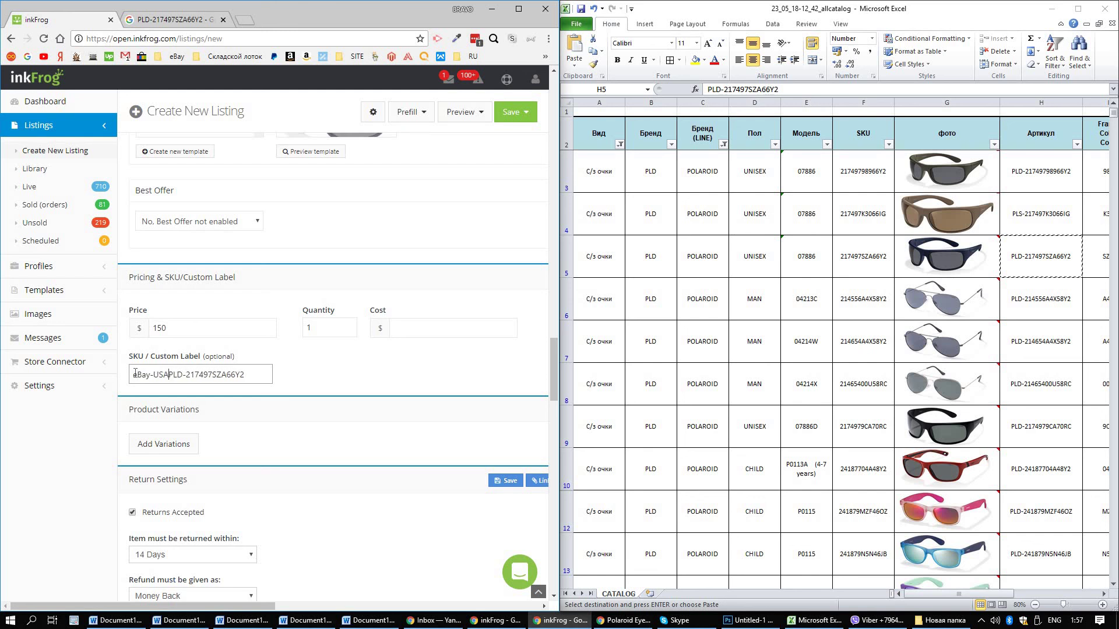
text(-)
Look over the return and shipping settings and the start of the listing form.
scroll(332, 411, down, 3)
scroll(455, 441, down, 15)
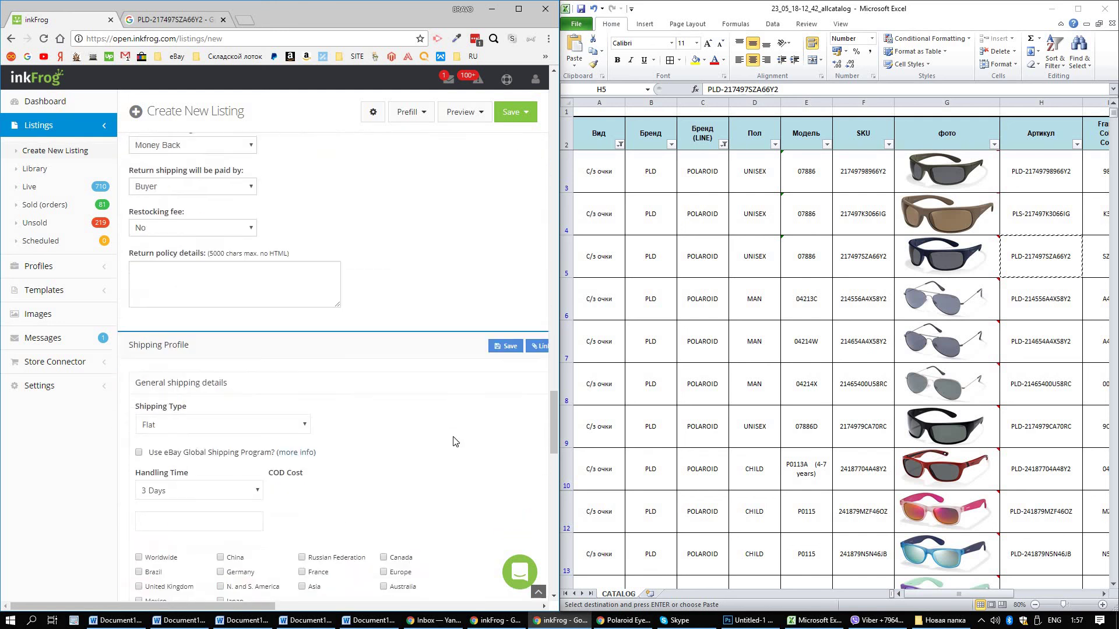
scroll(454, 437, up, 15)
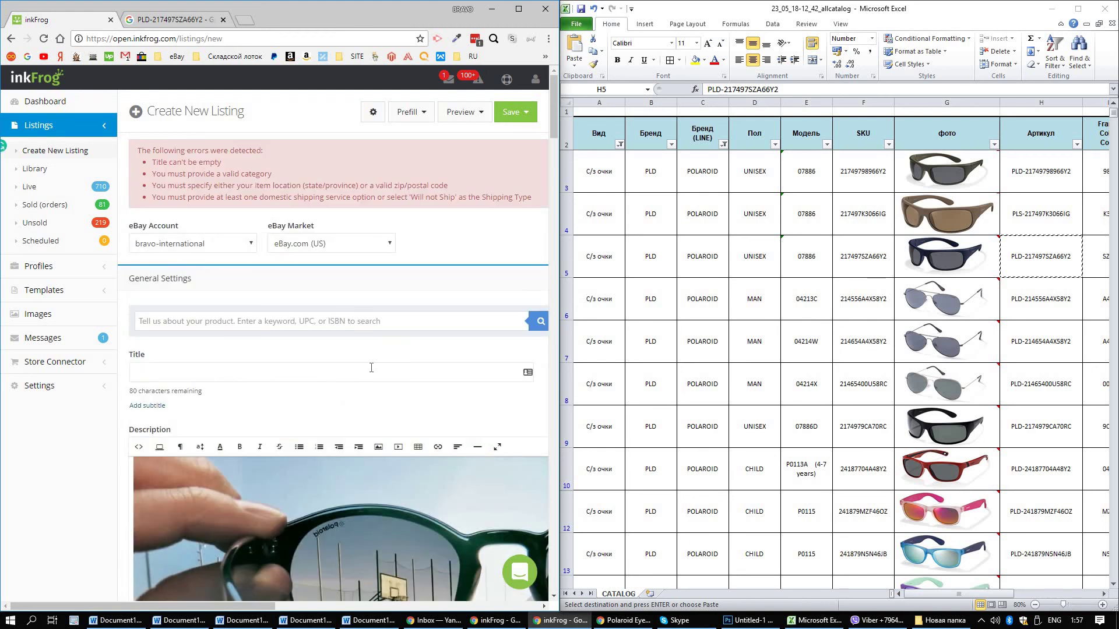
Maximize the browser window and enter POLAROID in capital letters as the listing title.
scroll(364, 336, down, 2)
click(518, 9)
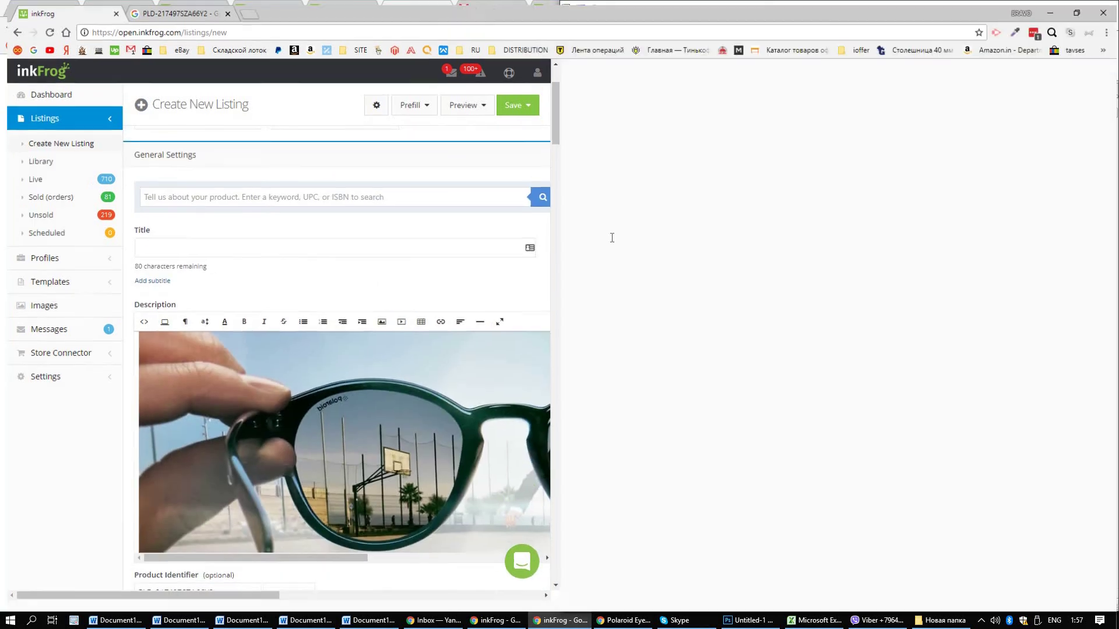
click(444, 249)
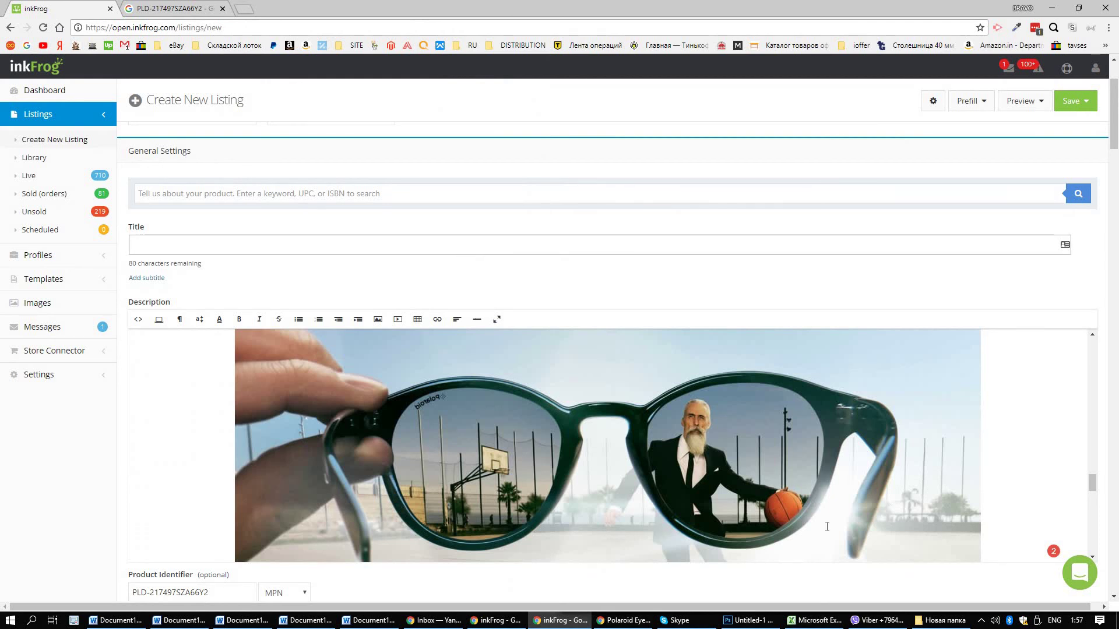
click(380, 621)
text(Polaroid)
click(391, 621)
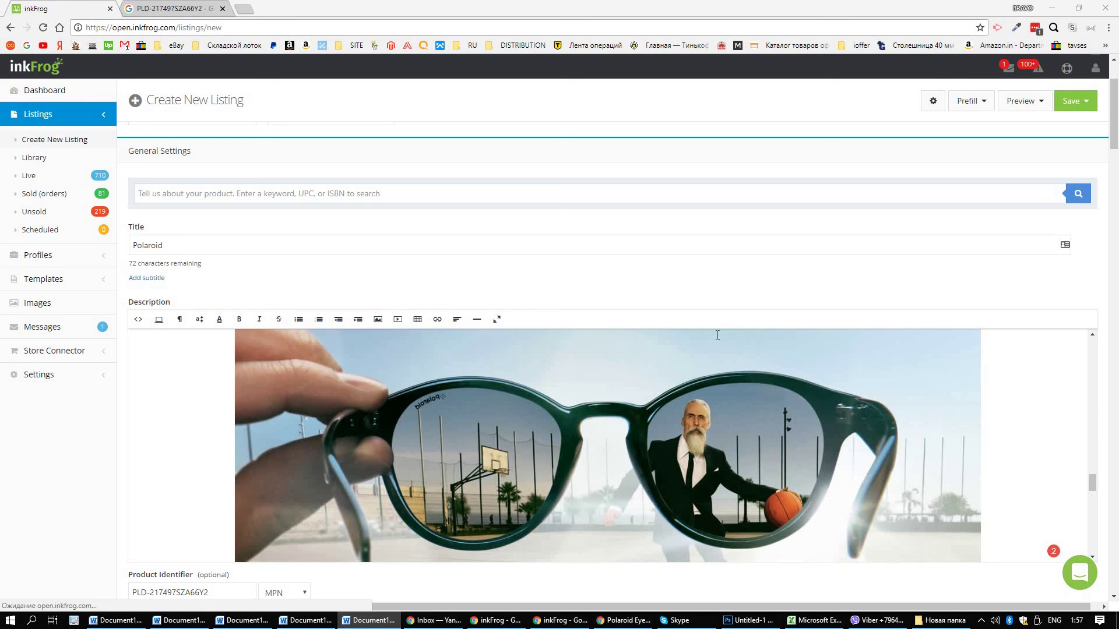
click(174, 243)
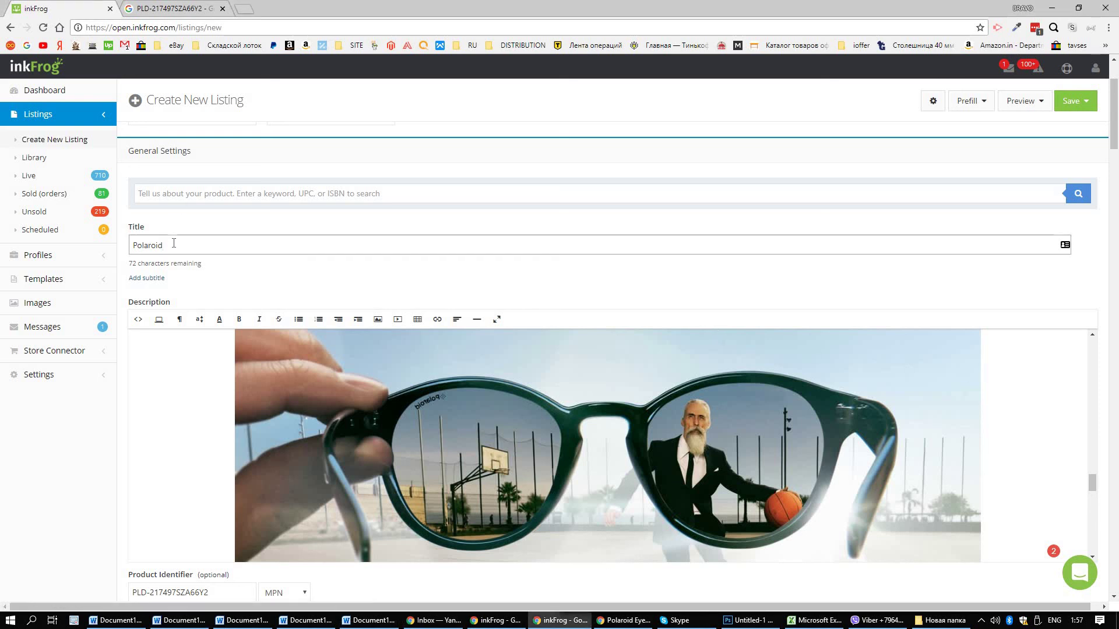
drag(174, 243, 144, 235)
text(PoLAROID)
Copy the model number 07886 from the description and append it to the listing title.
scroll(597, 394, up, 10)
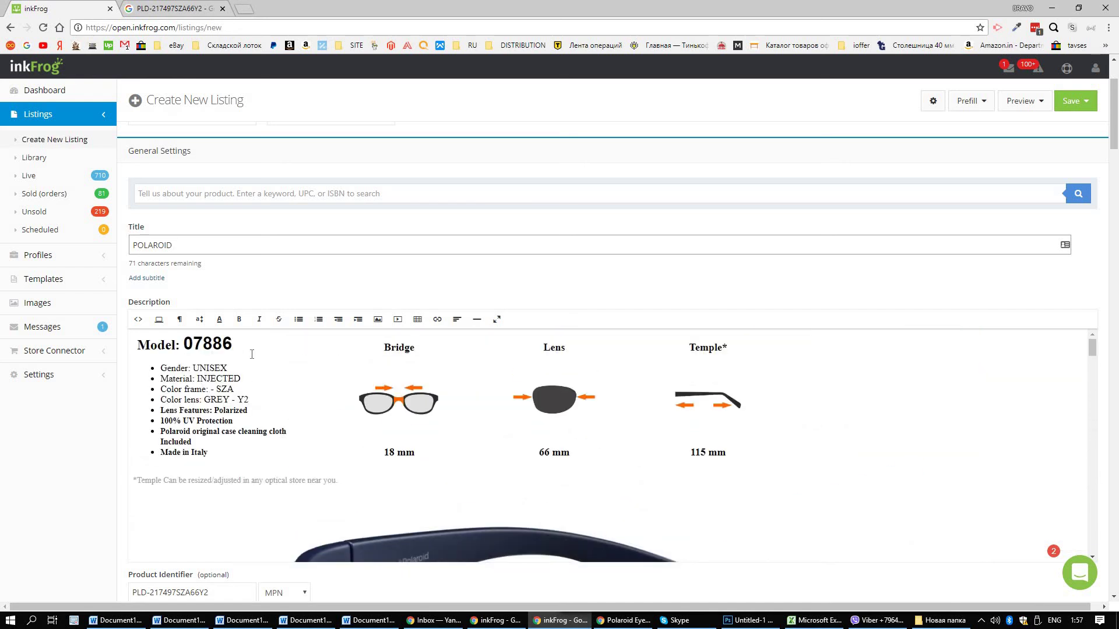
double_click(193, 347)
key(ctrl+c)
click(238, 241)
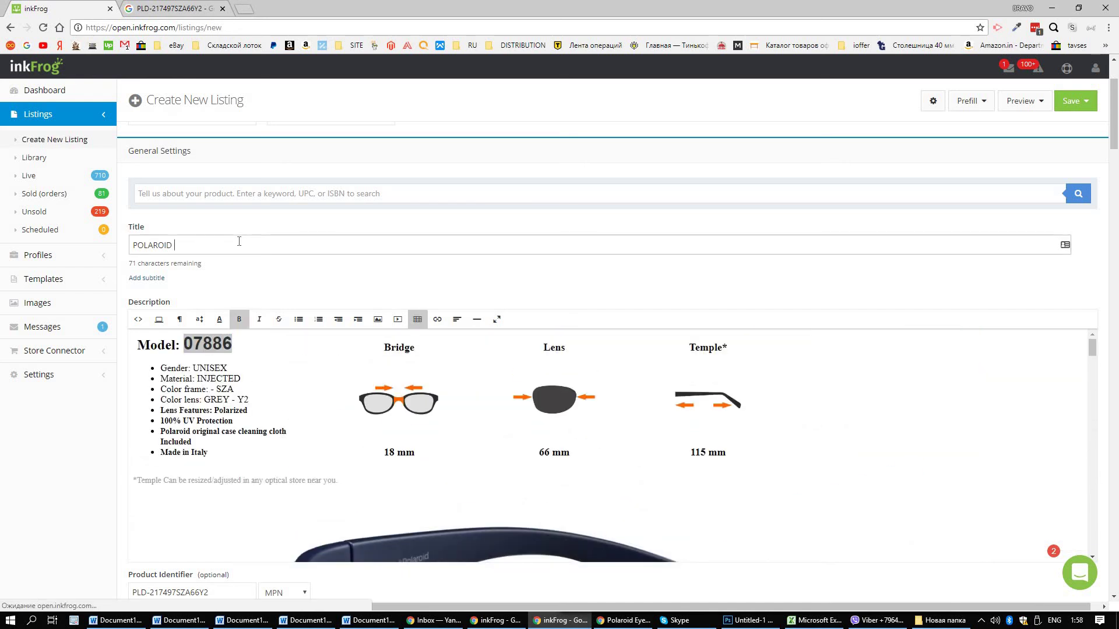
key(ctrl+v)
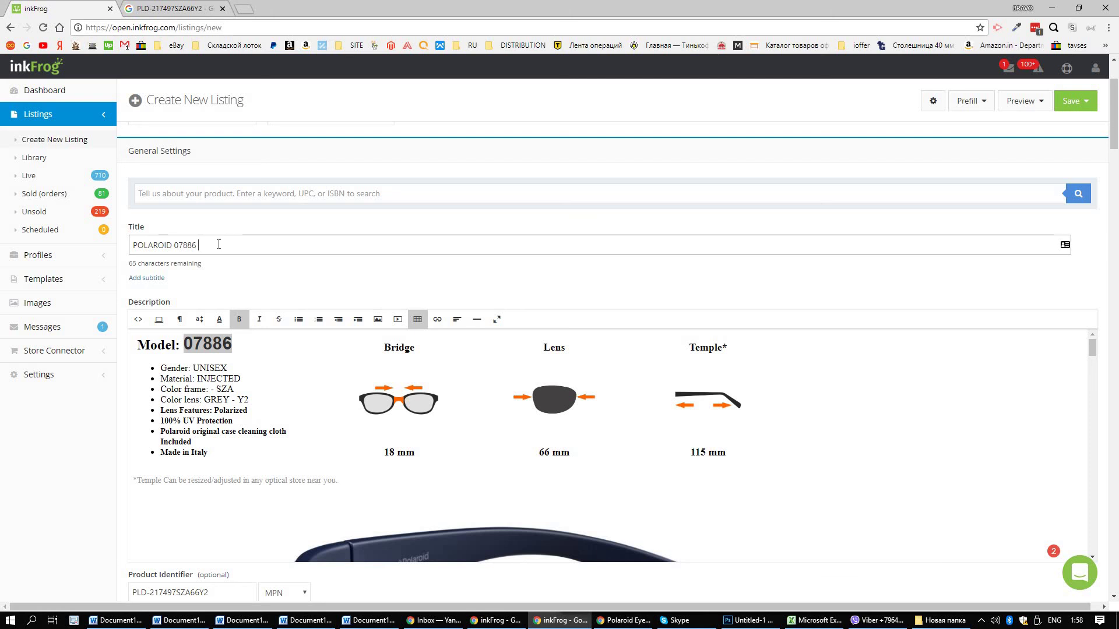
Extend the listing title with "DARK BLUE SZA POLORIZED SUNGLASSES UV400 w/ CASE&CLOTH".
text(dA)
text(DARK BLUE S)
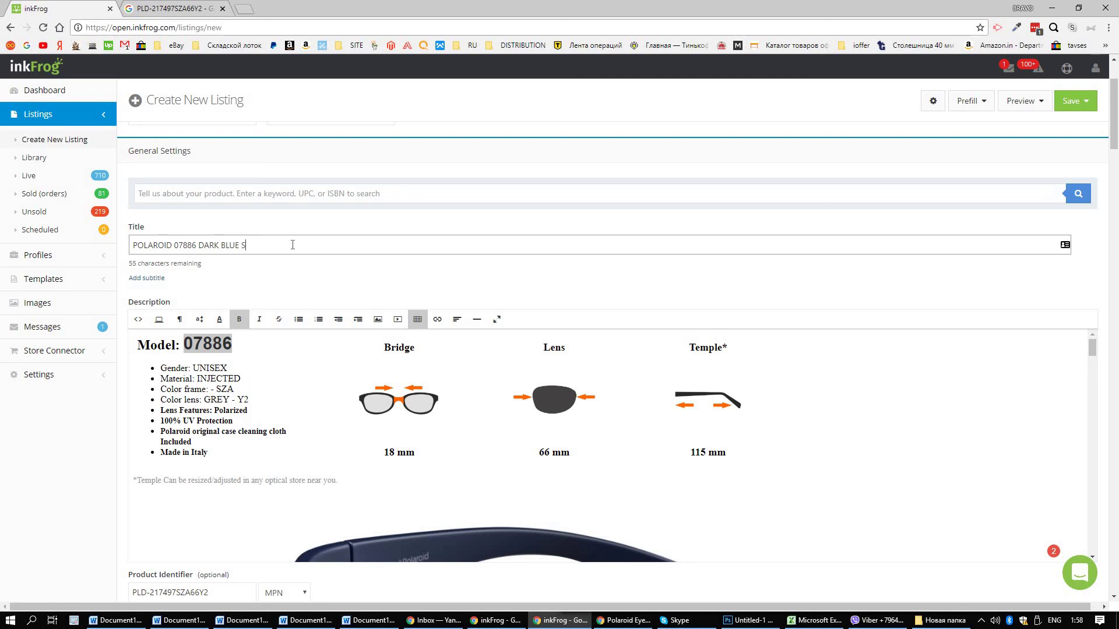
text(ZA )
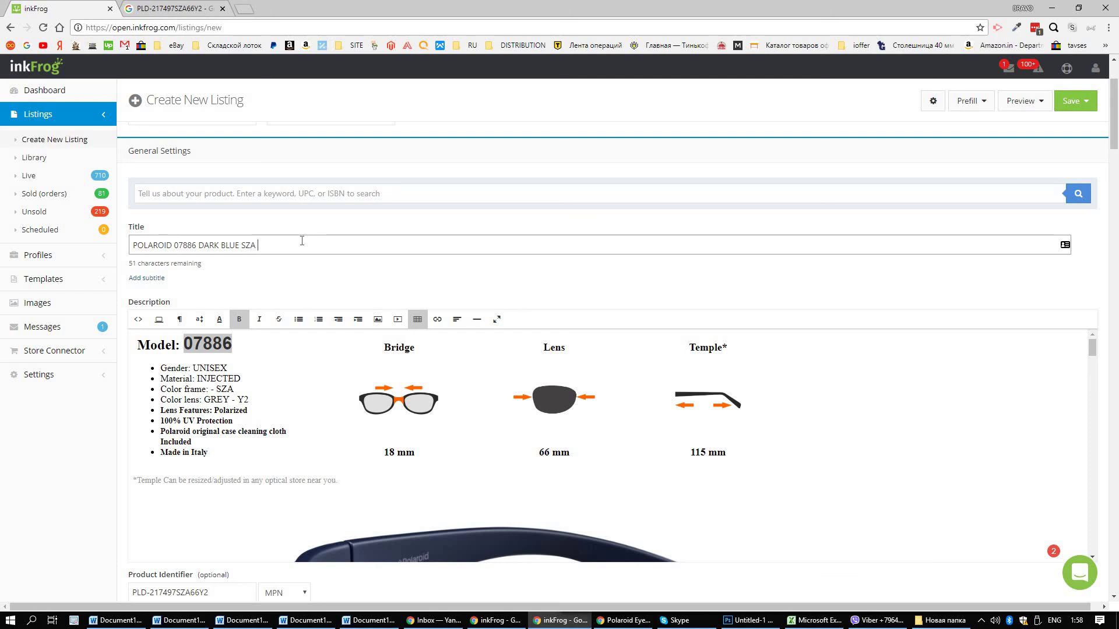
text(POLORIZED SUNGLA)
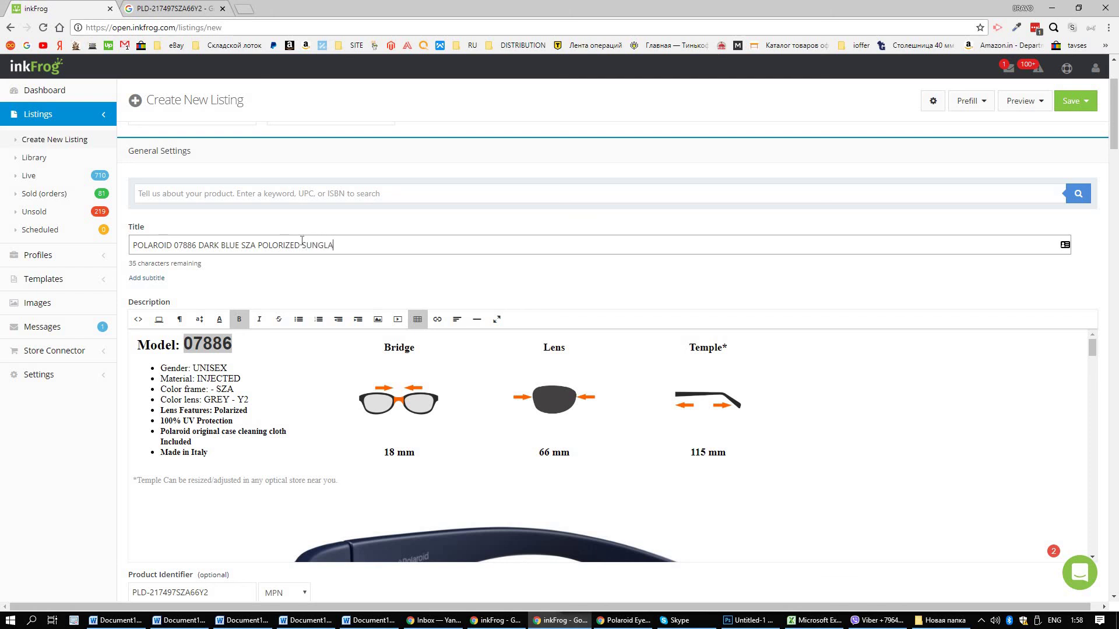
text(SSES UV400)
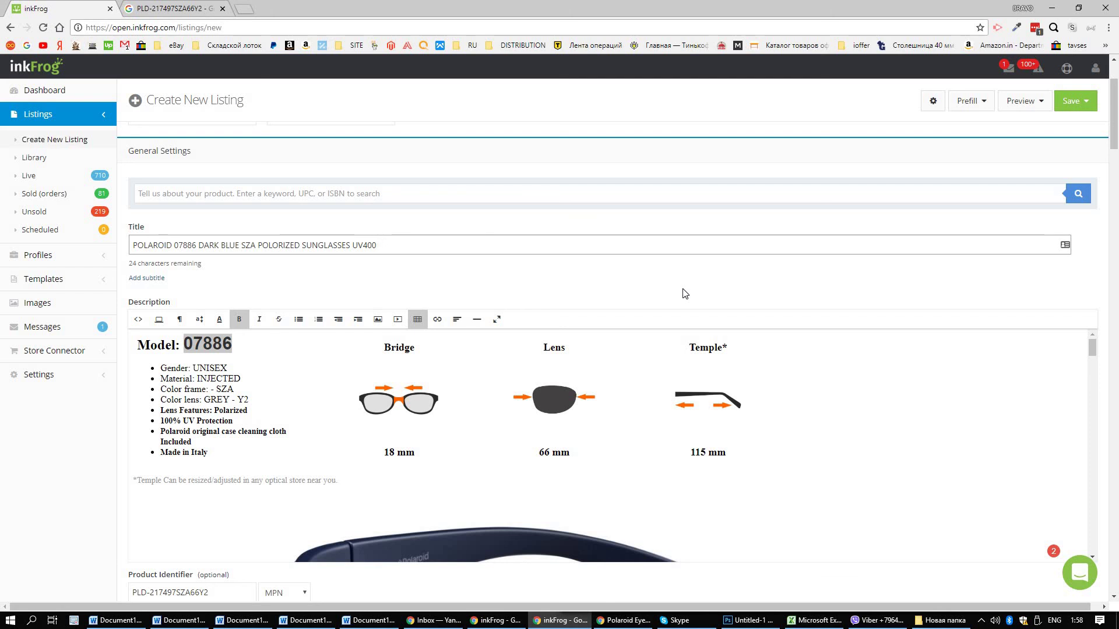
text(W/ CASE)
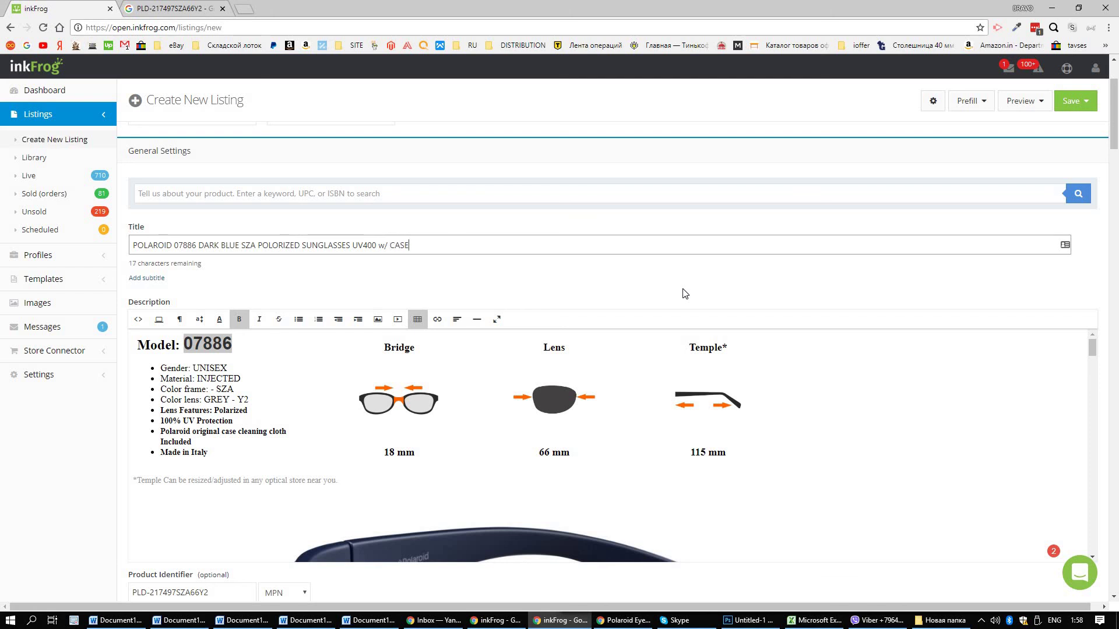
text(&CLOTH)
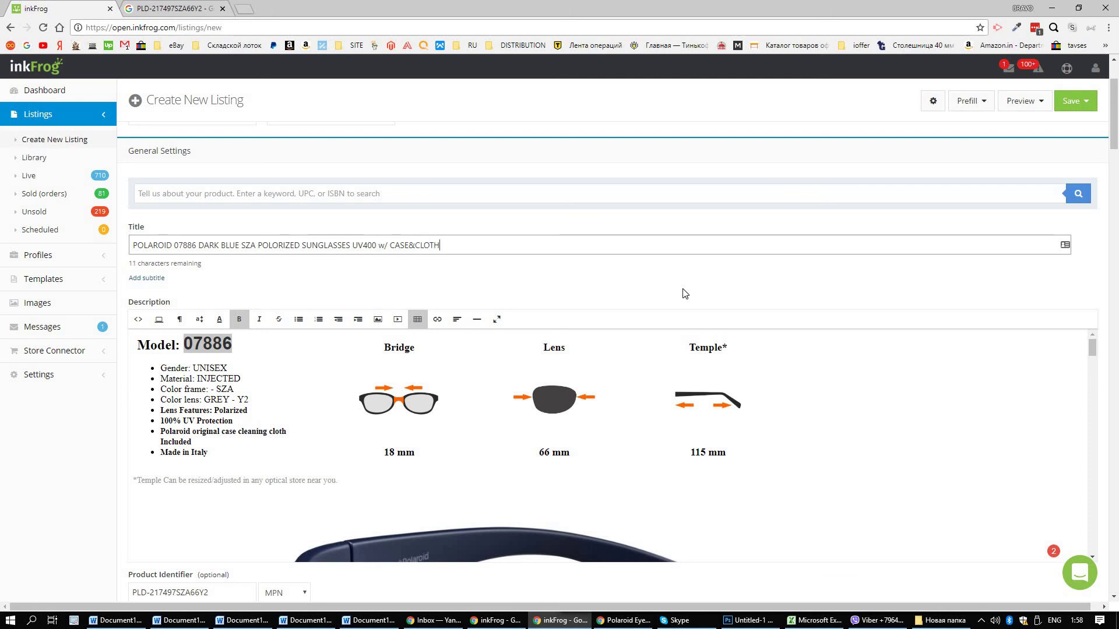
Add spaces around the ampersand at the end of the title so it reads "CASE & CLOTH".
click(406, 246)
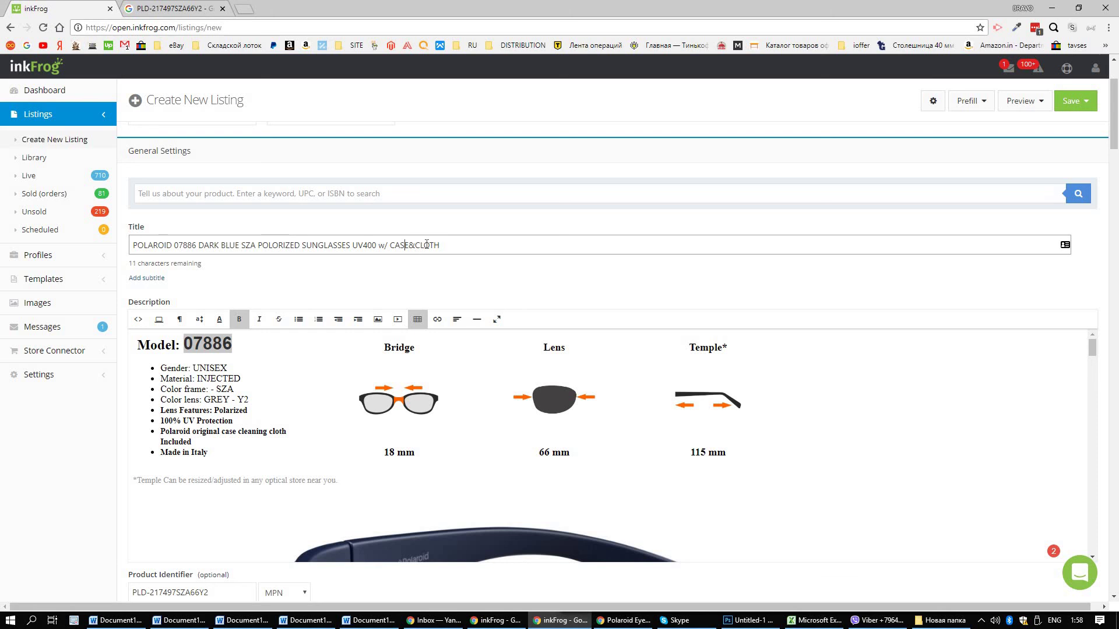
key(Right)
key(Right)
key(BackSpace)
click(132, 245)
text(GENUINE)
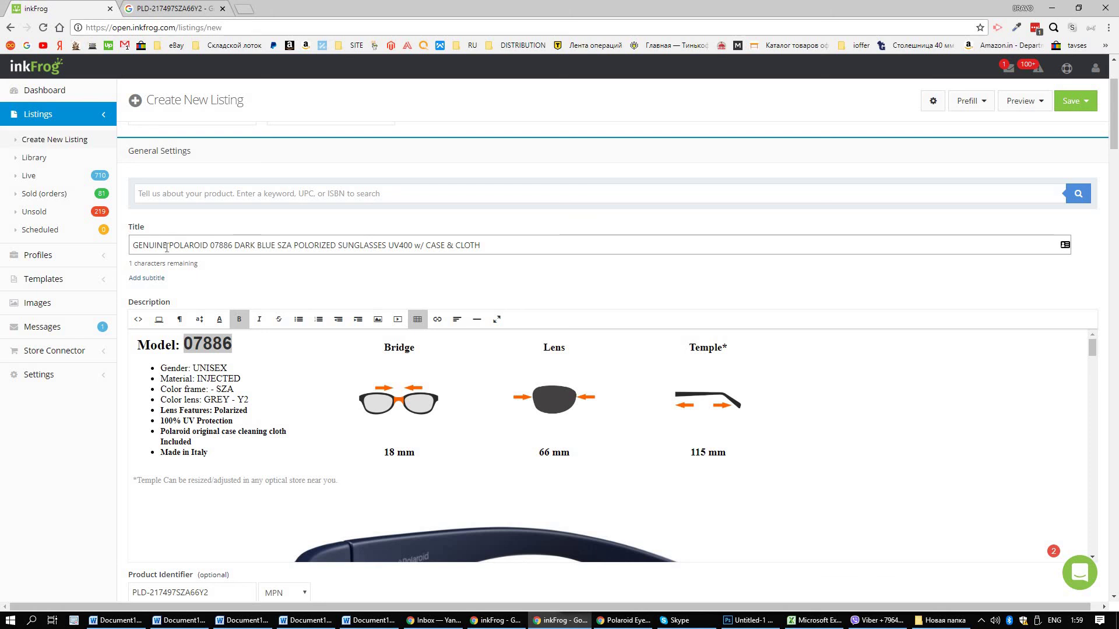
drag(169, 245, 119, 255)
text(NEW)
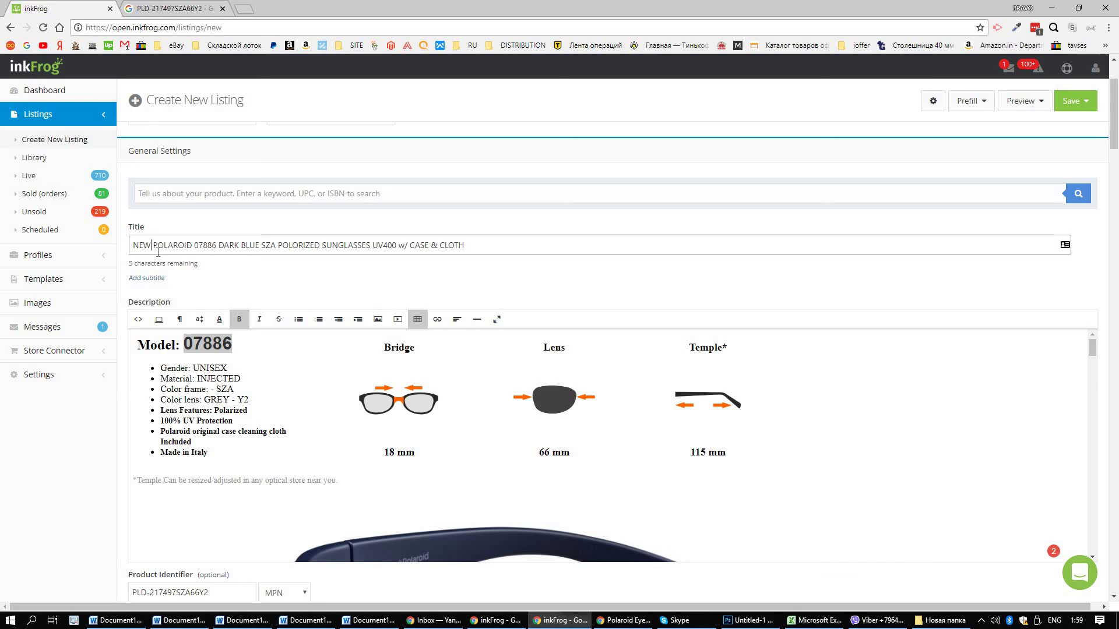
key(ctrl+shift+Left)
text(GENUNE)
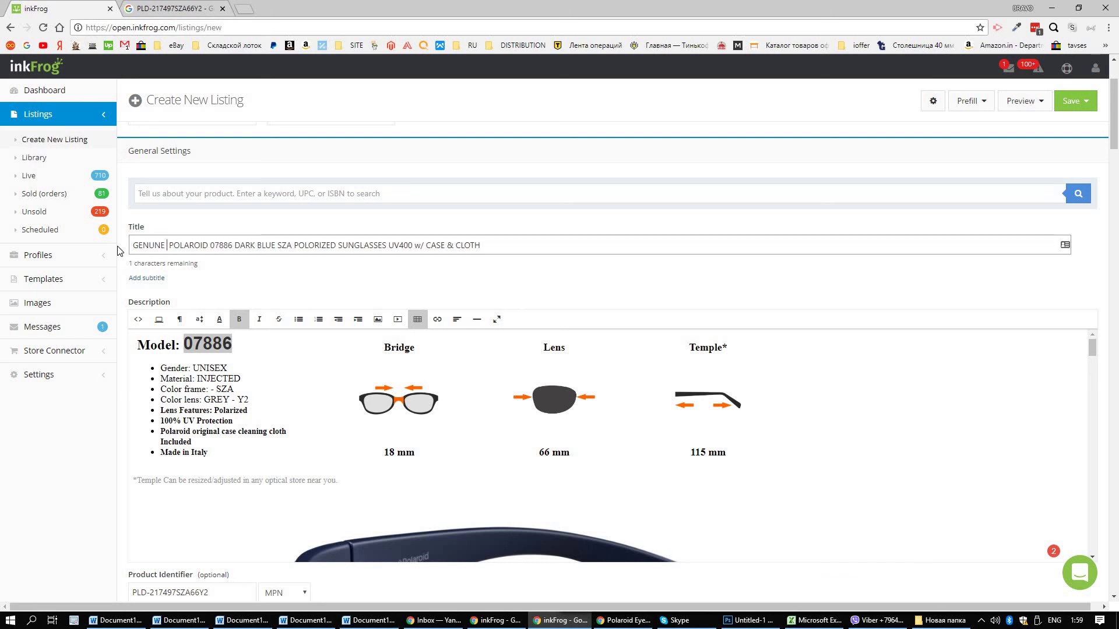
key(BackSpace)
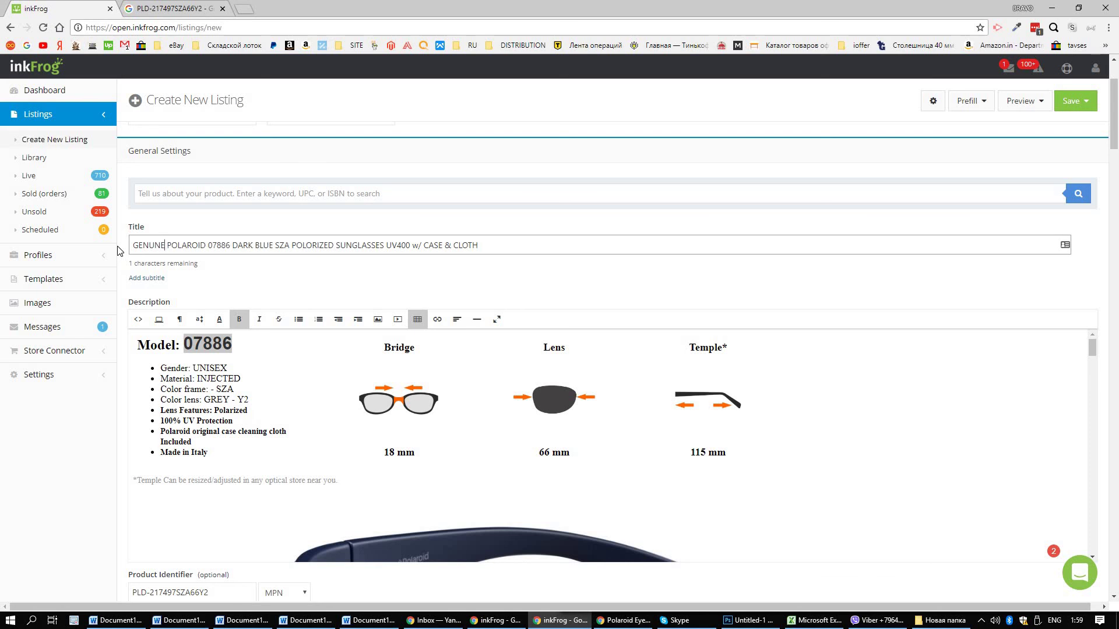
key(ctrl+BackSpace)
key(BackSpace)
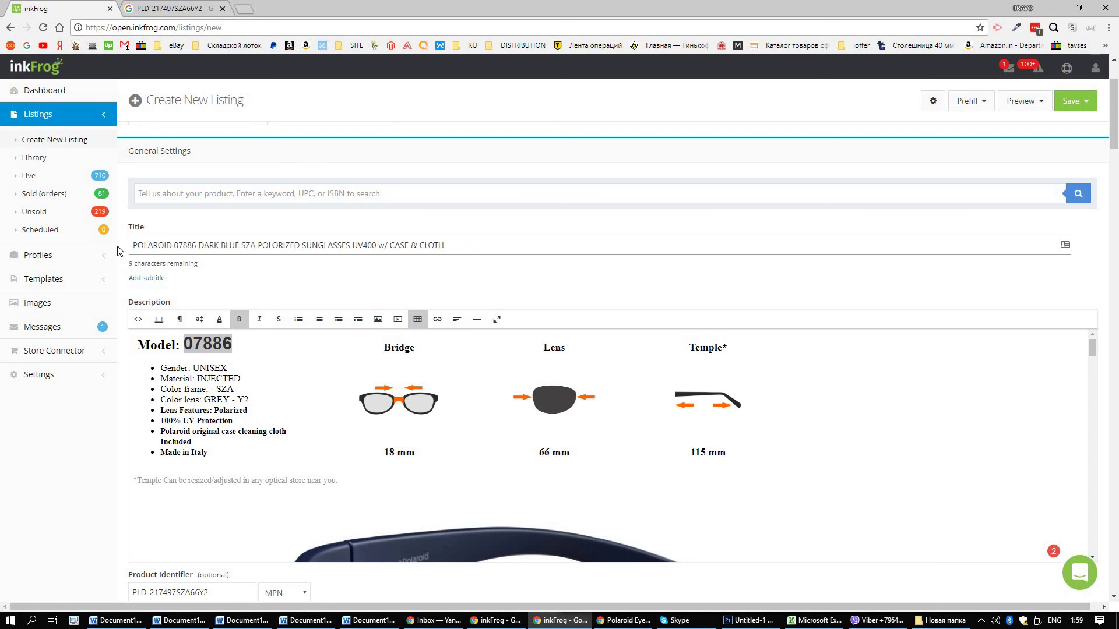
Check the gender column for the P0113A model in the Excel catalog and return to the inkFrog listing.
click(818, 619)
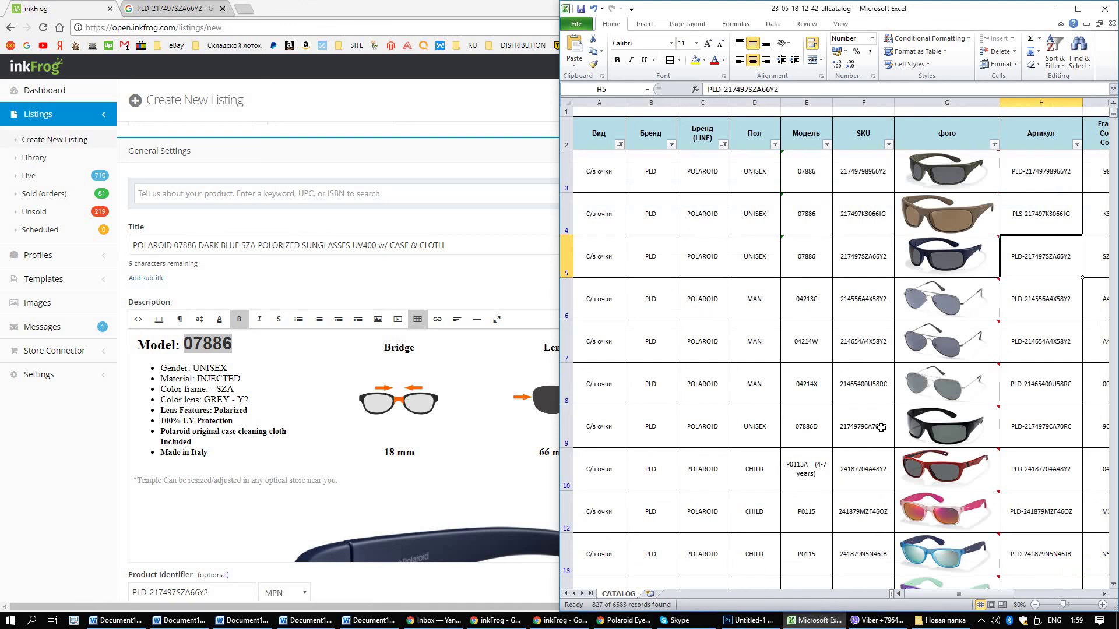
click(756, 473)
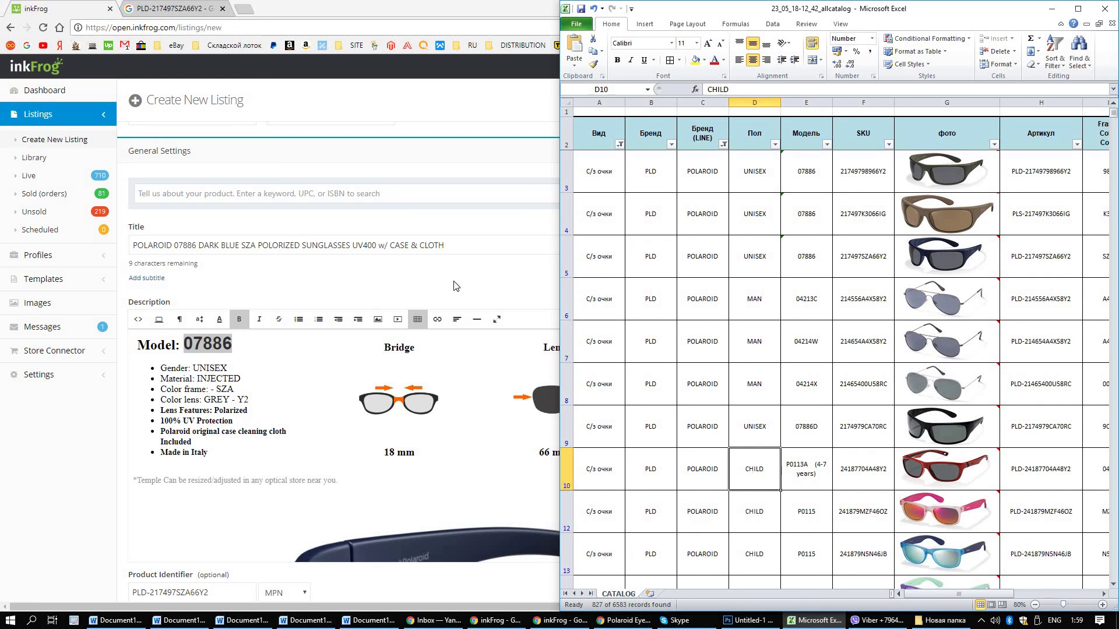
click(341, 287)
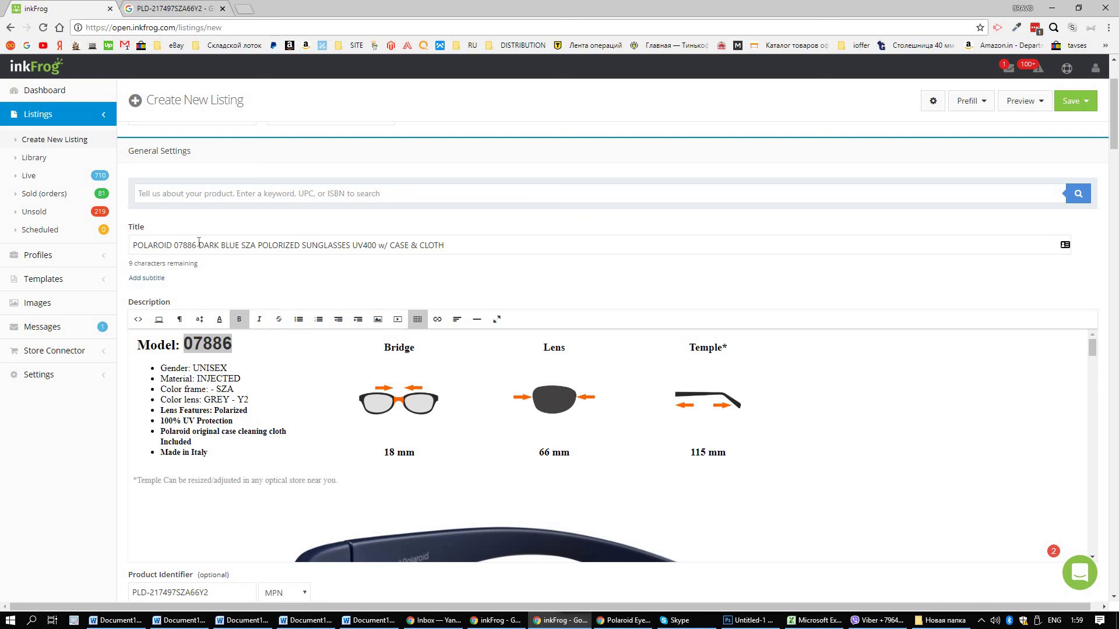
Insert the word KIDS before SUNGLASSES in the listing title.
click(258, 245)
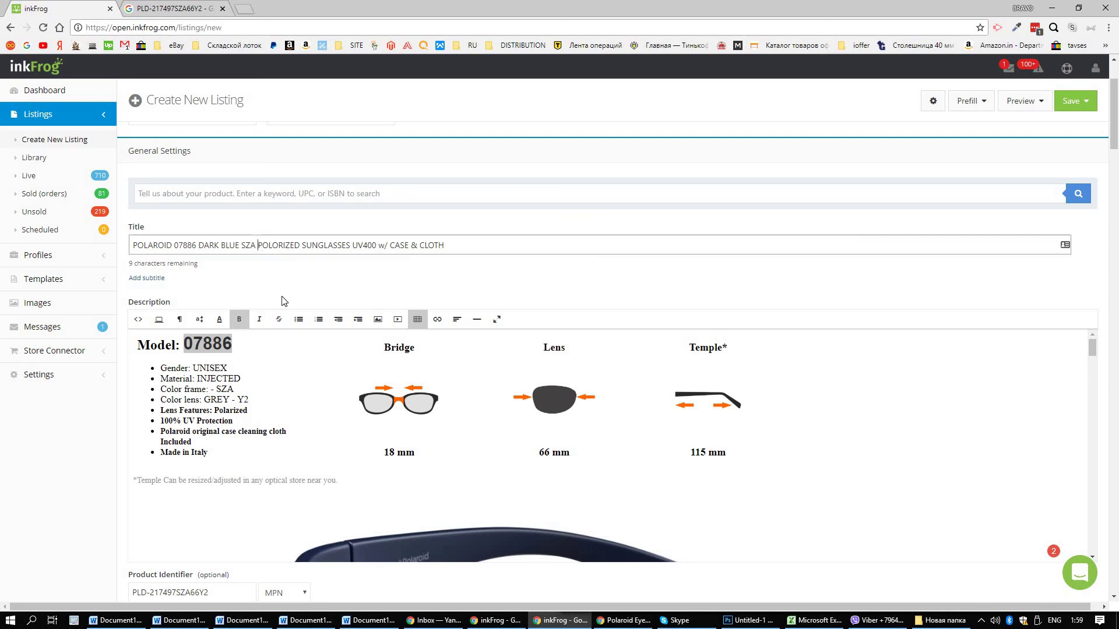
text(KI)
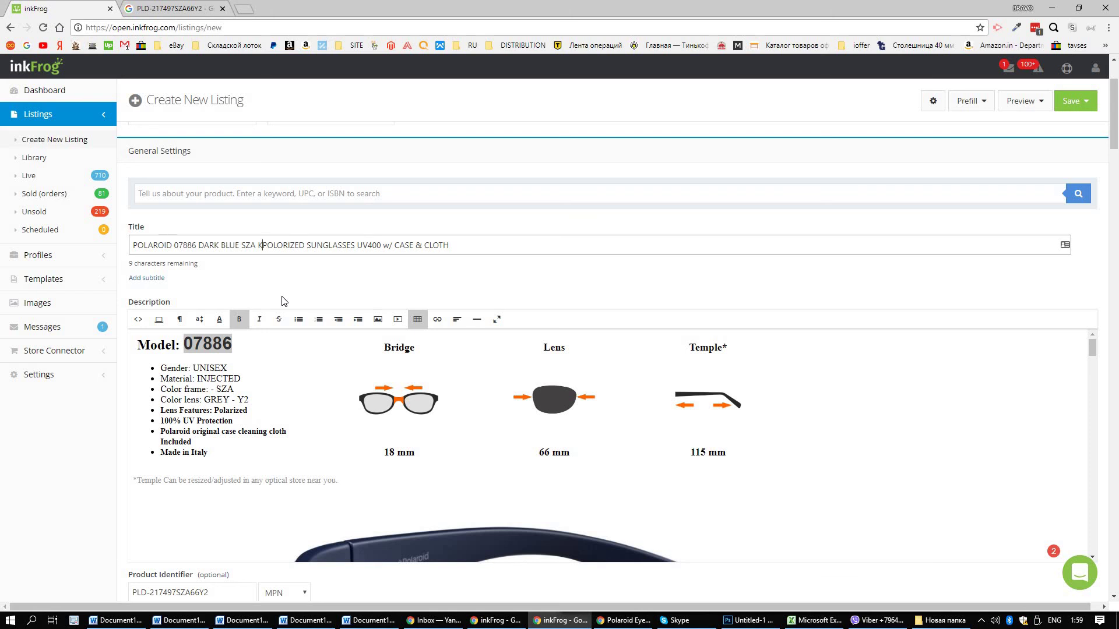
text(DS)
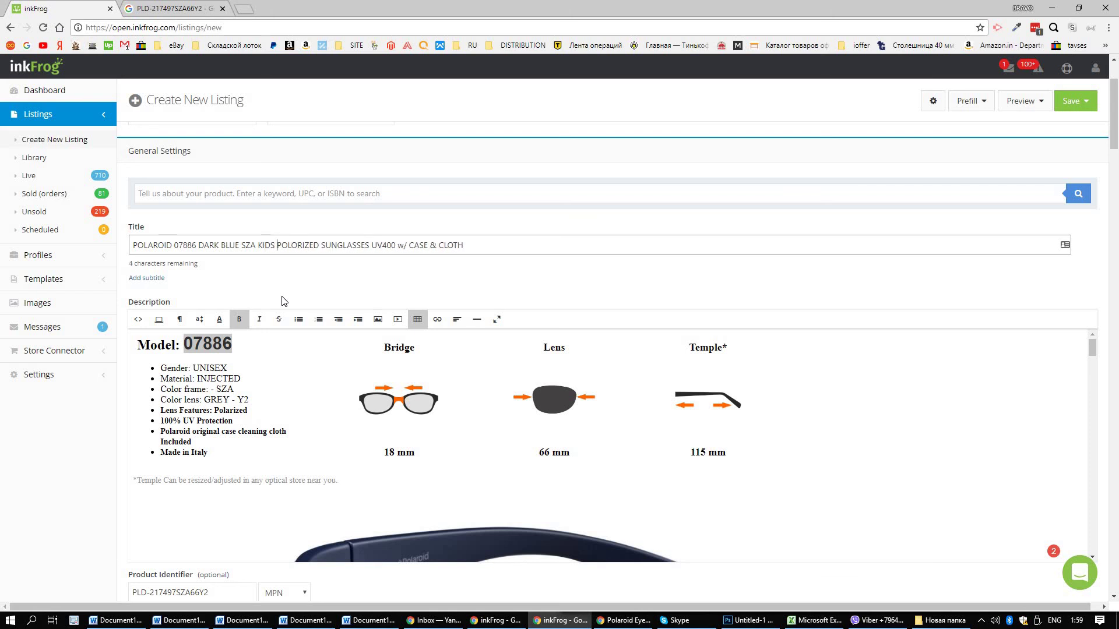
double_click(268, 245)
key(BackSpace)
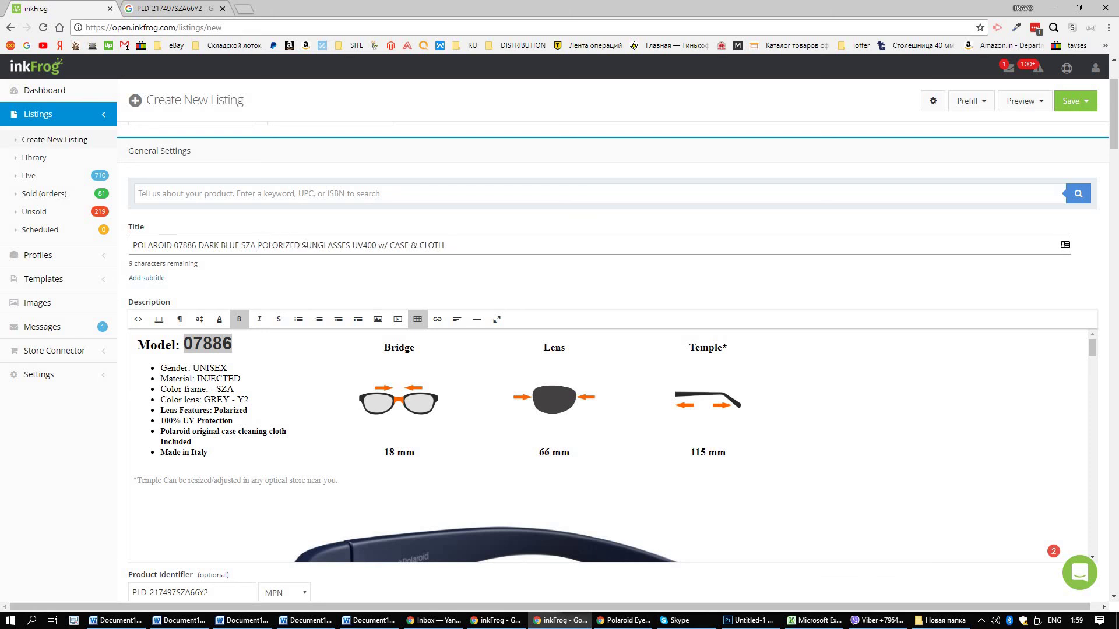
key(ctrl+z)
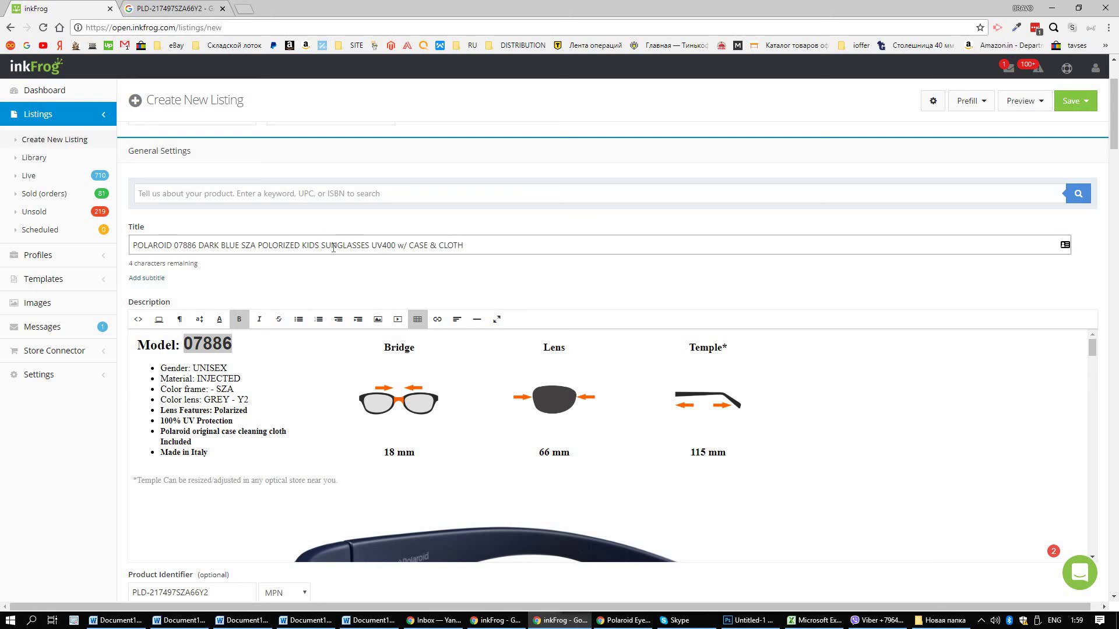
Put the word NEW at the beginning of the listing title, before POLAROID.
click(134, 245)
text(NEW)
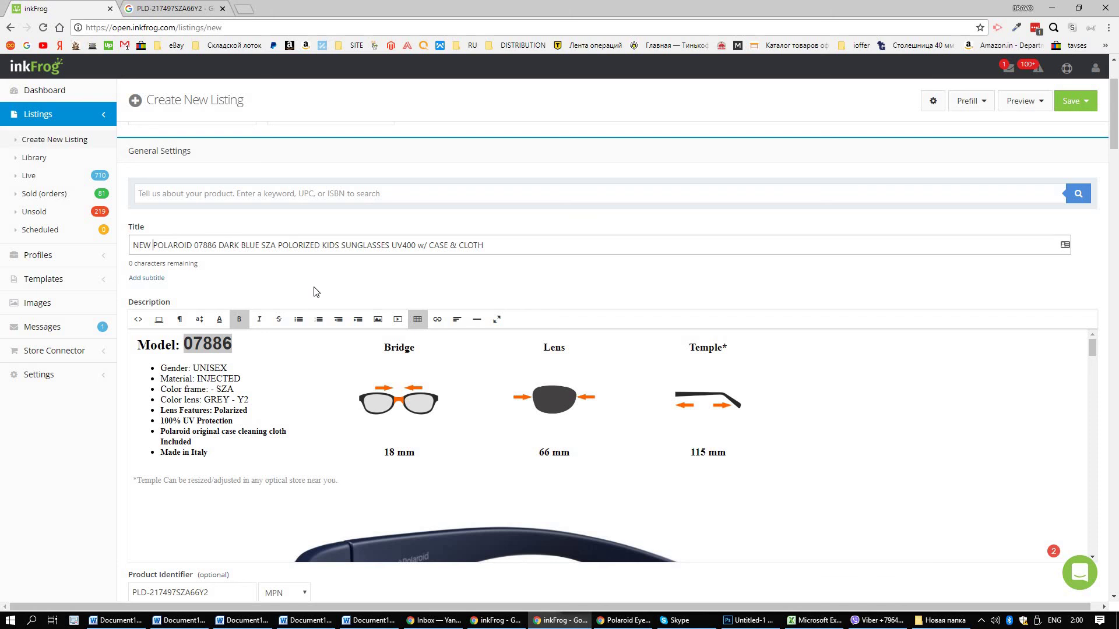
double_click(330, 245)
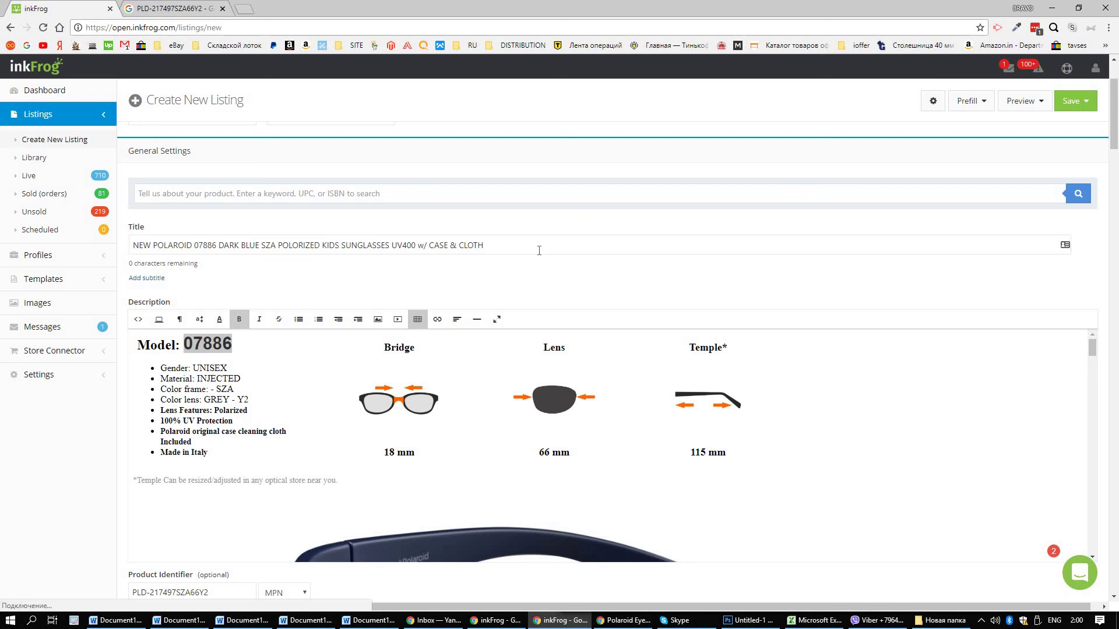
Centre the large product photo of the sunglasses in the description.
scroll(389, 398, down, 8)
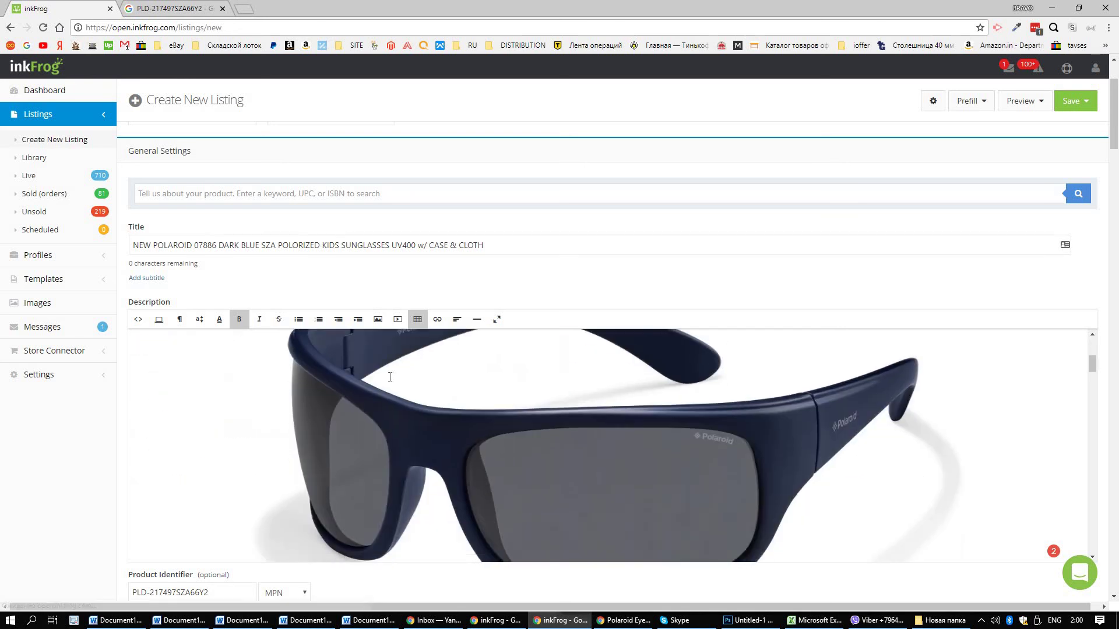
scroll(600, 322, down, 3)
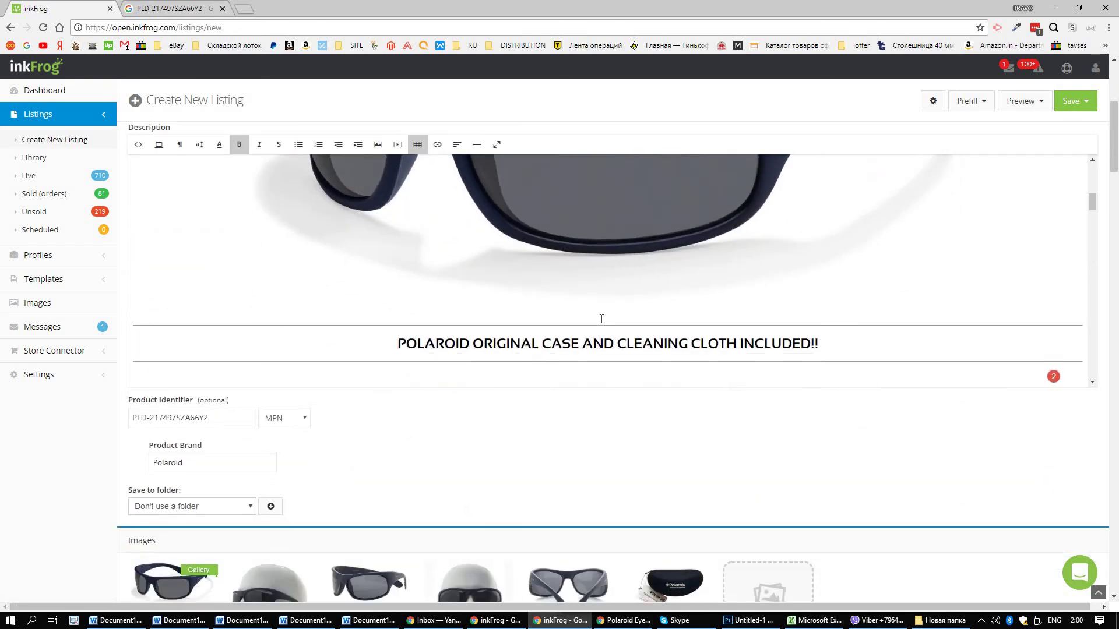
scroll(601, 319, up, 4)
click(695, 317)
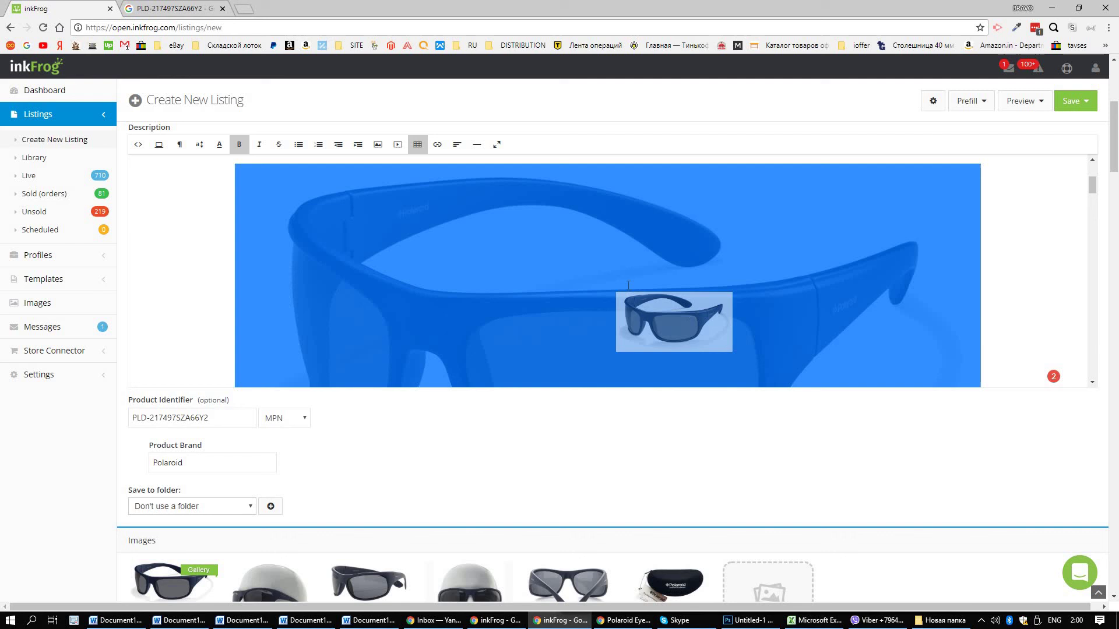
click(457, 143)
click(476, 184)
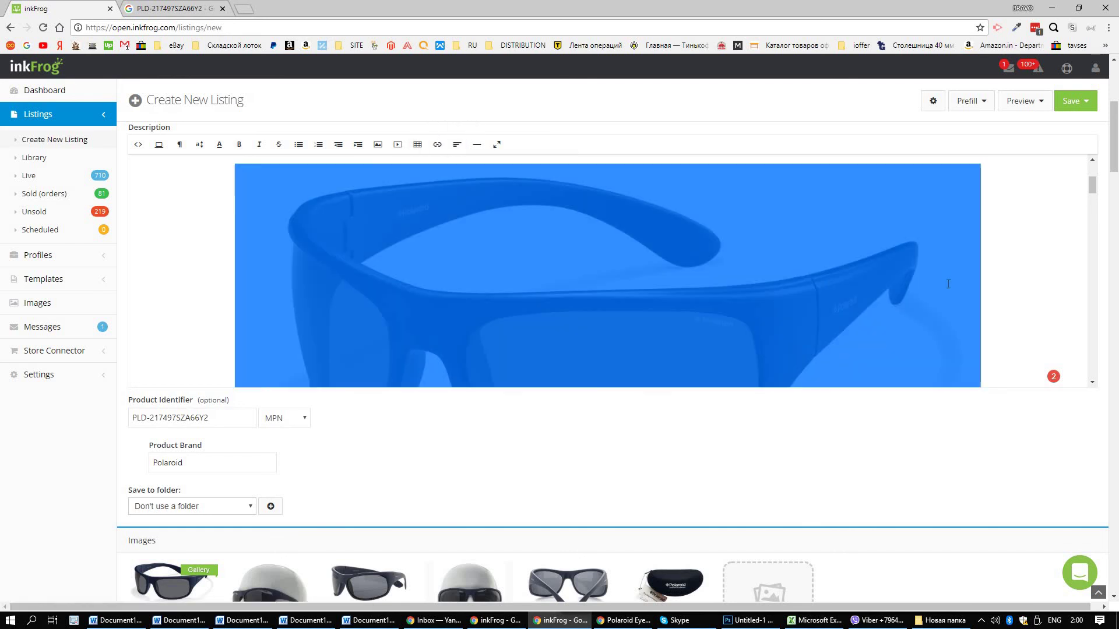
Review the rest of the description, the product identifier and the listing images.
scroll(1033, 286, down, 10)
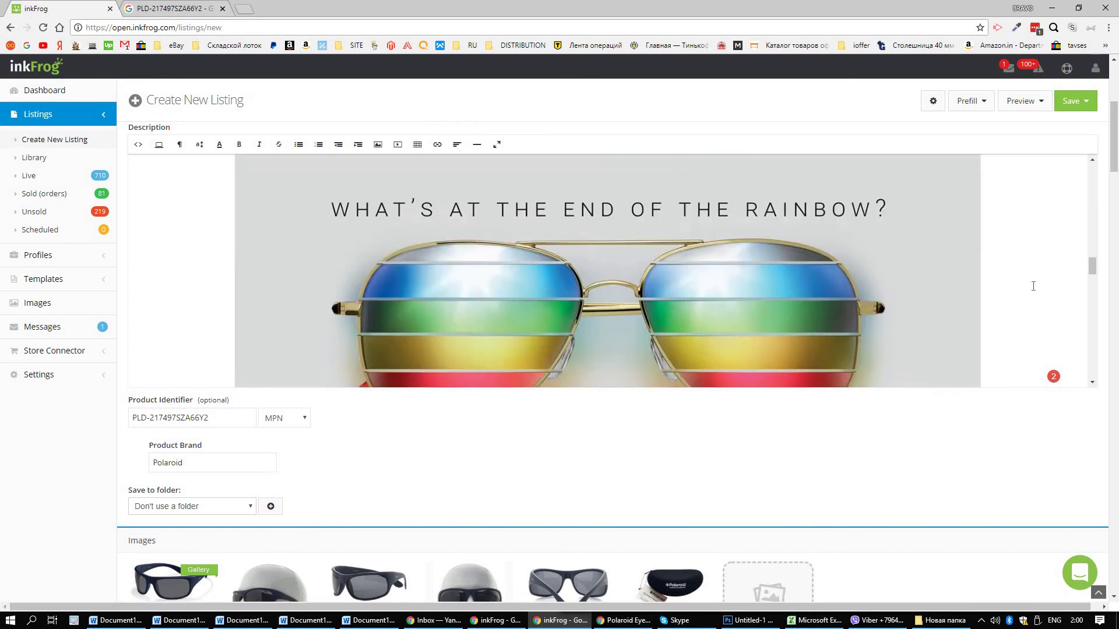
scroll(637, 386, down, 6)
scroll(991, 519, up, 4)
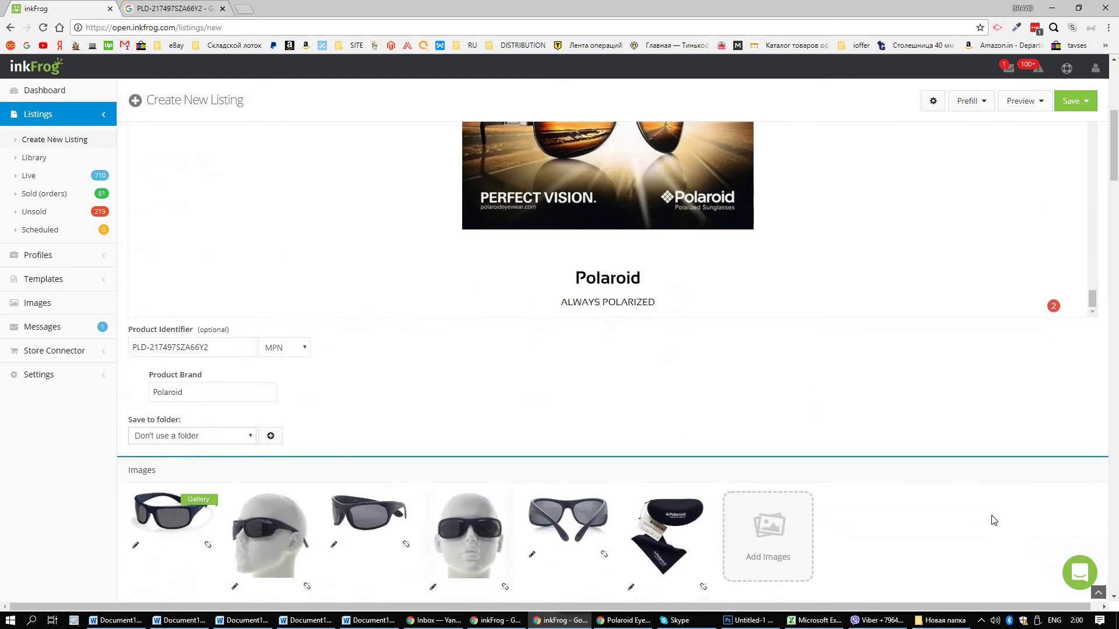
scroll(991, 519, down, 1)
click(981, 620)
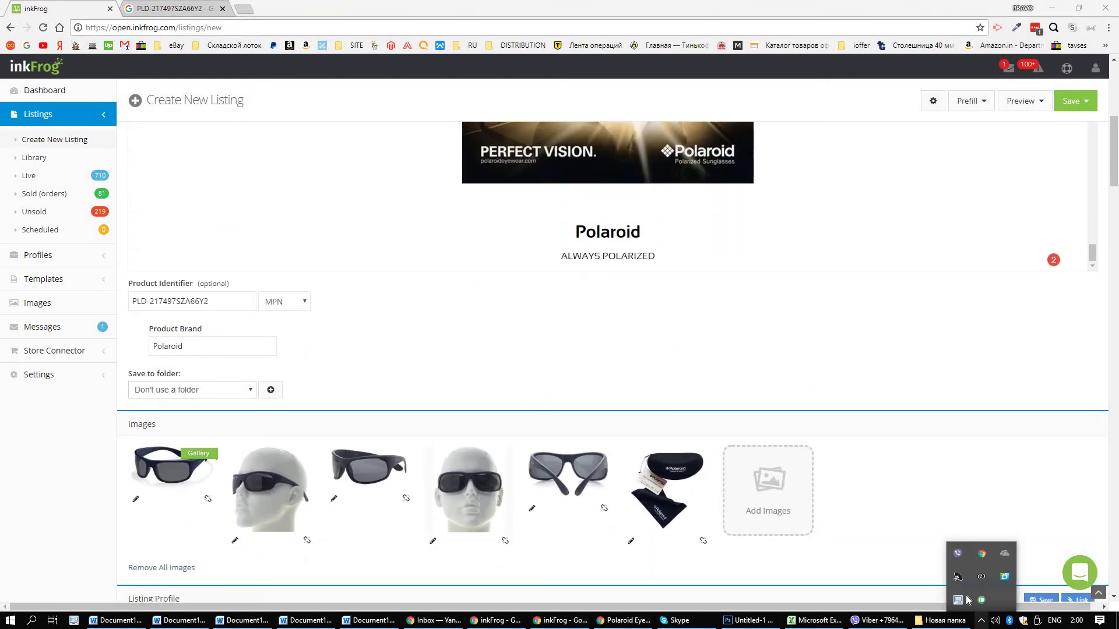